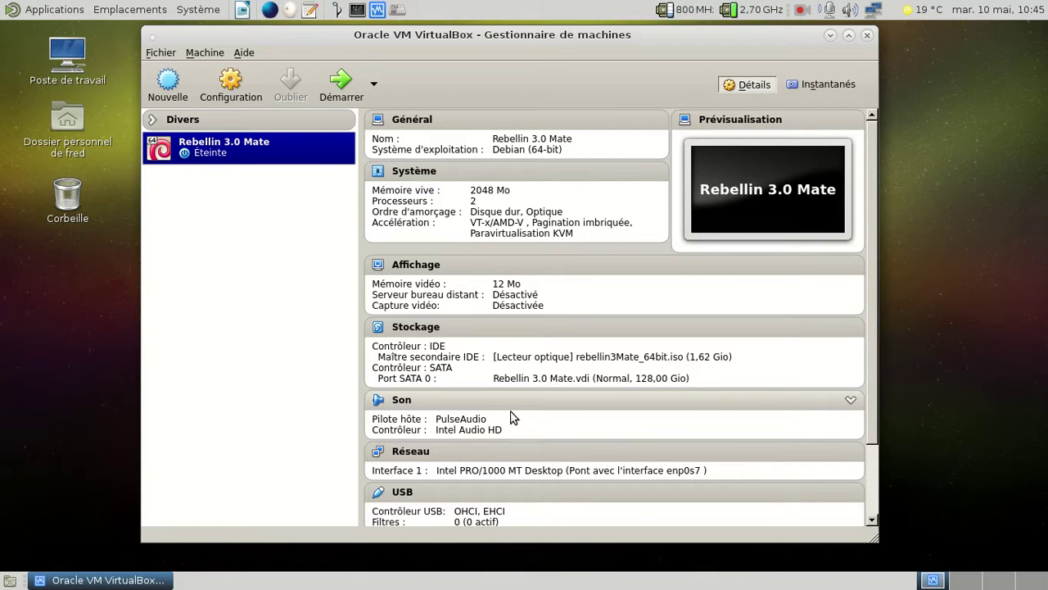
Start the Rebellin 3.0 Mate virtual machine, minimize the machine manager, and switch the virtual machine to full screen
{"action": "left_click", "coordinate": [340, 82]}
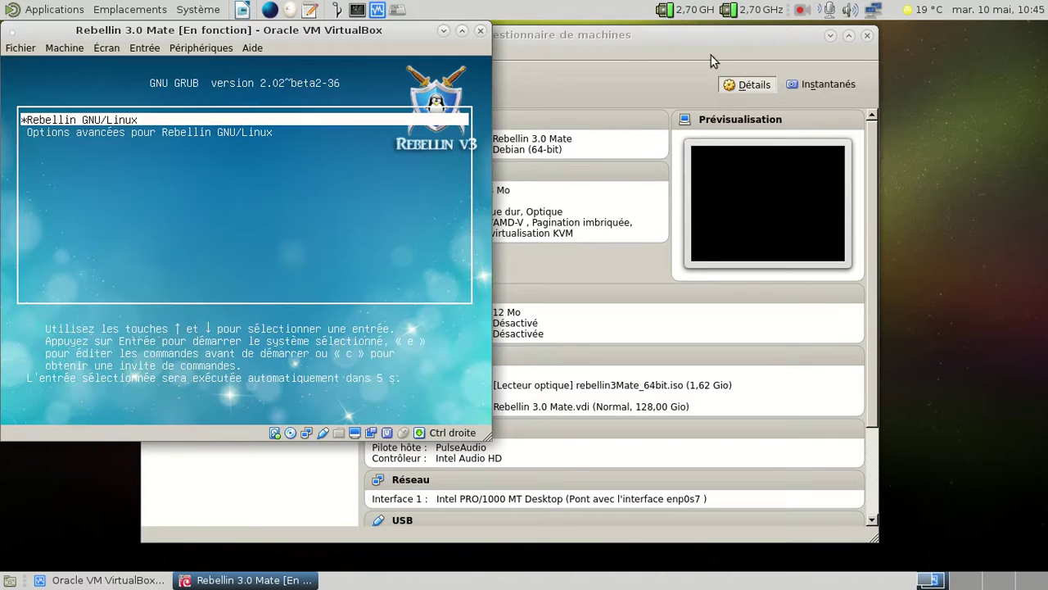
{"action": "left_click", "coordinate": [829, 35]}
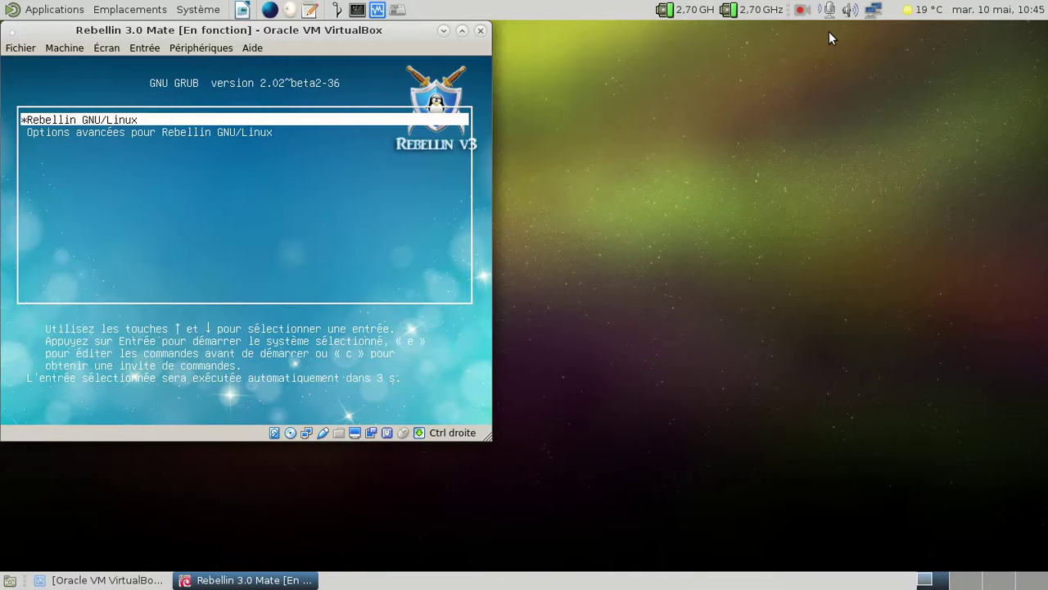
{"action": "key", "text": "ctrl+f"}
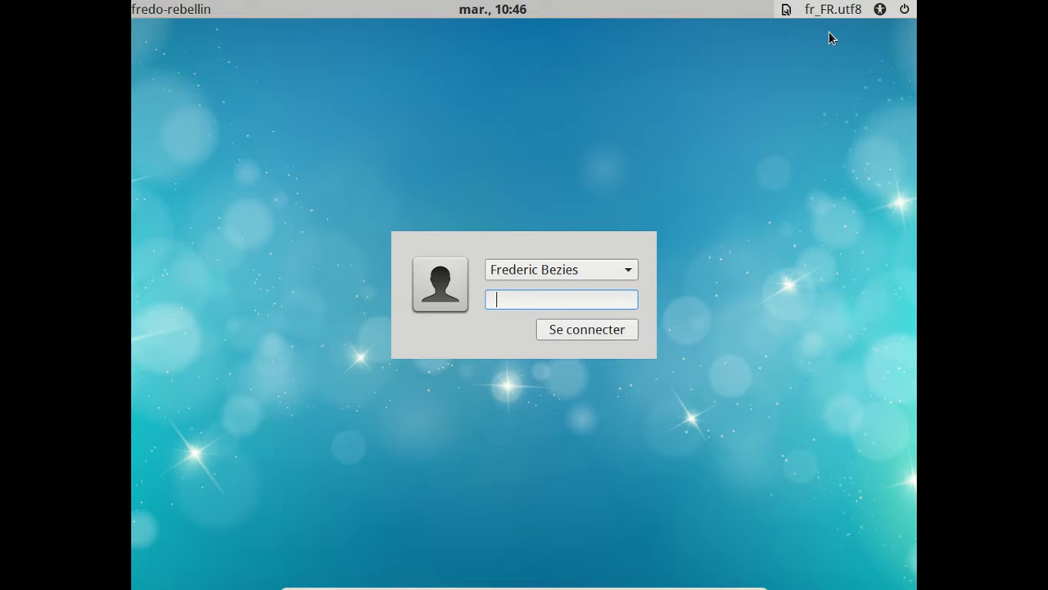
Log in to the Rebellin session by entering the account password
{"action": "type", "text": "********"}
{"action": "key", "text": "Return"}
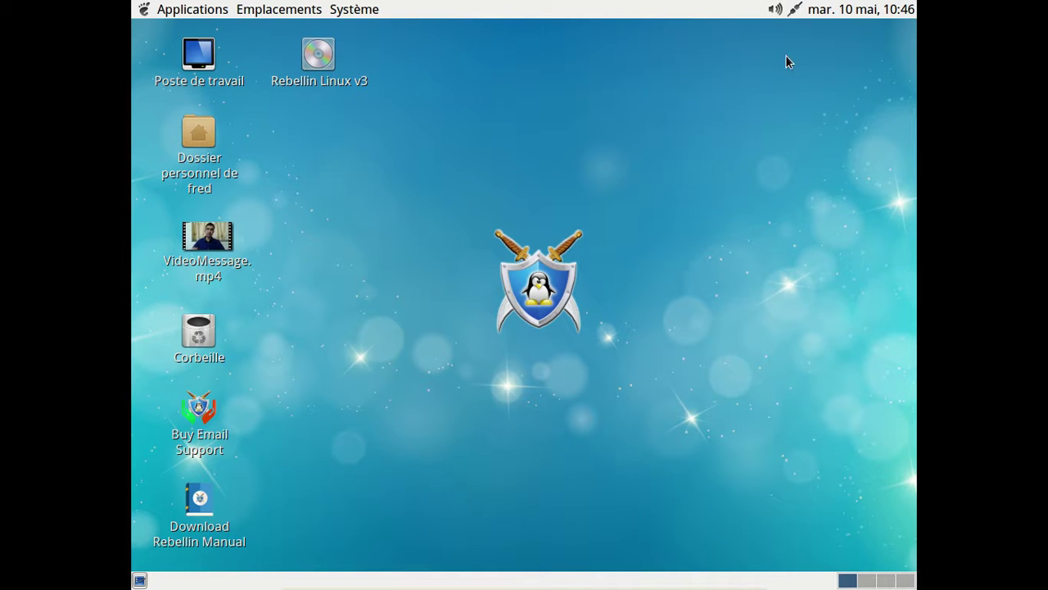
{"action": "left_click", "coordinate": [180, 14]}
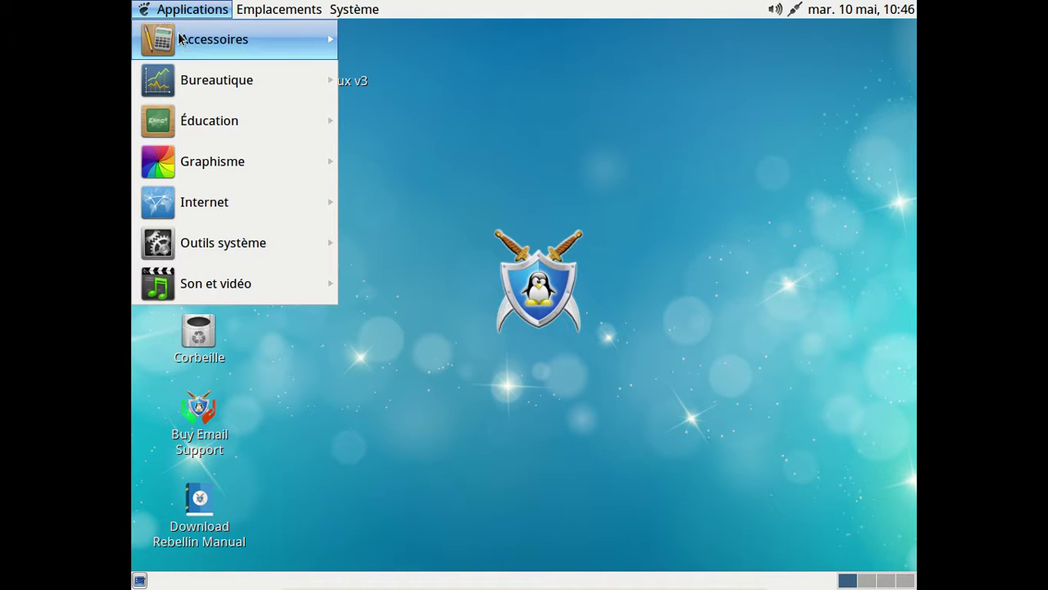
{"action": "mouse_move", "coordinate": [181, 41]}
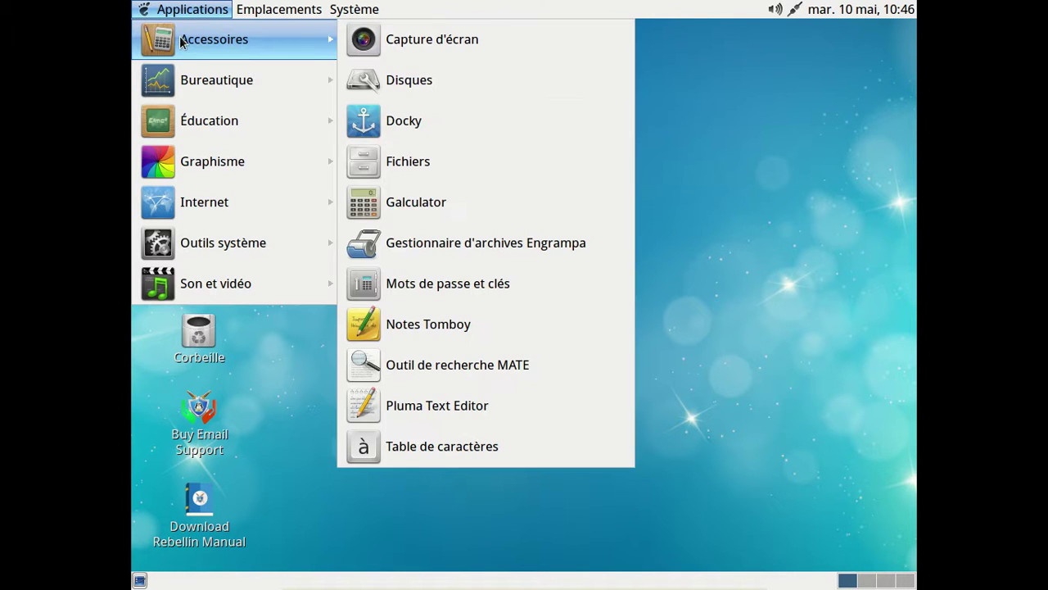
{"action": "left_click", "coordinate": [734, 62]}
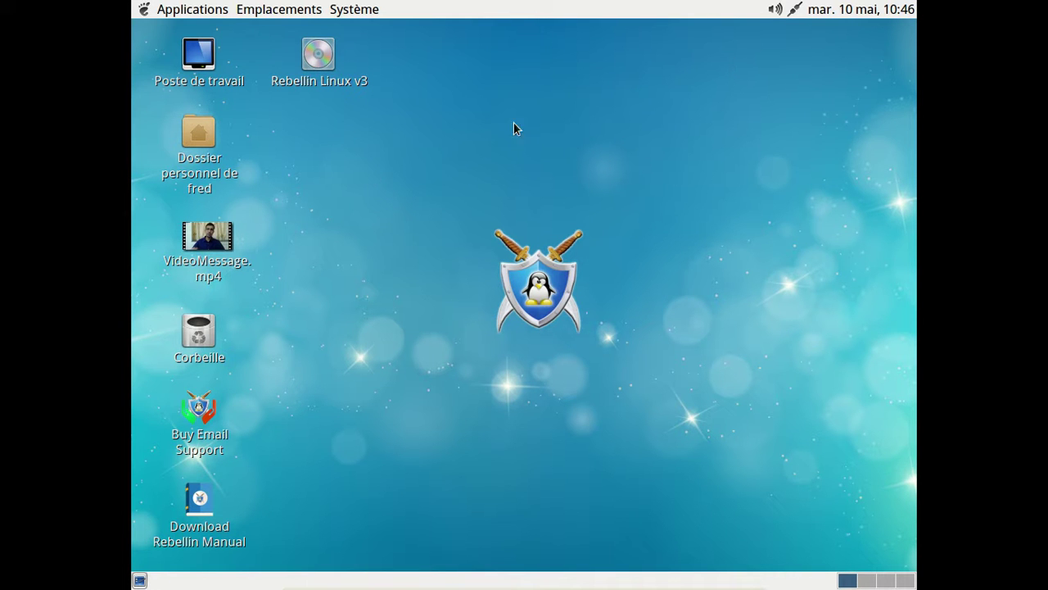
Play VideoMessage.mp4 from the desktop, accepting VLC's network access to metadata, and close the player
{"action": "left_click", "coordinate": [211, 240]}
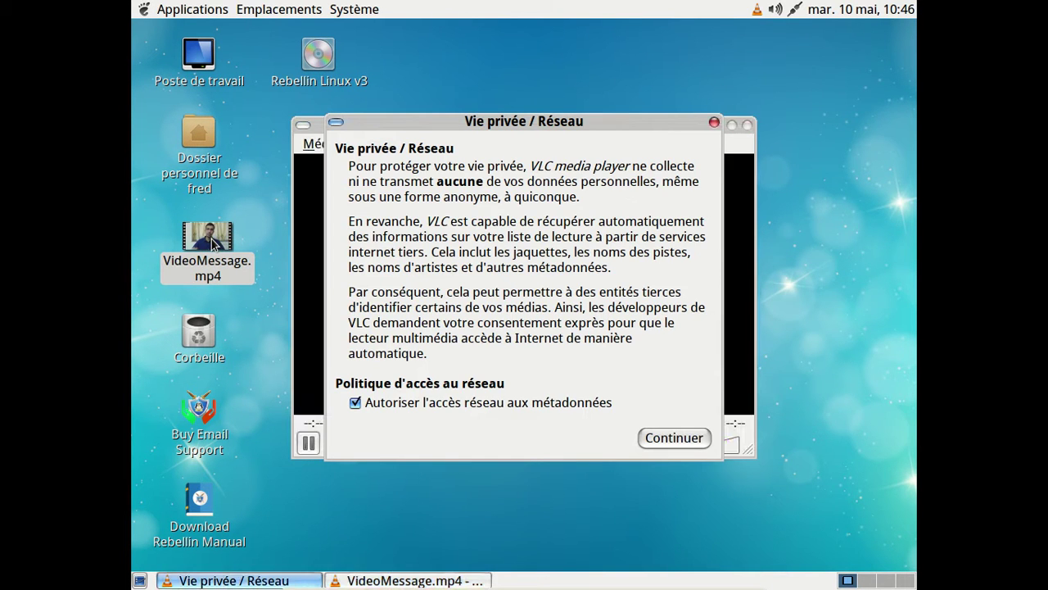
{"action": "left_click", "coordinate": [684, 441]}
{"action": "left_click_drag", "start_coordinate": [588, 123], "coordinate": [515, 72]}
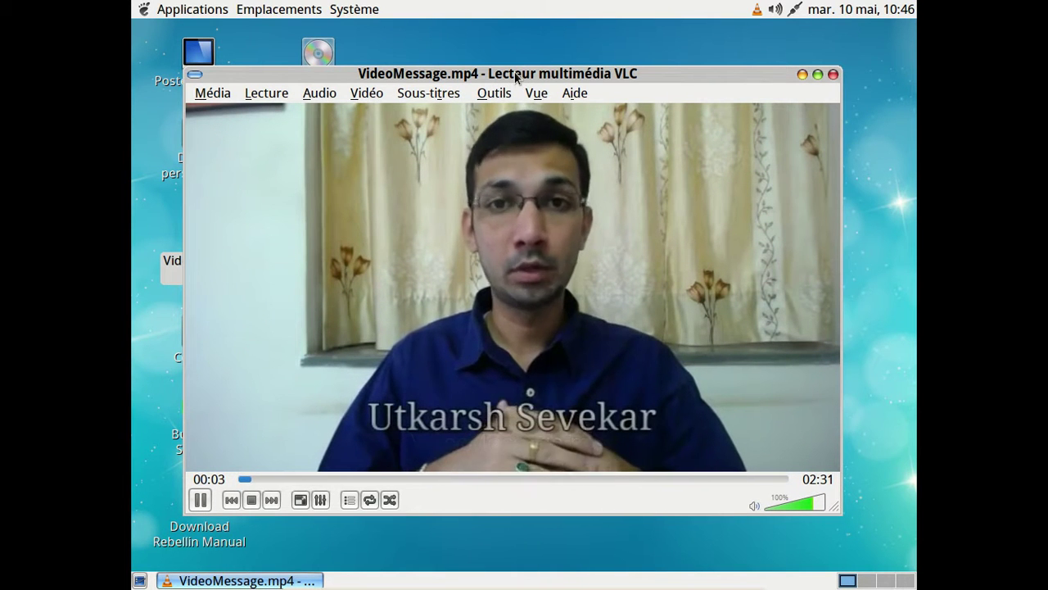
{"action": "left_click", "coordinate": [833, 75]}
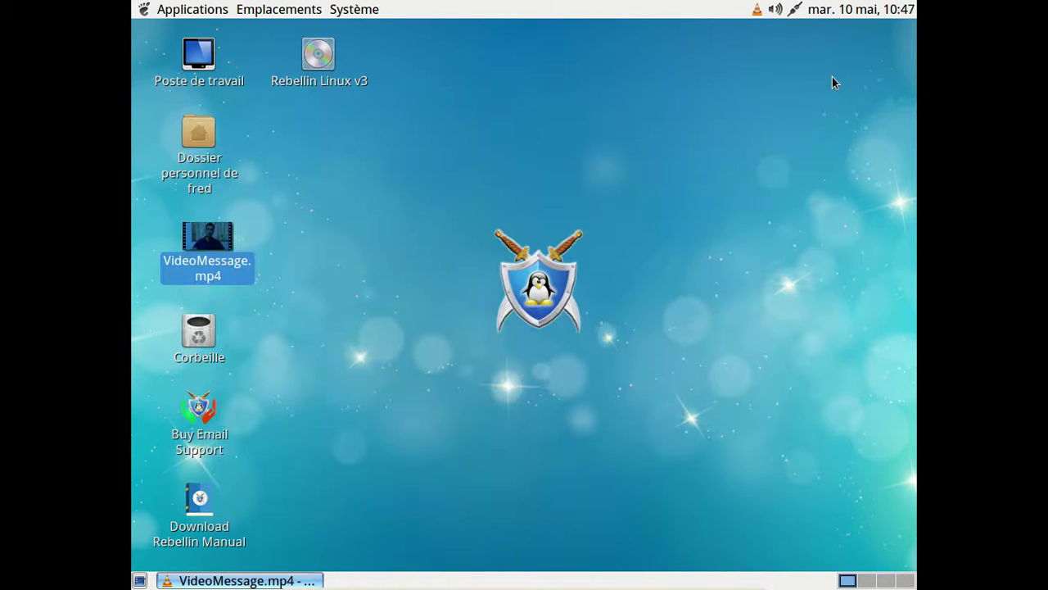
{"action": "left_click", "coordinate": [797, 107]}
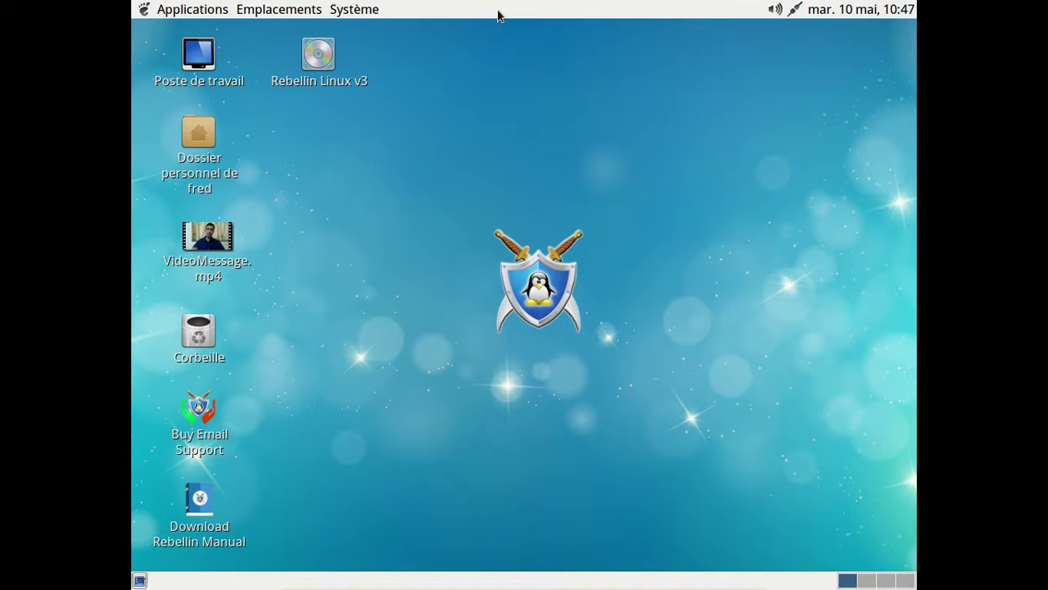
Examine the installed applications by category, from Accessoires to Son et vidéo, and the available places
{"action": "left_click", "coordinate": [210, 10]}
{"action": "mouse_move", "coordinate": [258, 207]}
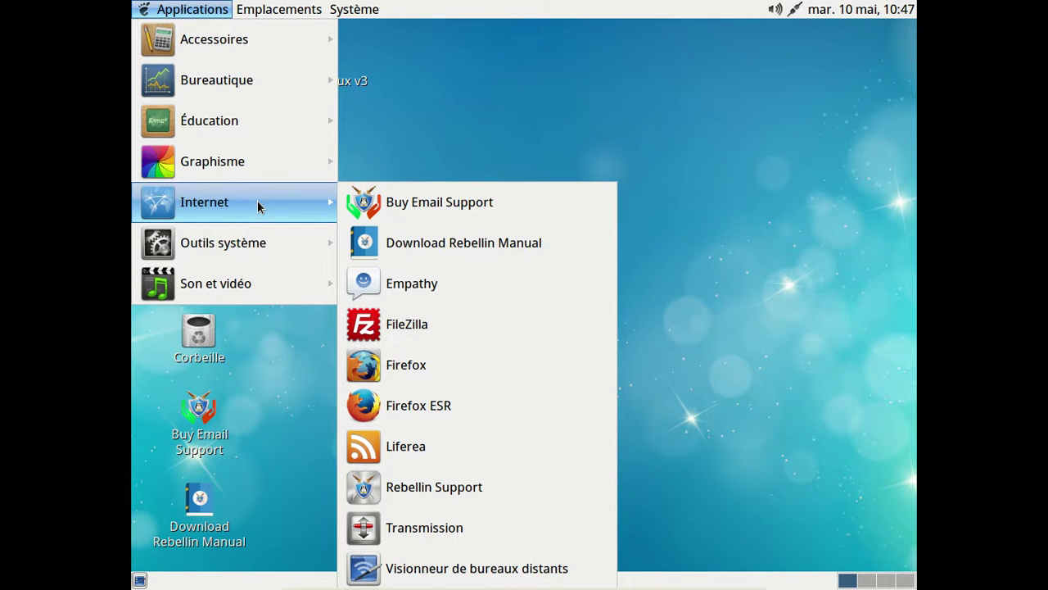
{"action": "mouse_move", "coordinate": [257, 240]}
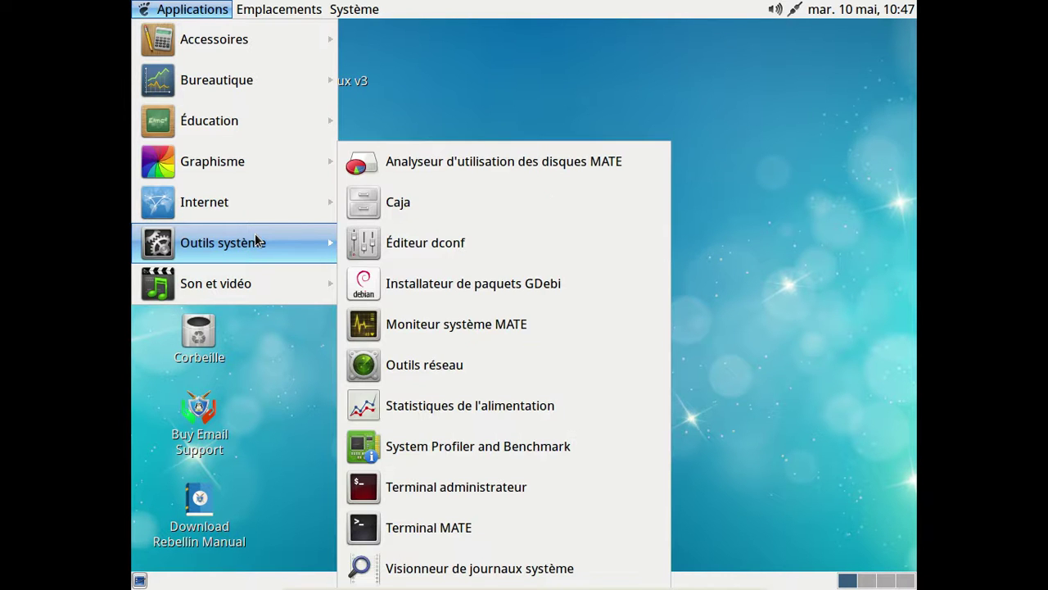
{"action": "mouse_move", "coordinate": [257, 282]}
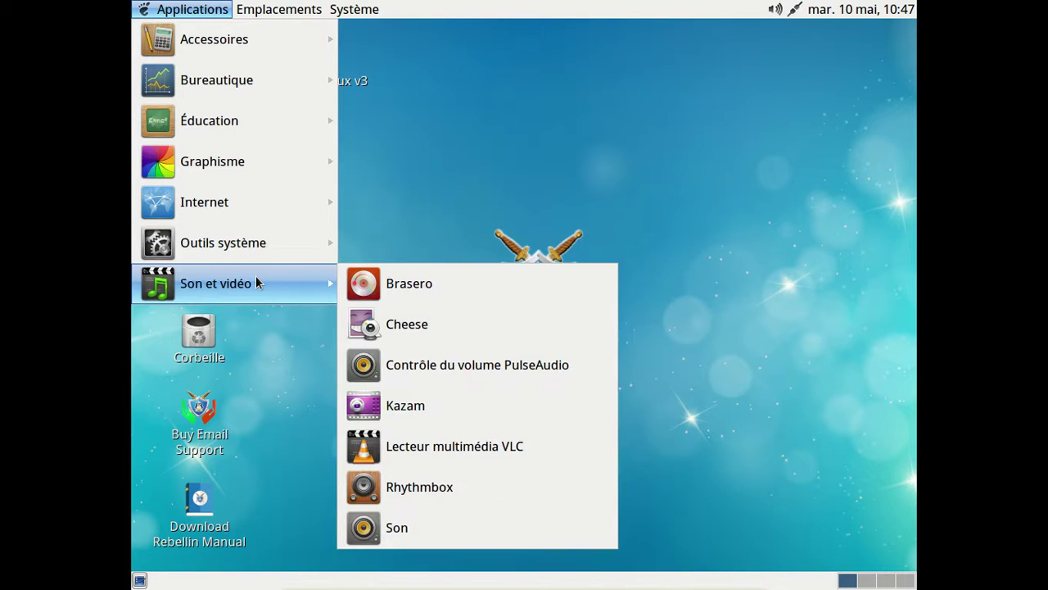
{"action": "mouse_move", "coordinate": [286, 52]}
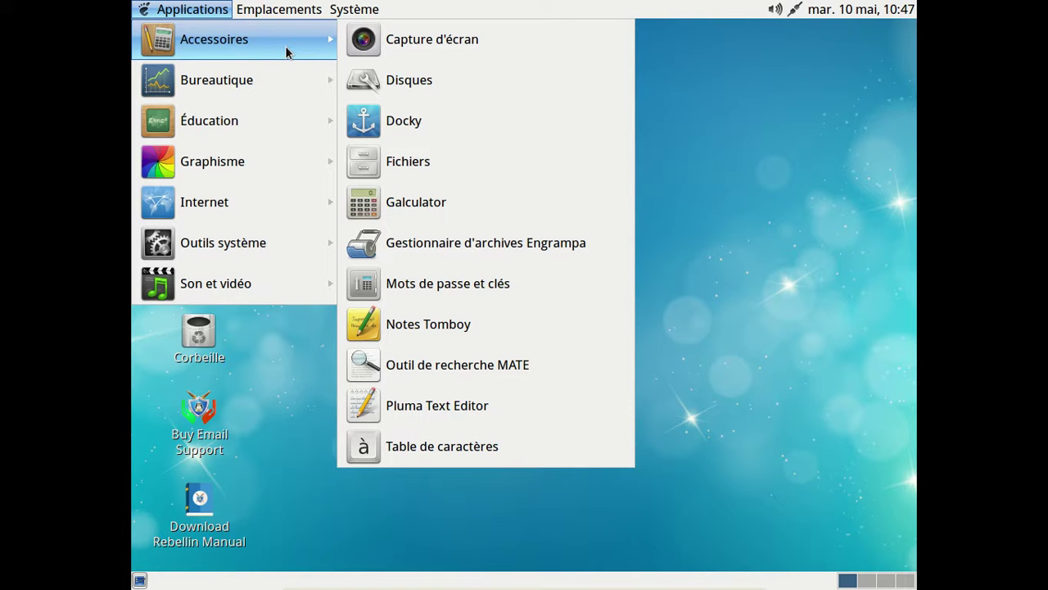
{"action": "mouse_move", "coordinate": [270, 79]}
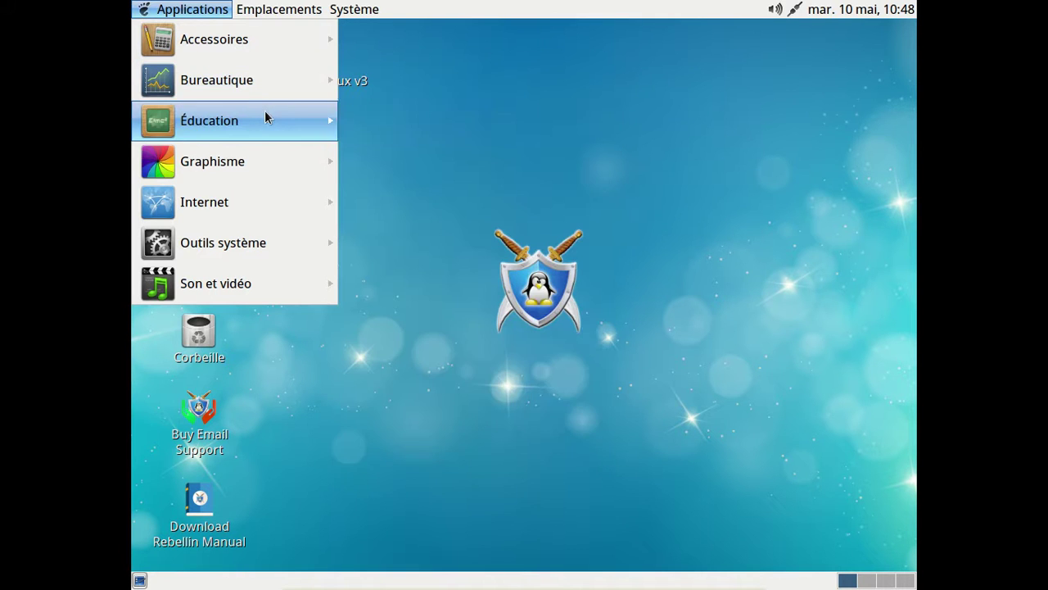
{"action": "mouse_move", "coordinate": [257, 161]}
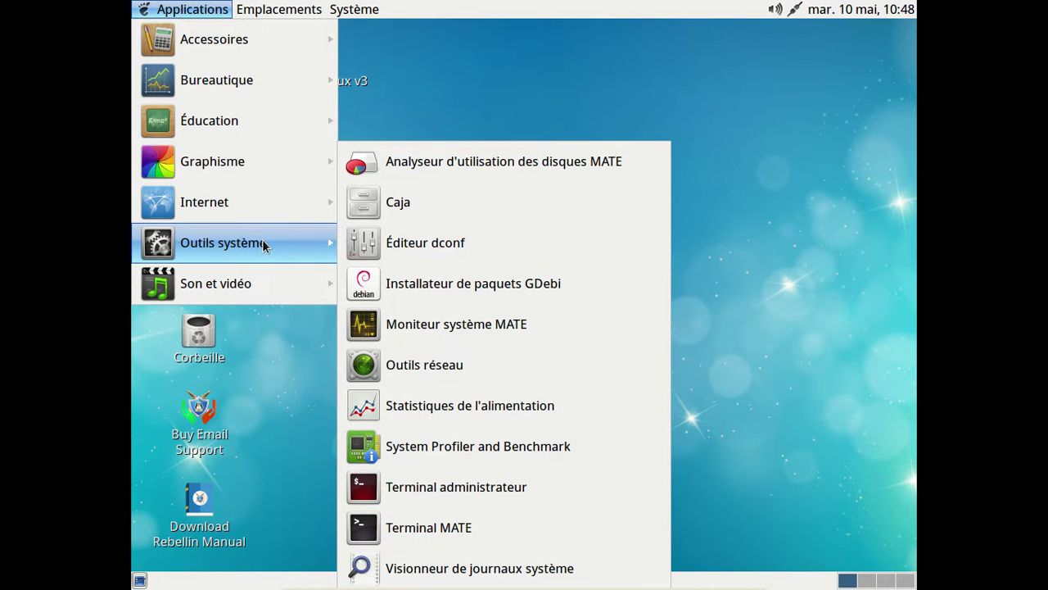
{"action": "mouse_move", "coordinate": [263, 5]}
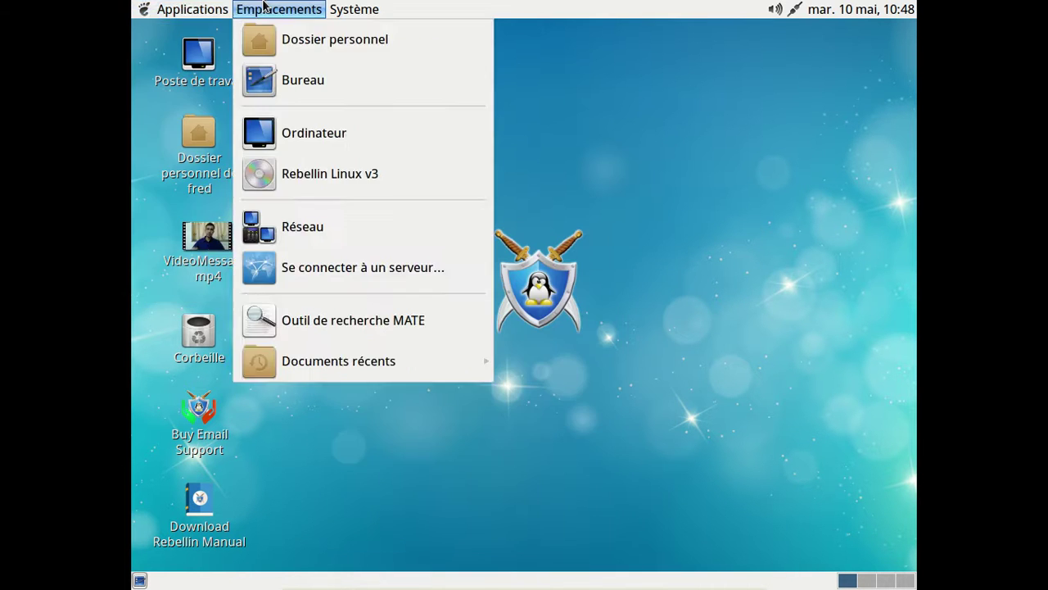
Review the system administration tools, view the information about the MATE desktop, and close it
{"action": "mouse_move", "coordinate": [348, 10]}
{"action": "mouse_move", "coordinate": [377, 41]}
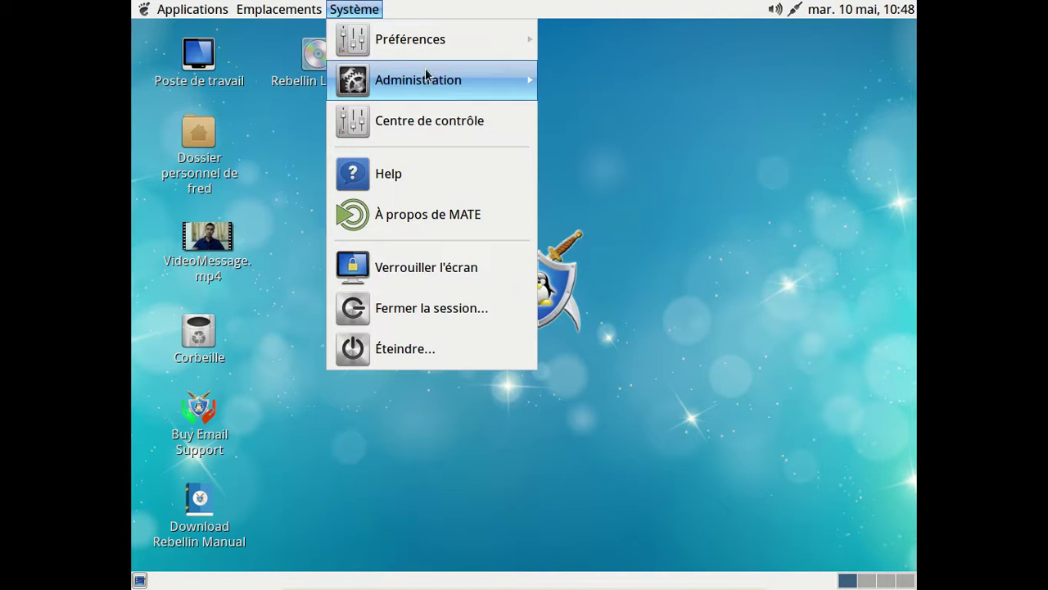
{"action": "mouse_move", "coordinate": [441, 82]}
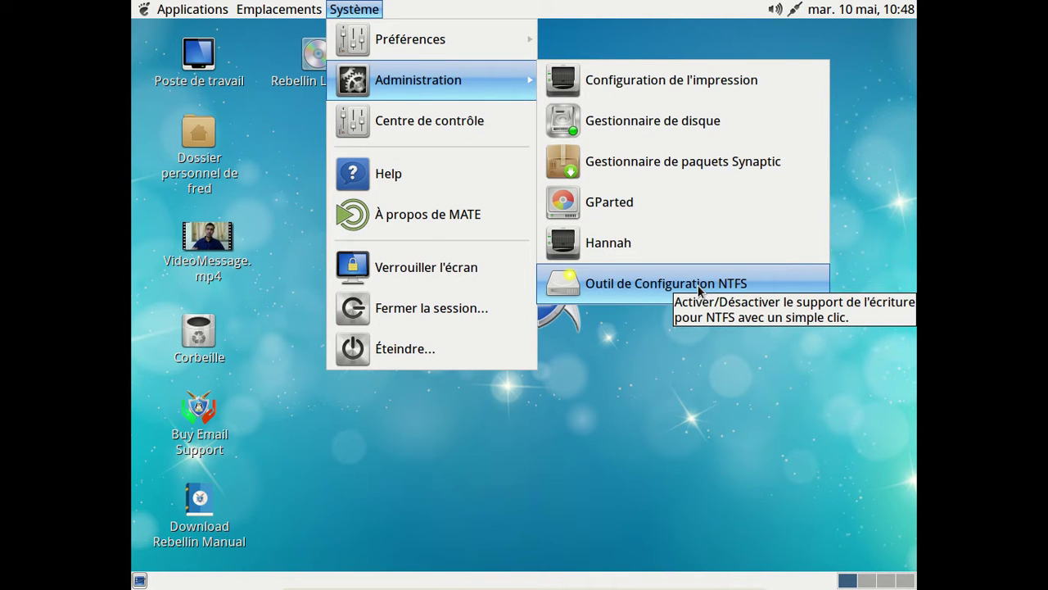
{"action": "left_click", "coordinate": [495, 210]}
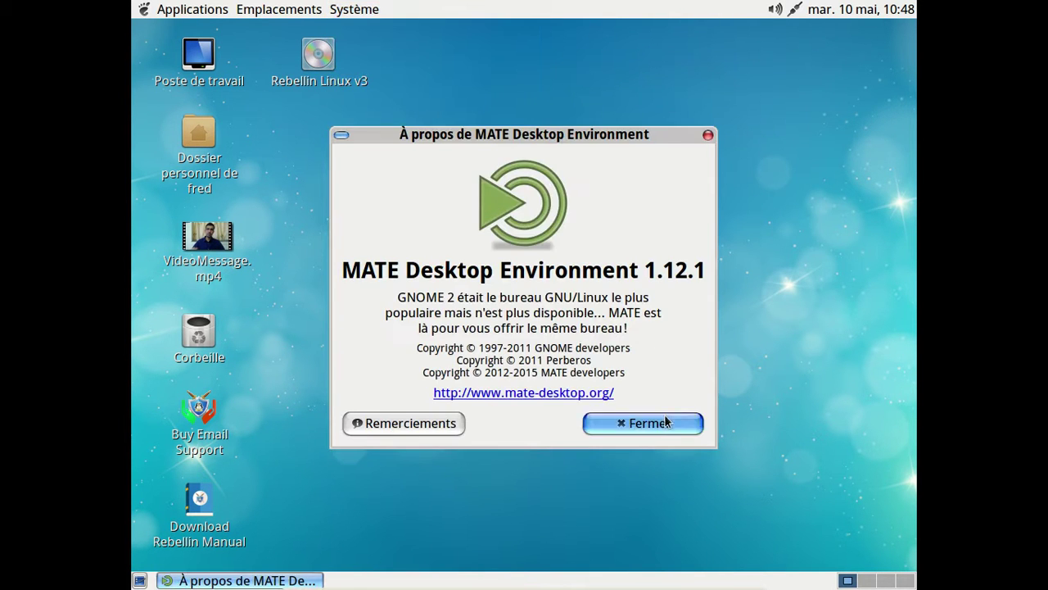
{"action": "left_click", "coordinate": [641, 422]}
Open the theme customization from the appearance preferences and look through the available control themes
{"action": "left_click", "coordinate": [359, 10]}
{"action": "mouse_move", "coordinate": [424, 39]}
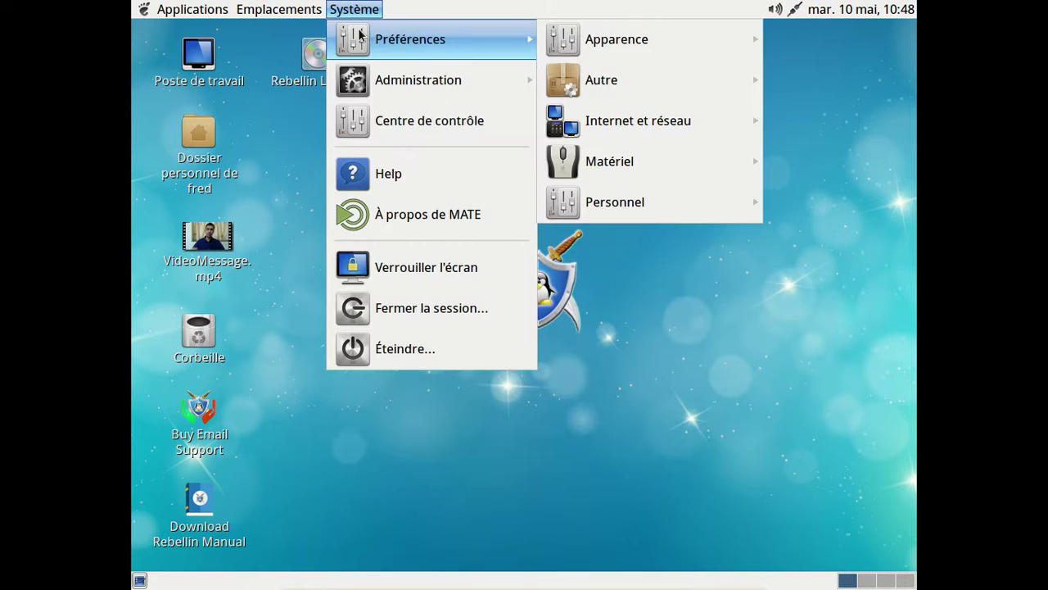
{"action": "mouse_move", "coordinate": [602, 43]}
{"action": "left_click", "coordinate": [421, 46]}
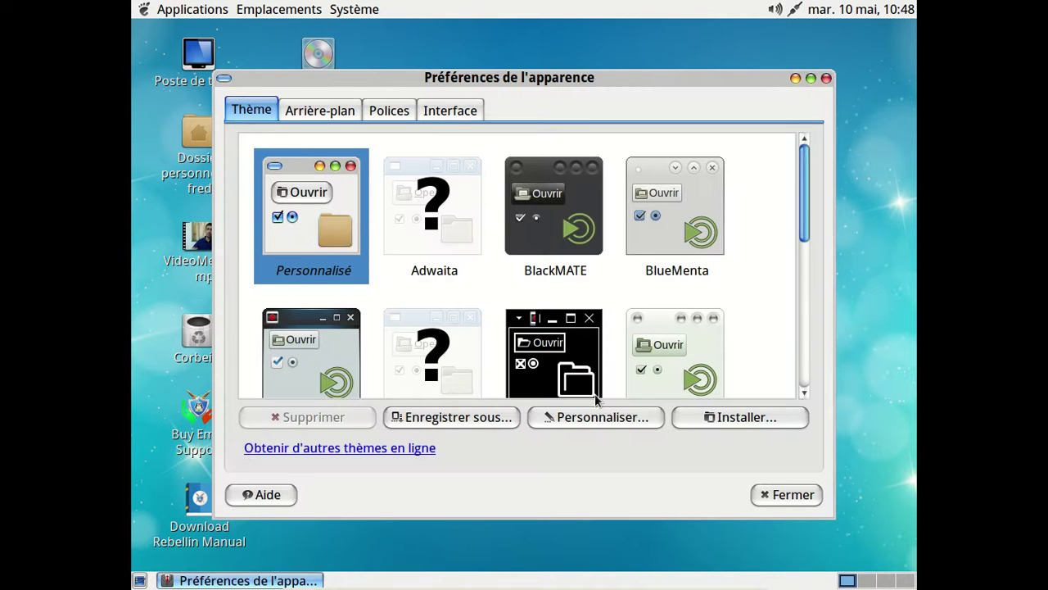
{"action": "left_click", "coordinate": [604, 417]}
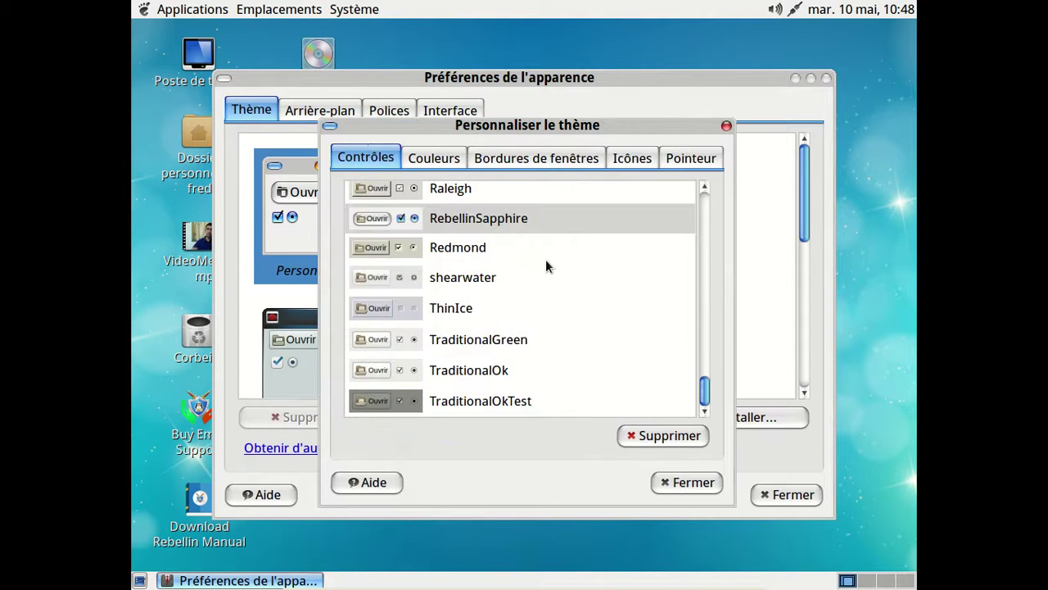
{"action": "scroll", "coordinate": [547, 262], "scroll_direction": "up", "scroll_amount": 3}
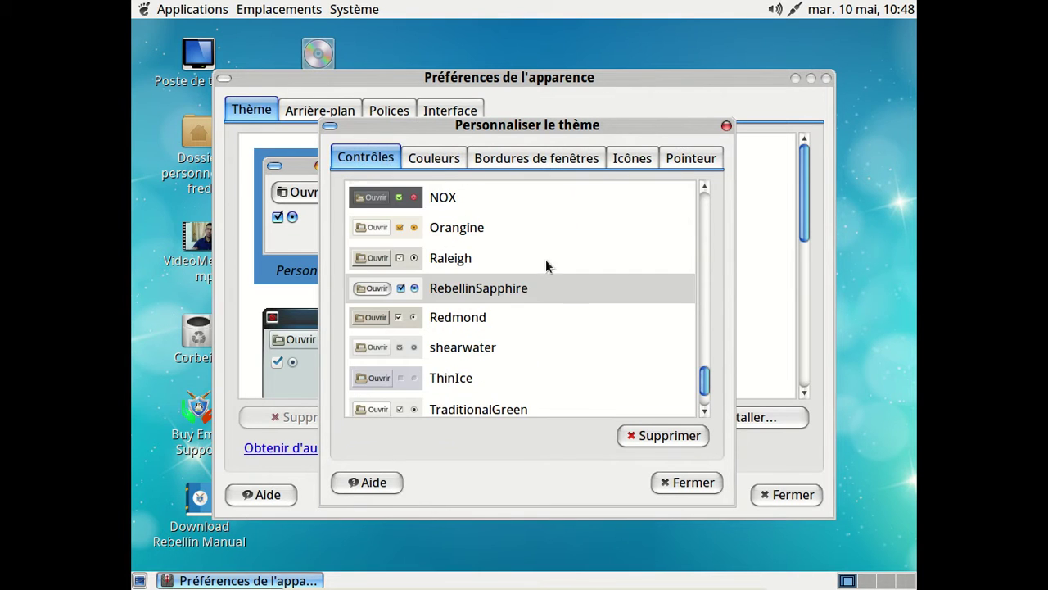
Set the icon theme to MATE-Faenza in the theme customization
{"action": "left_click", "coordinate": [634, 158]}
{"action": "scroll", "coordinate": [566, 334], "scroll_direction": "down", "scroll_amount": 3}
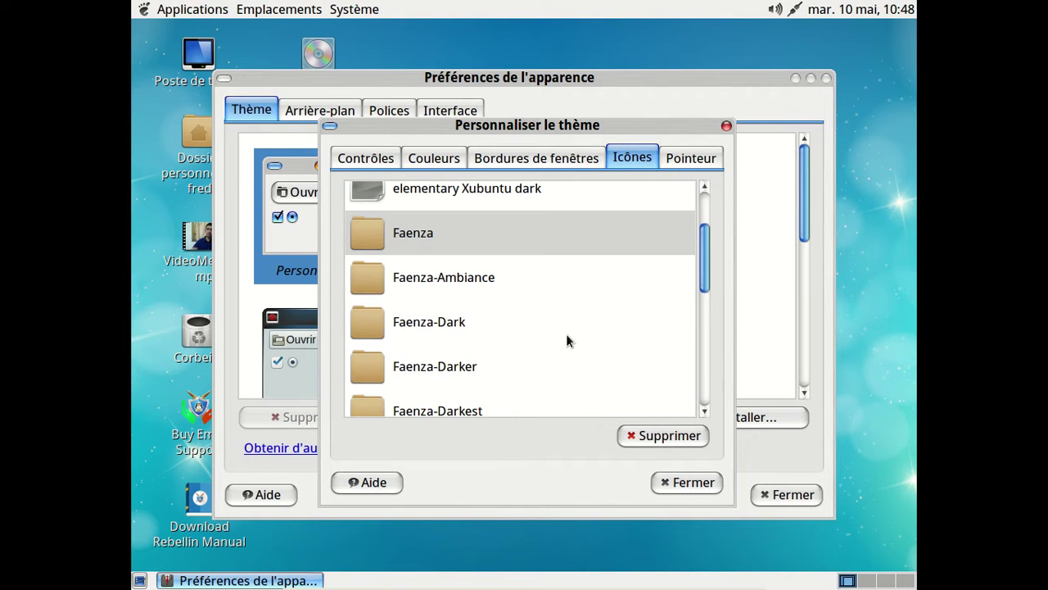
{"action": "scroll", "coordinate": [566, 334], "scroll_direction": "down", "scroll_amount": 10}
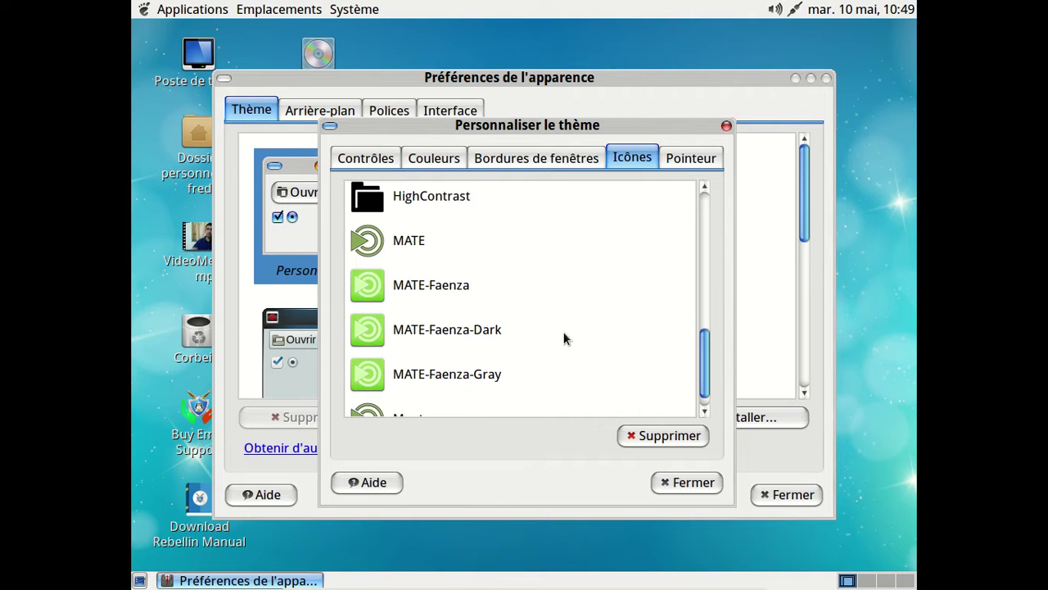
{"action": "left_click", "coordinate": [461, 284]}
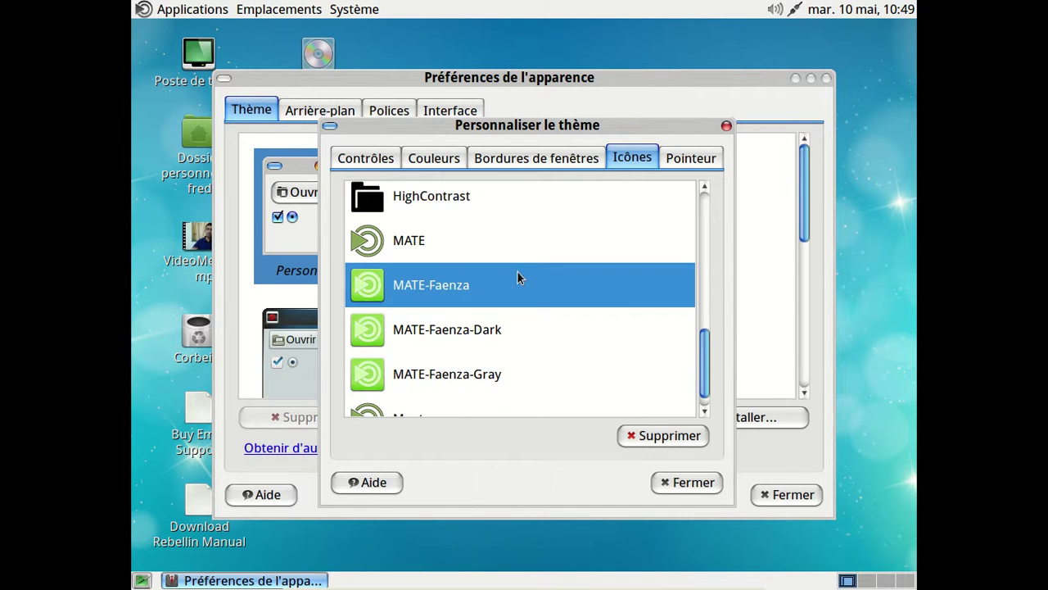
Set the icon theme back to Faenza and close the theme customization and appearance preferences
{"action": "scroll", "coordinate": [503, 274], "scroll_direction": "up", "scroll_amount": 7}
{"action": "scroll", "coordinate": [470, 228], "scroll_direction": "up", "scroll_amount": 3}
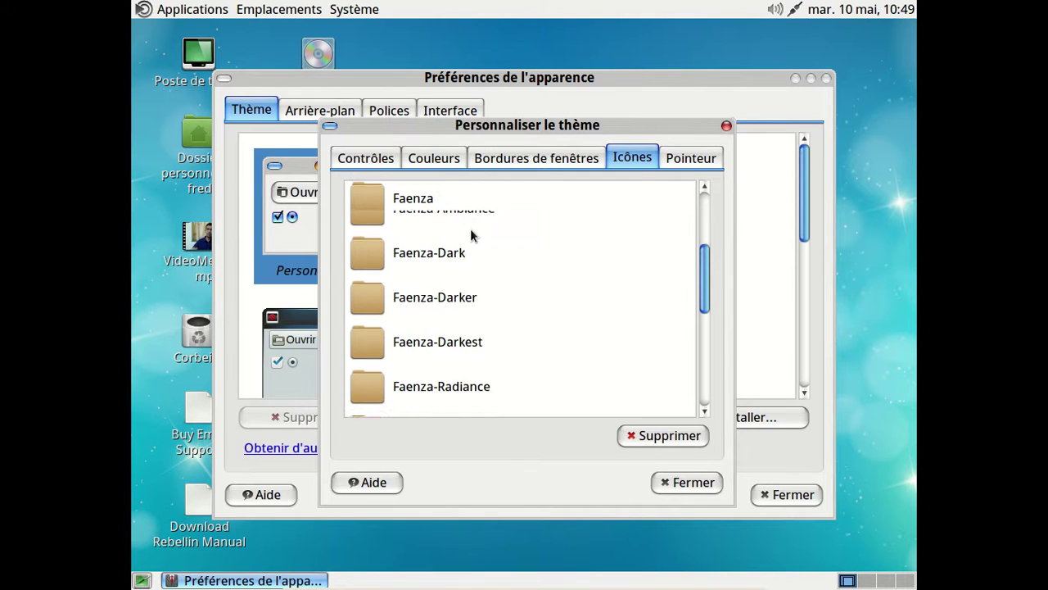
{"action": "left_click", "coordinate": [456, 237]}
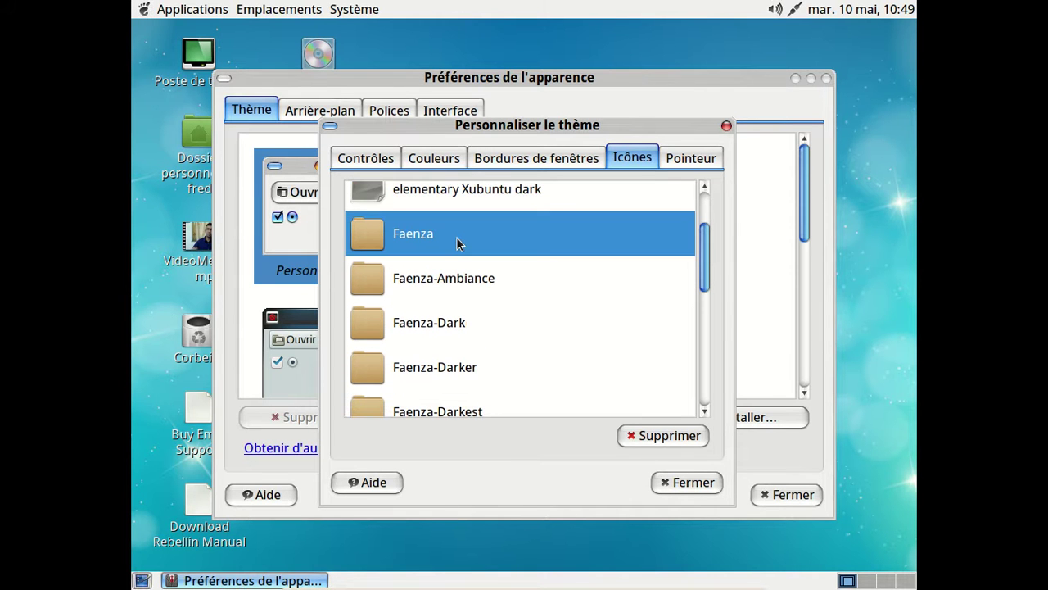
{"action": "left_click", "coordinate": [701, 484]}
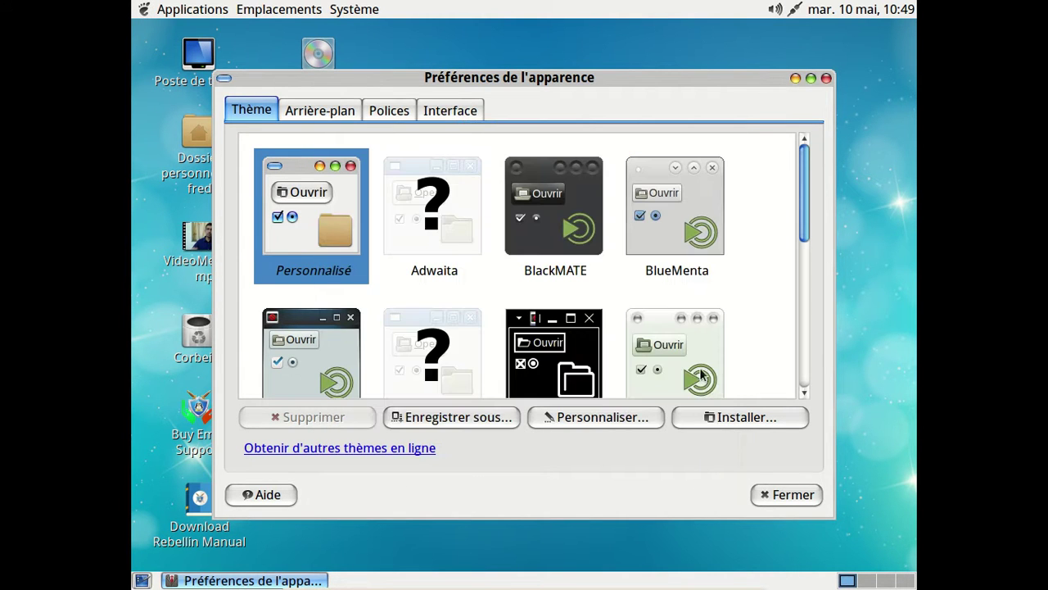
{"action": "left_click", "coordinate": [826, 79]}
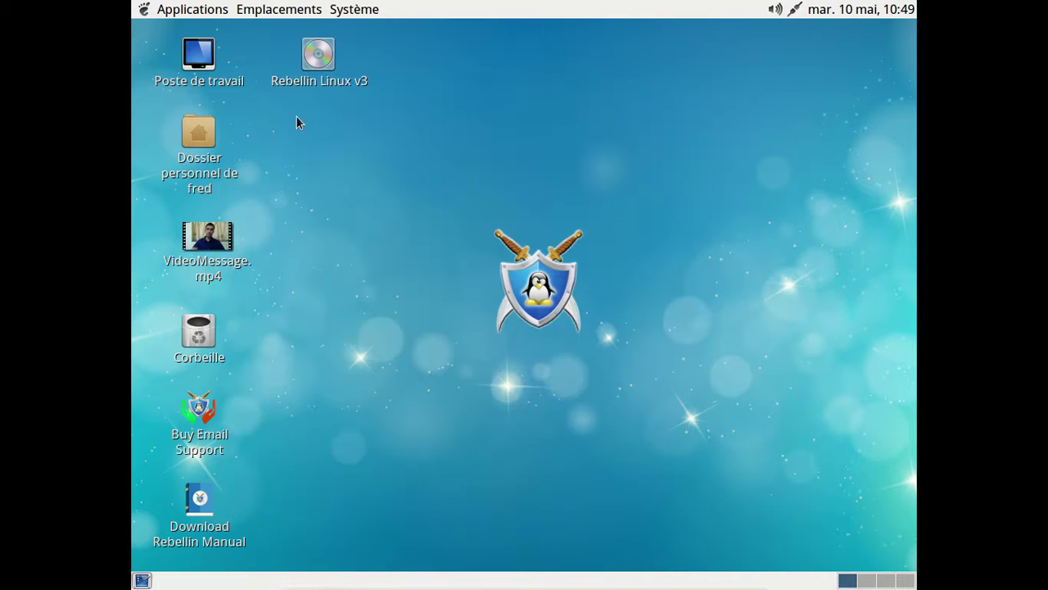
Look through the hardware preferences, view the display settings, and close them
{"action": "left_click", "coordinate": [183, 5]}
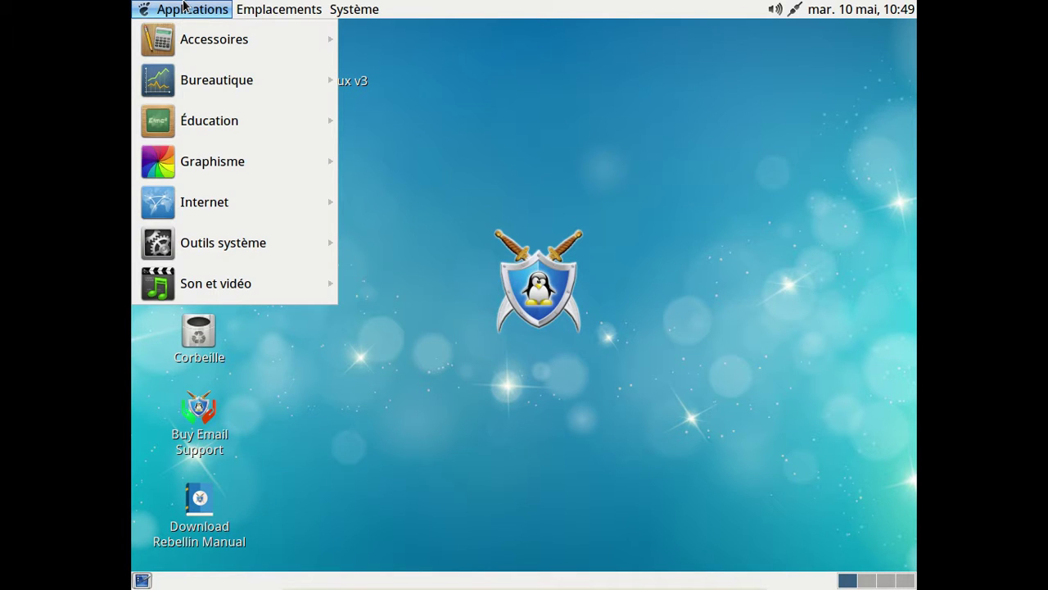
{"action": "mouse_move", "coordinate": [337, 9]}
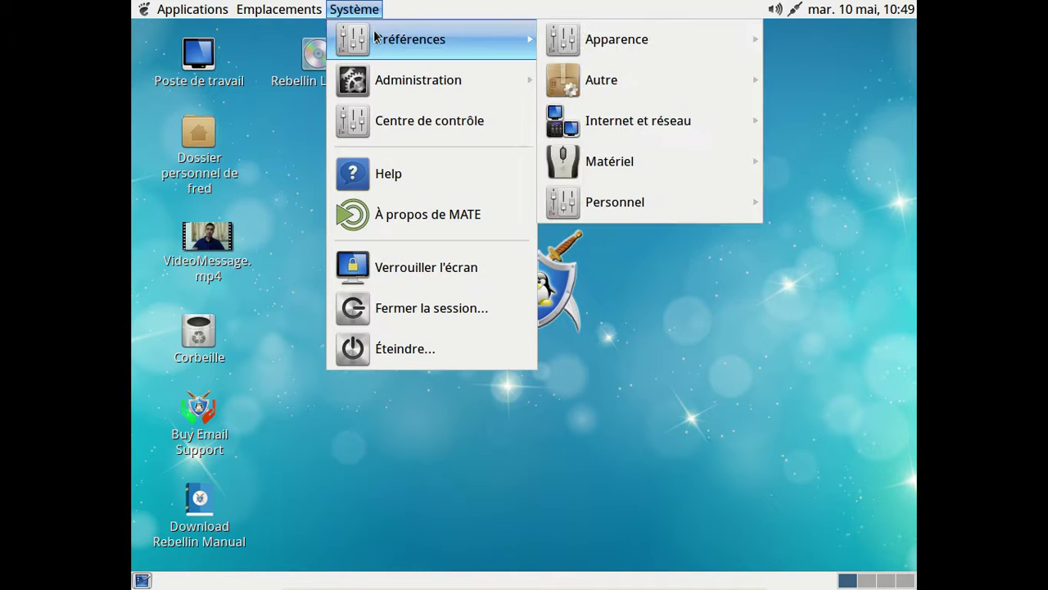
{"action": "mouse_move", "coordinate": [618, 82]}
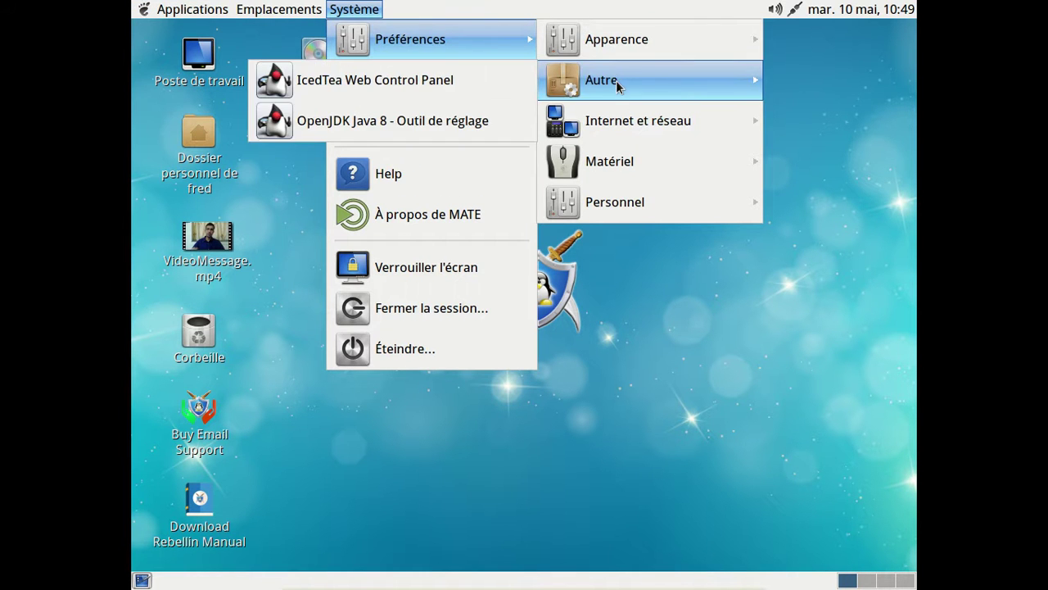
{"action": "mouse_move", "coordinate": [624, 123]}
{"action": "mouse_move", "coordinate": [629, 163]}
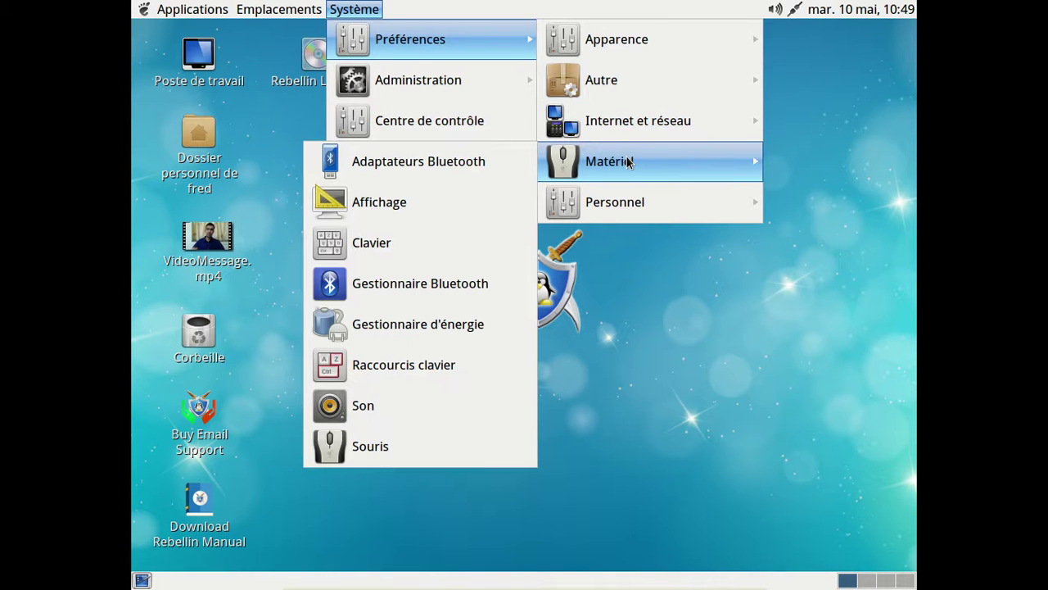
{"action": "left_click", "coordinate": [421, 214]}
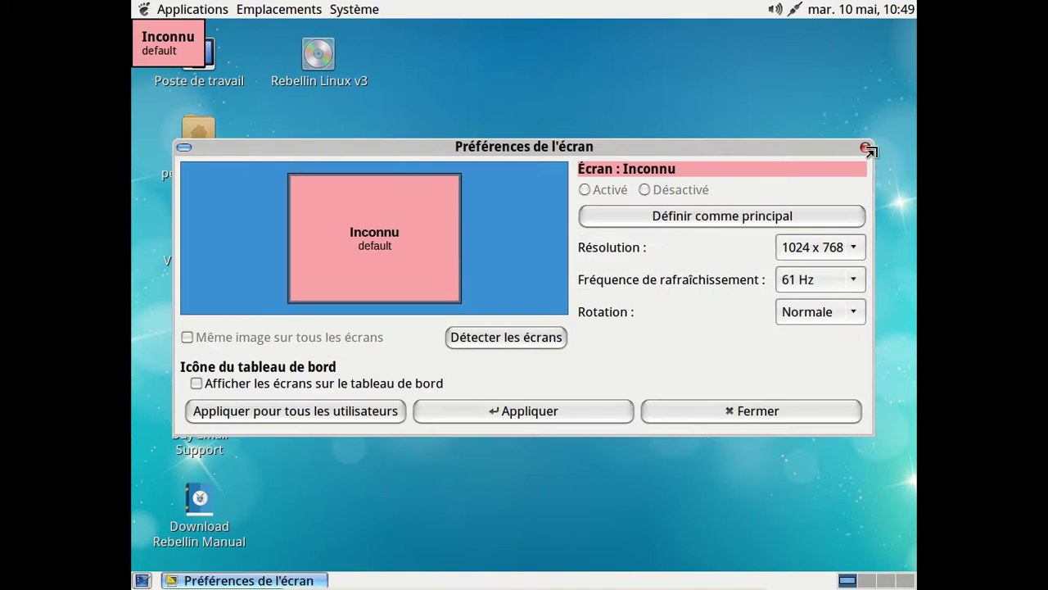
{"action": "left_click", "coordinate": [865, 147]}
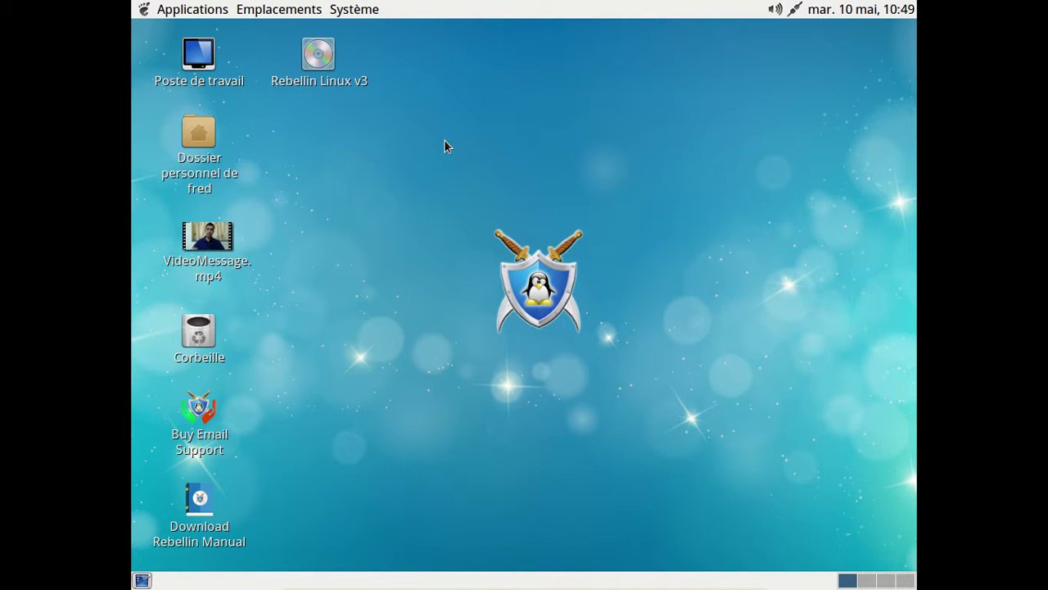
Launch LibreOffice Writer from the office applications
{"action": "left_click", "coordinate": [180, 9]}
{"action": "mouse_move", "coordinate": [234, 162]}
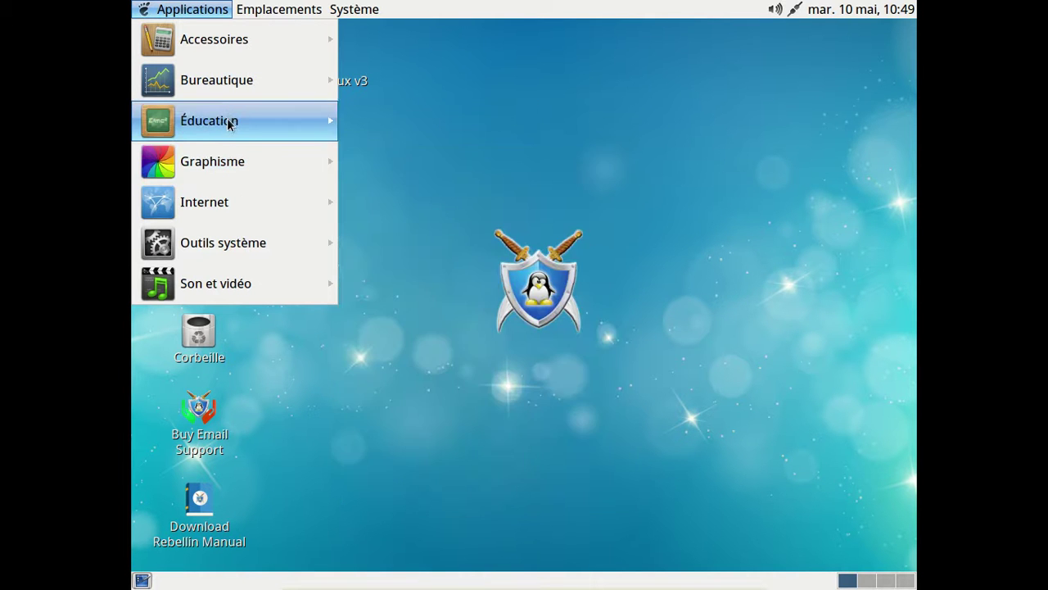
{"action": "mouse_move", "coordinate": [223, 80]}
{"action": "left_click", "coordinate": [473, 394]}
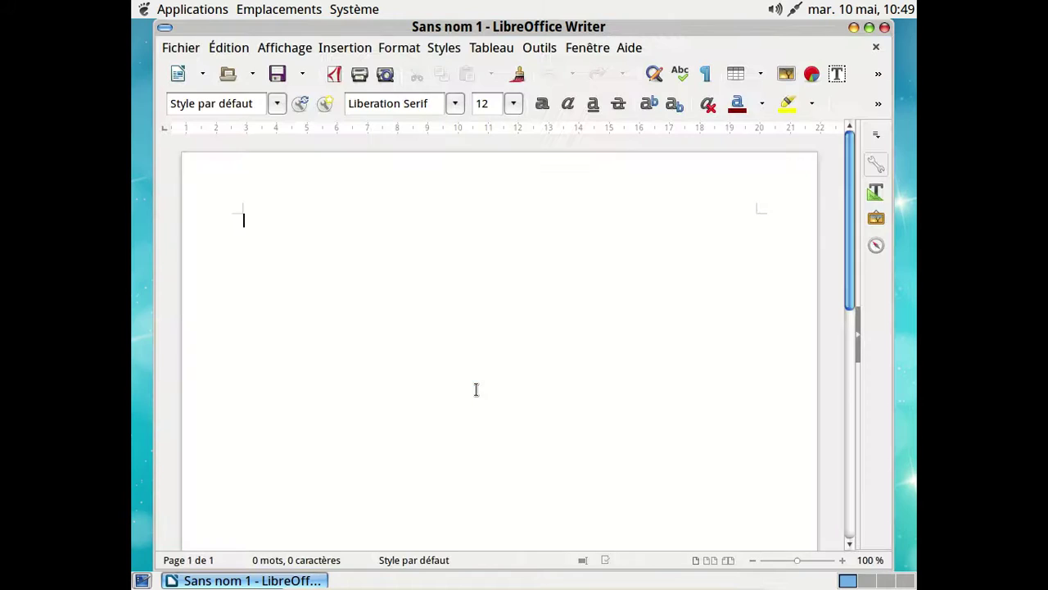
View the version information in About LibreOffice and close both it and Writer
{"action": "left_click", "coordinate": [637, 49]}
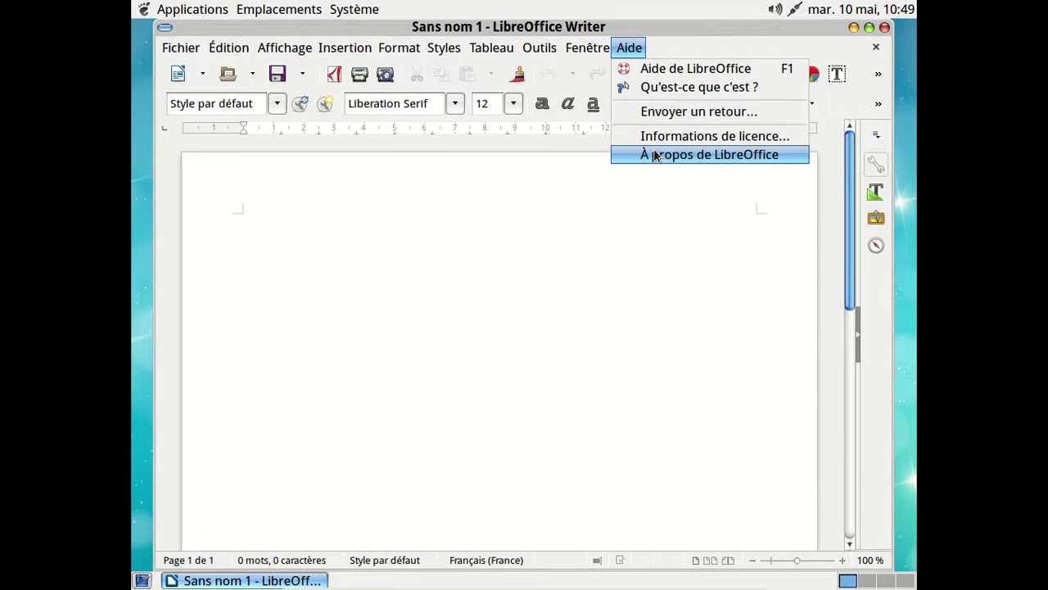
{"action": "left_click", "coordinate": [655, 156]}
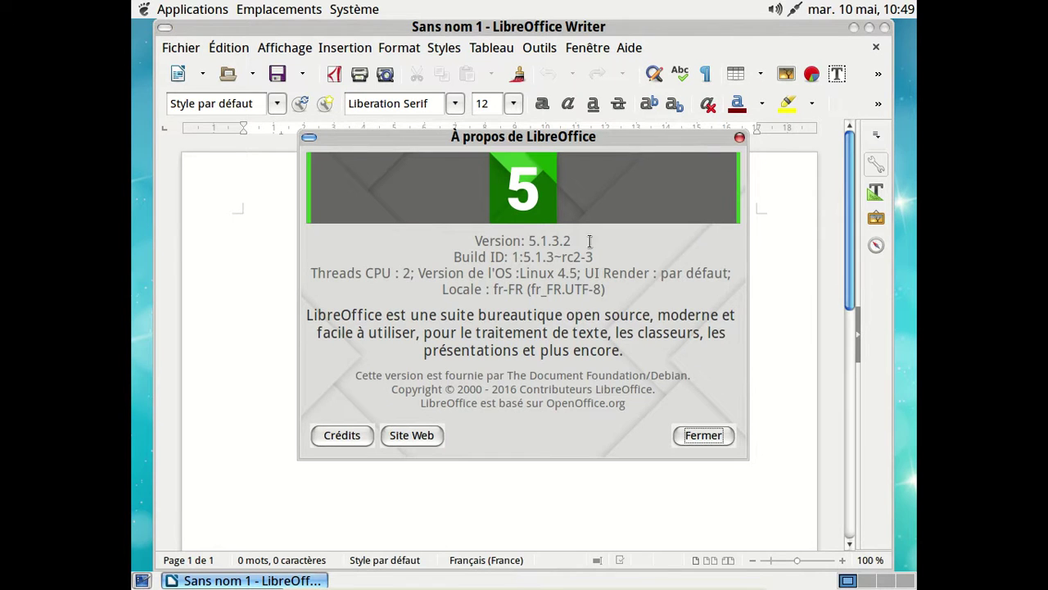
{"action": "left_click", "coordinate": [739, 137]}
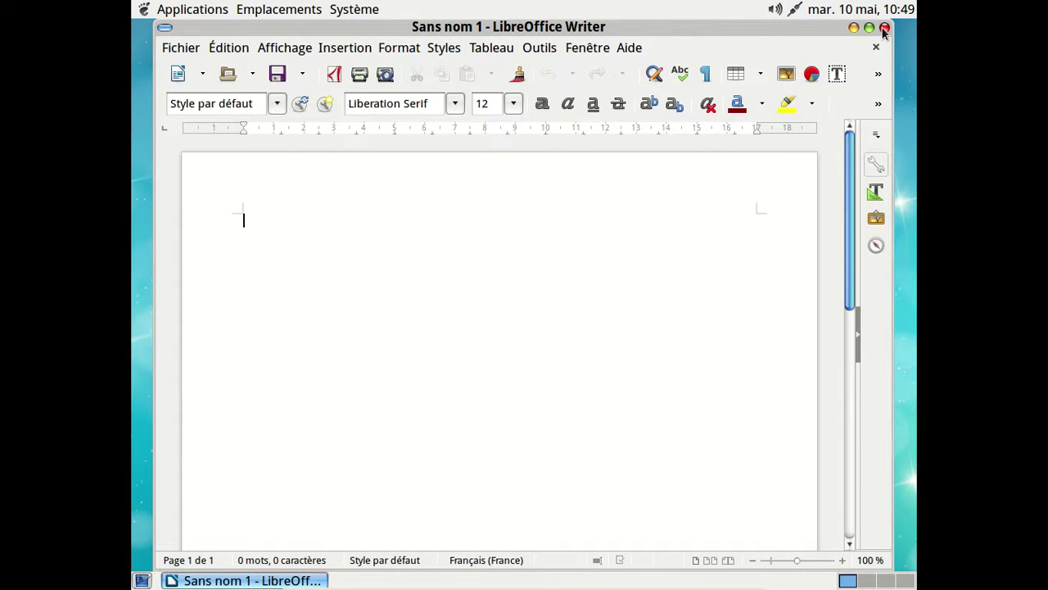
{"action": "left_click", "coordinate": [885, 28]}
Open the home folder from the desktop's places, view its contents, and close it
{"action": "left_click", "coordinate": [304, 10]}
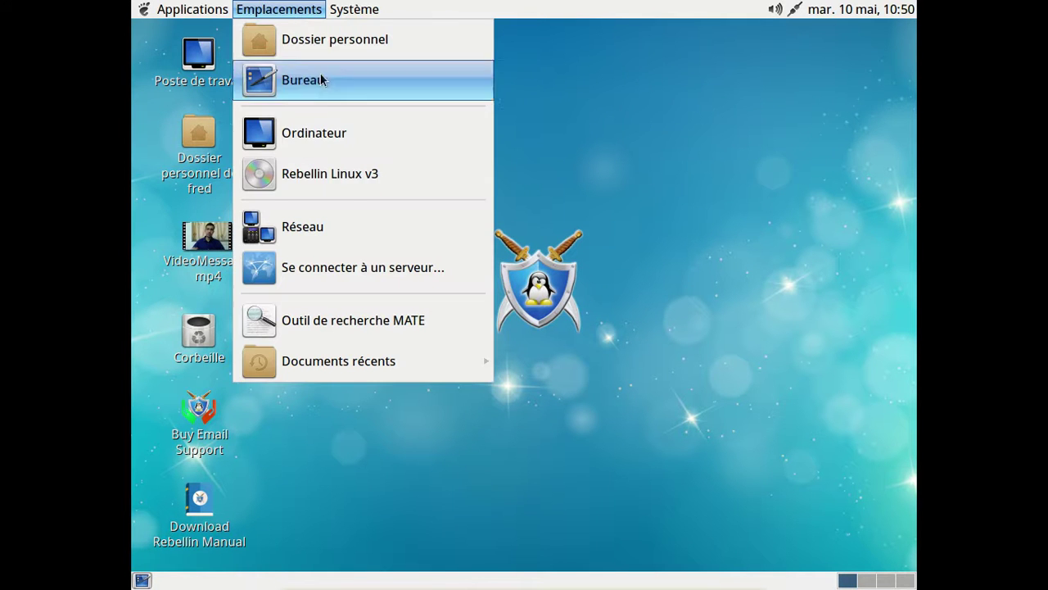
{"action": "mouse_move", "coordinate": [278, 9]}
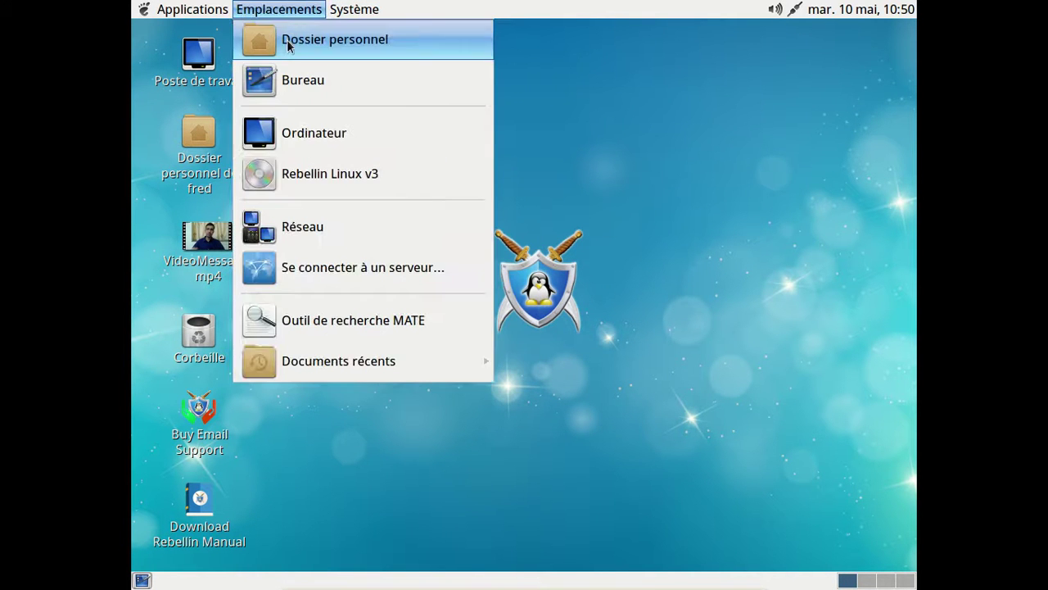
{"action": "left_click", "coordinate": [287, 39]}
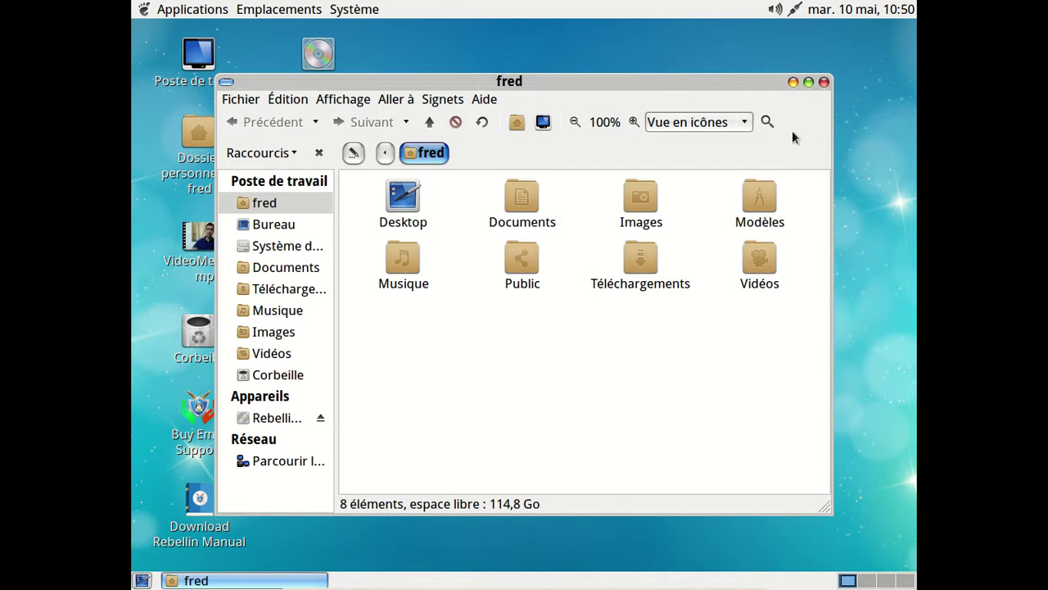
{"action": "left_click", "coordinate": [824, 83]}
Launch the MATE System Monitor from the system tools
{"action": "left_click", "coordinate": [206, 12]}
{"action": "mouse_move", "coordinate": [233, 137]}
{"action": "mouse_move", "coordinate": [249, 245]}
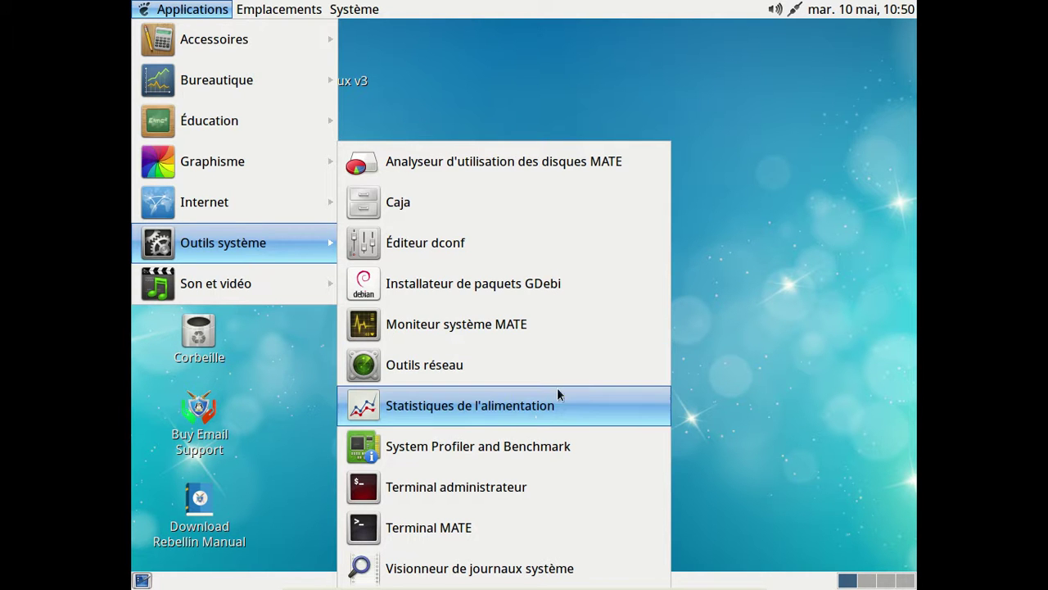
{"action": "left_click", "coordinate": [475, 328]}
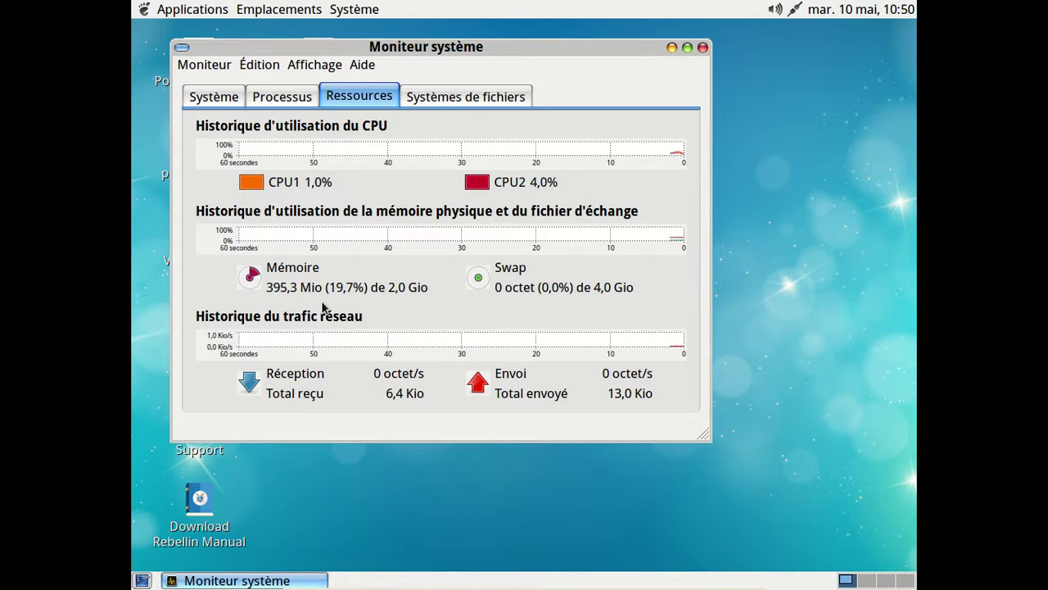
Examine the list of running processes in the System Monitor through to its end
{"action": "left_click", "coordinate": [301, 96]}
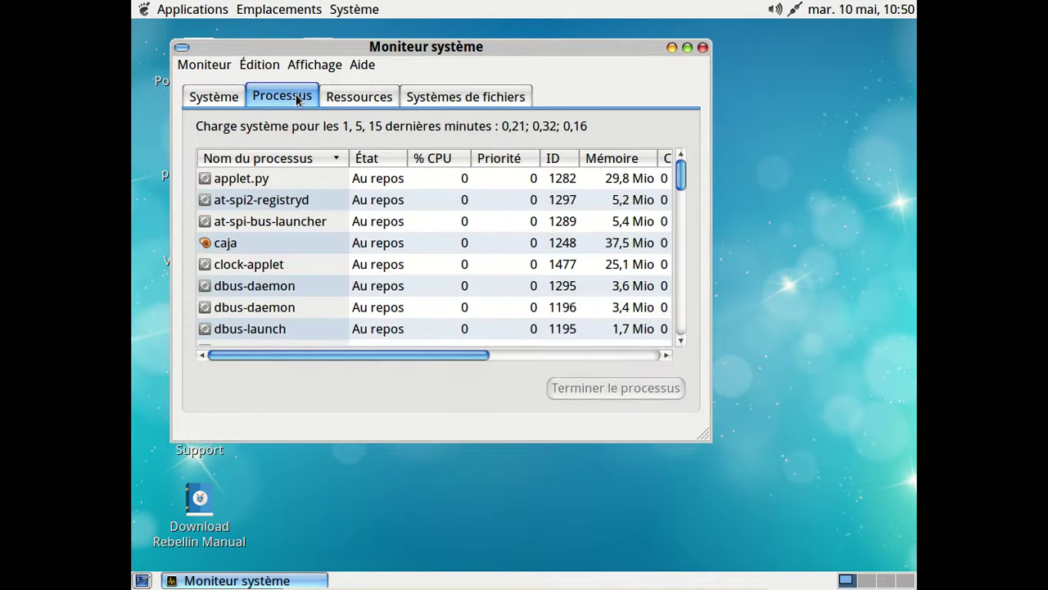
{"action": "scroll", "coordinate": [460, 238], "scroll_direction": "down", "scroll_amount": 4}
{"action": "scroll", "coordinate": [460, 237], "scroll_direction": "up", "scroll_amount": 1}
{"action": "scroll", "coordinate": [461, 238], "scroll_direction": "up", "scroll_amount": 1}
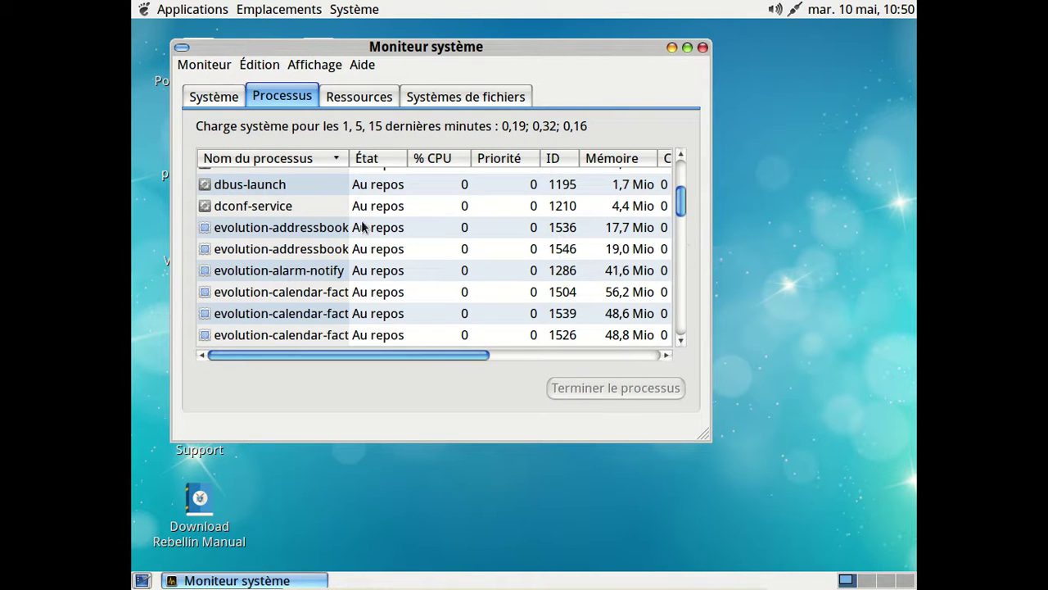
{"action": "scroll", "coordinate": [510, 252], "scroll_direction": "down", "scroll_amount": 2}
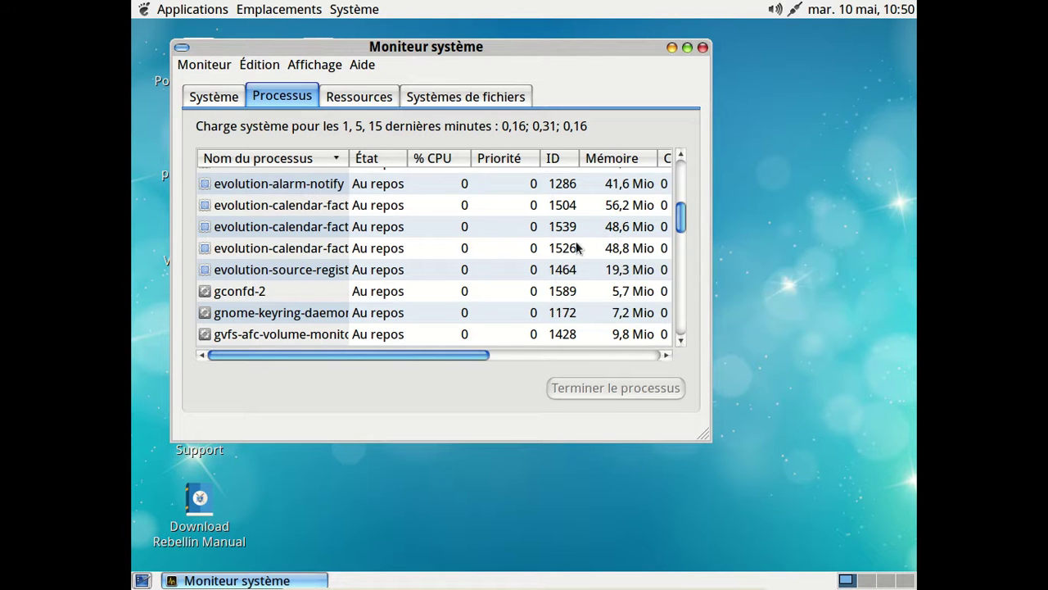
{"action": "scroll", "coordinate": [566, 237], "scroll_direction": "down", "scroll_amount": 5}
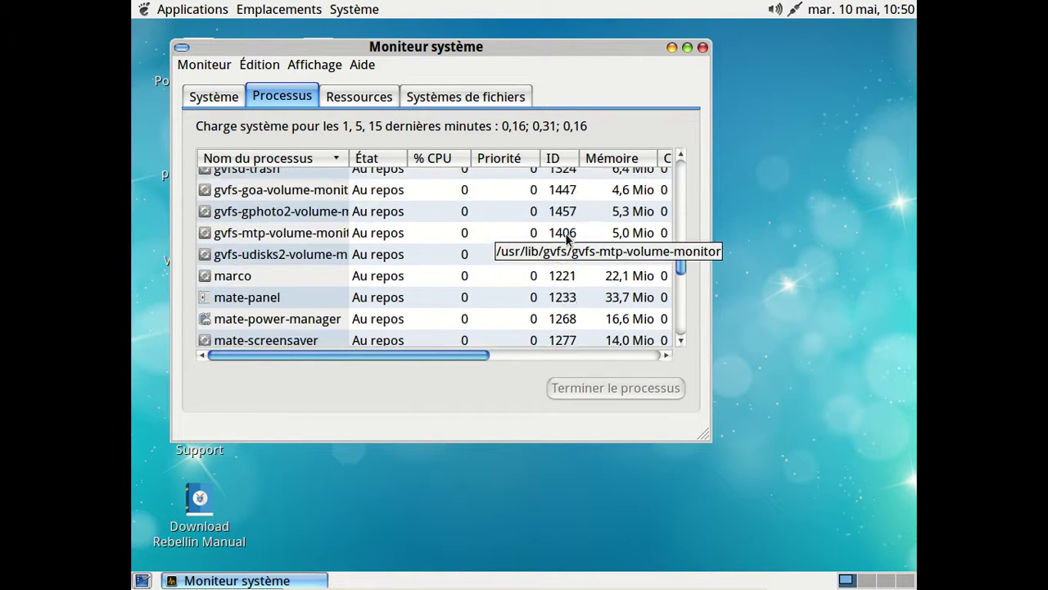
{"action": "scroll", "coordinate": [566, 238], "scroll_direction": "down", "scroll_amount": 5}
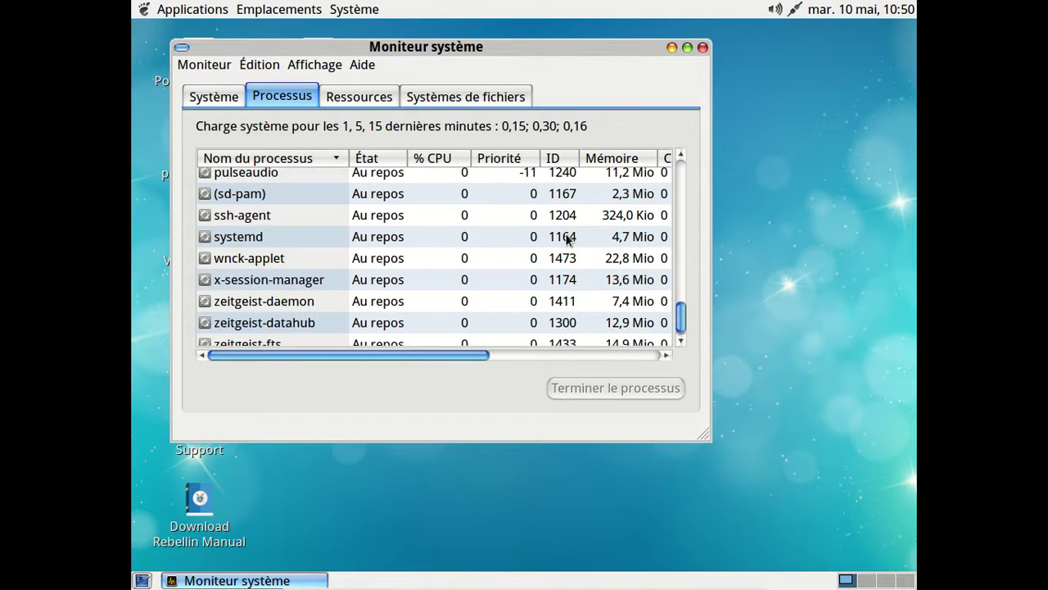
{"action": "scroll", "coordinate": [567, 238], "scroll_direction": "down", "scroll_amount": 1}
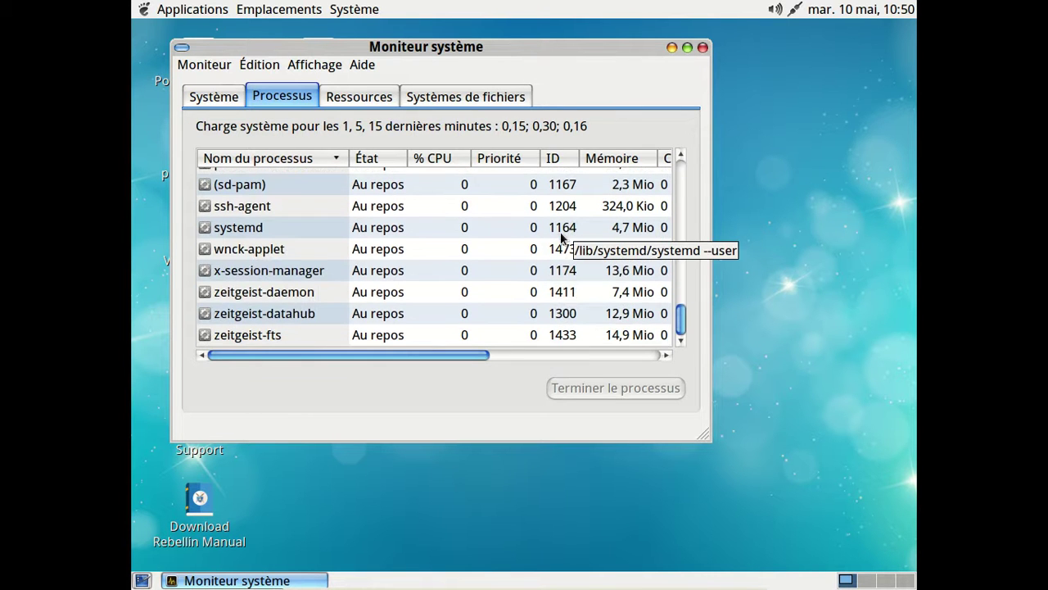
Review the system information, resource usage and file systems in the System Monitor, then close it
{"action": "left_click", "coordinate": [215, 96]}
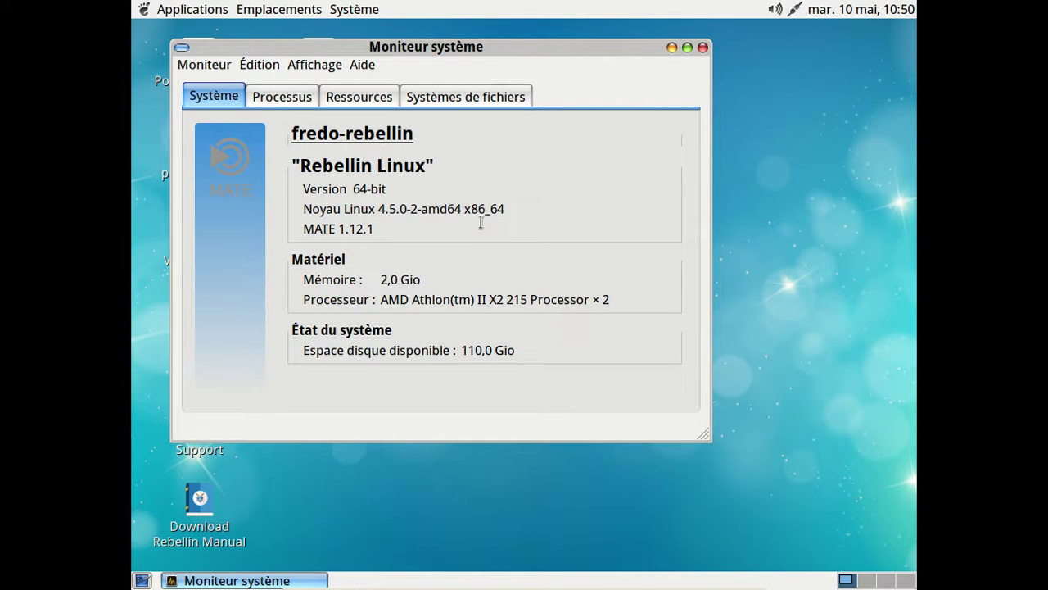
{"action": "left_click", "coordinate": [284, 104]}
{"action": "left_click", "coordinate": [369, 100]}
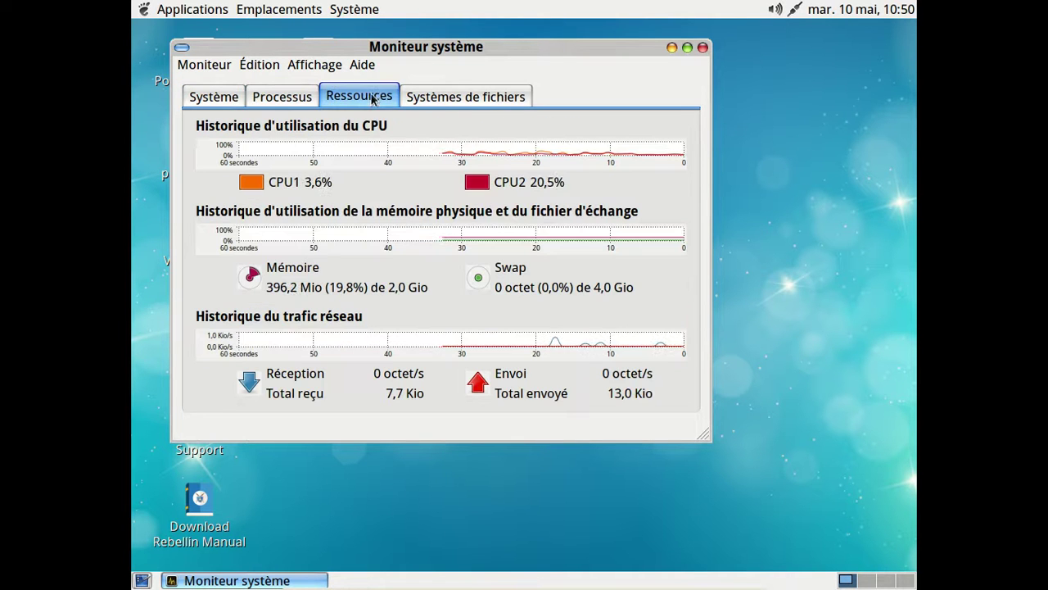
{"action": "left_click", "coordinate": [445, 98]}
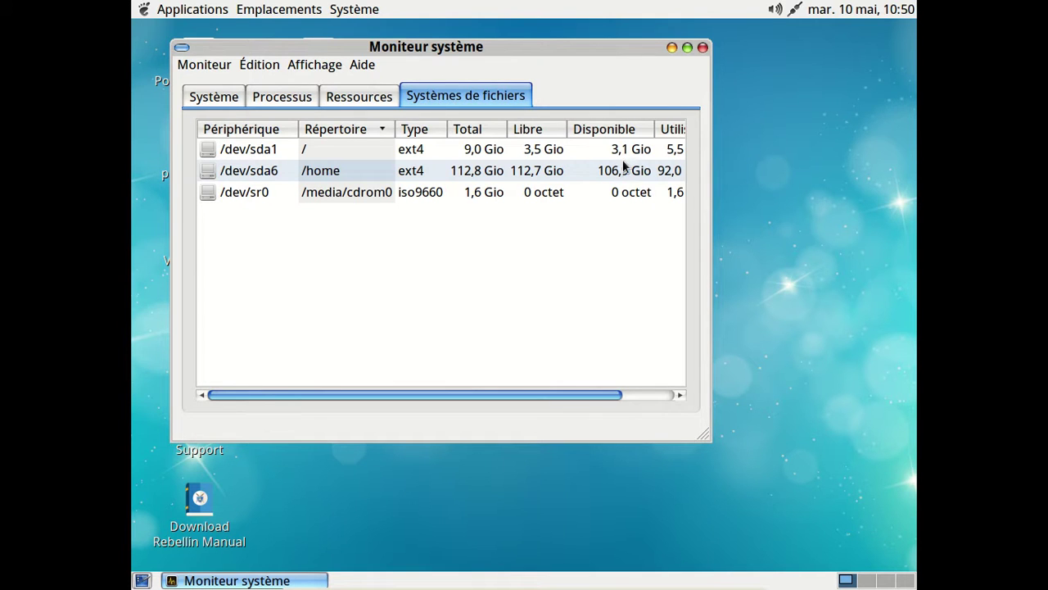
{"action": "left_click", "coordinate": [655, 395]}
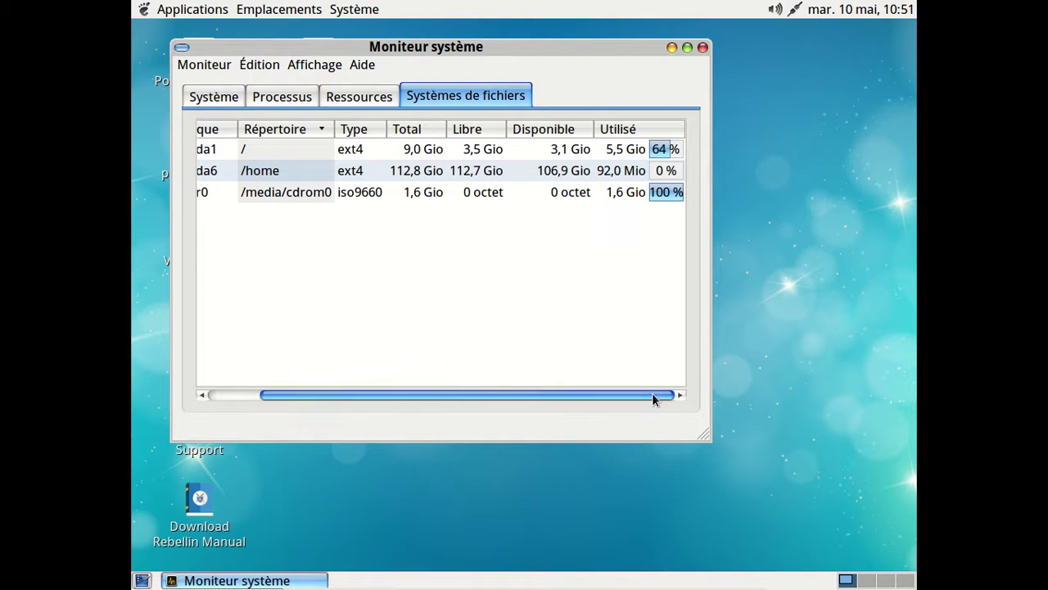
{"action": "left_click", "coordinate": [703, 48]}
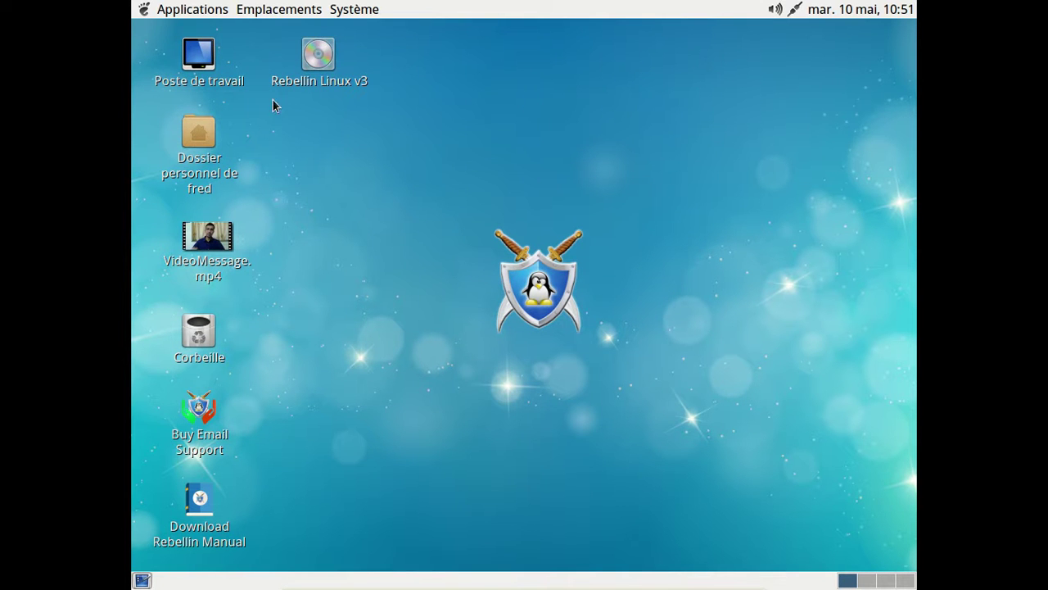
Launch the dconf editor from the system tools
{"action": "left_click", "coordinate": [168, 10]}
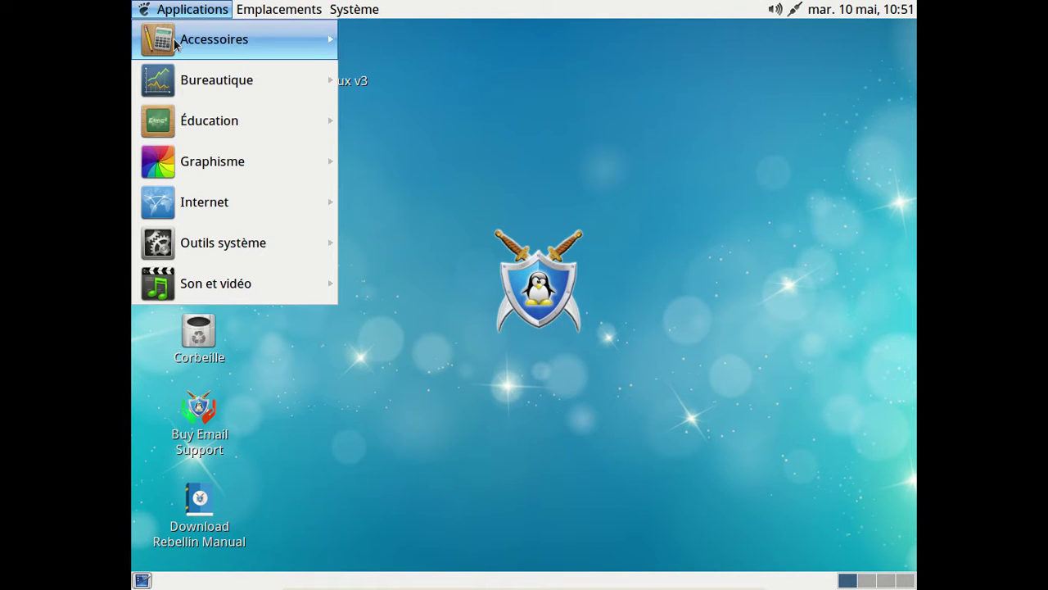
{"action": "mouse_move", "coordinate": [174, 43]}
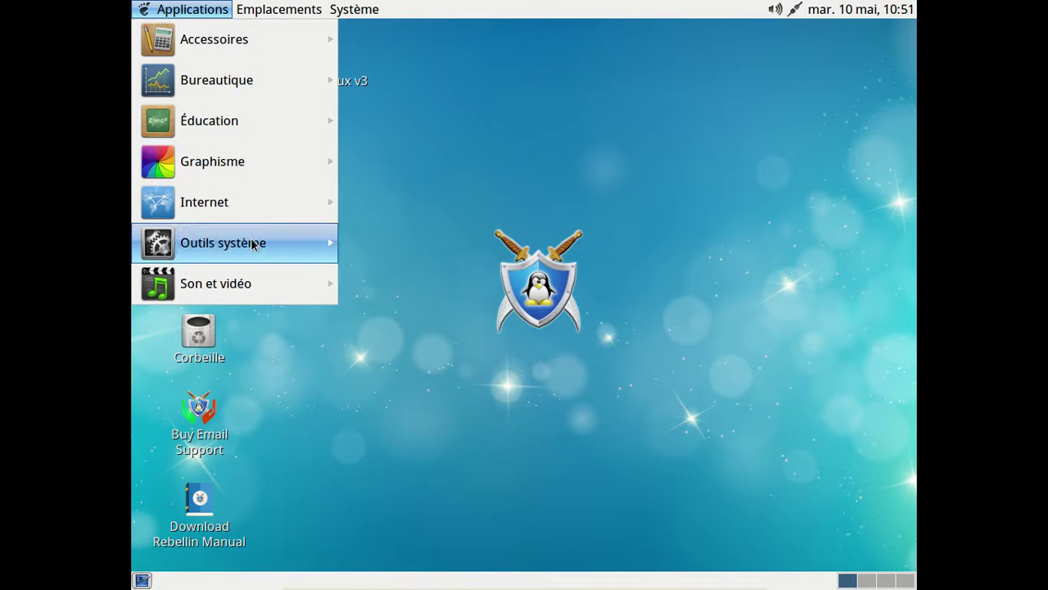
{"action": "mouse_move", "coordinate": [262, 244]}
{"action": "left_click", "coordinate": [467, 249]}
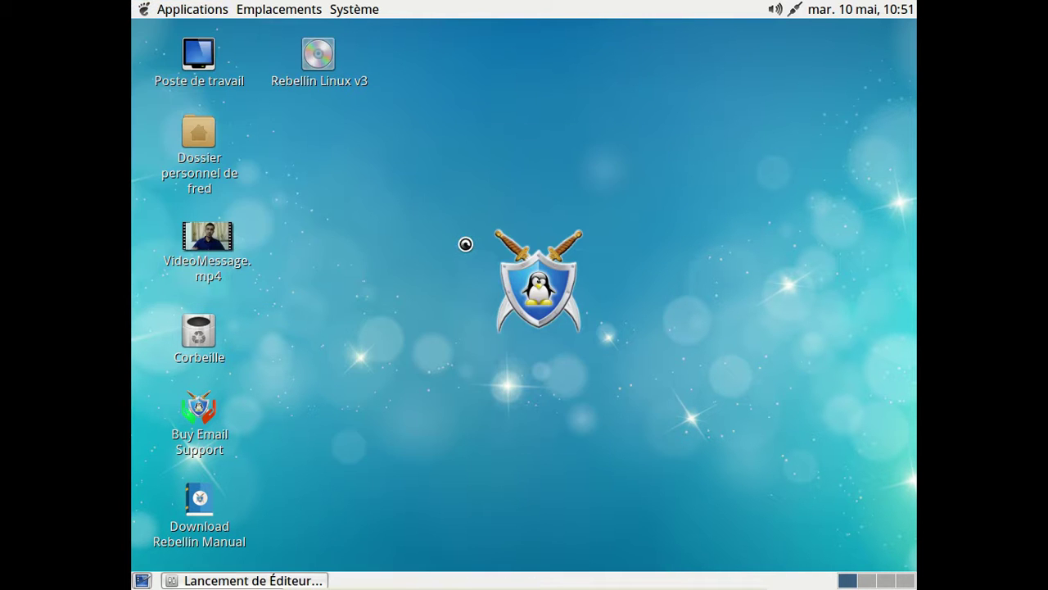
{"action": "left_click", "coordinate": [533, 376]}
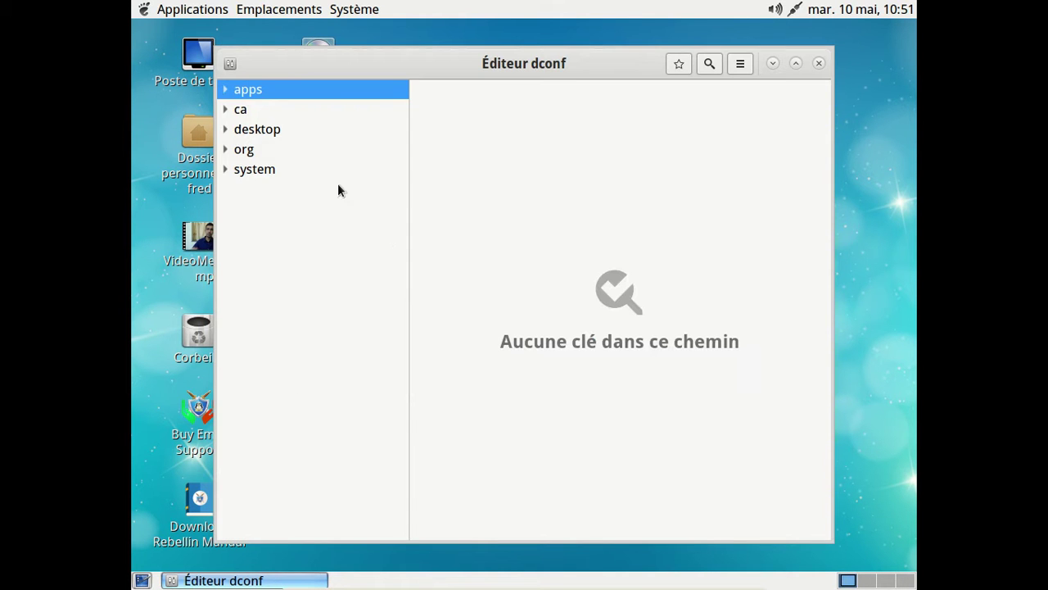
Search the dconf editor for "icons"
{"action": "left_click", "coordinate": [709, 64]}
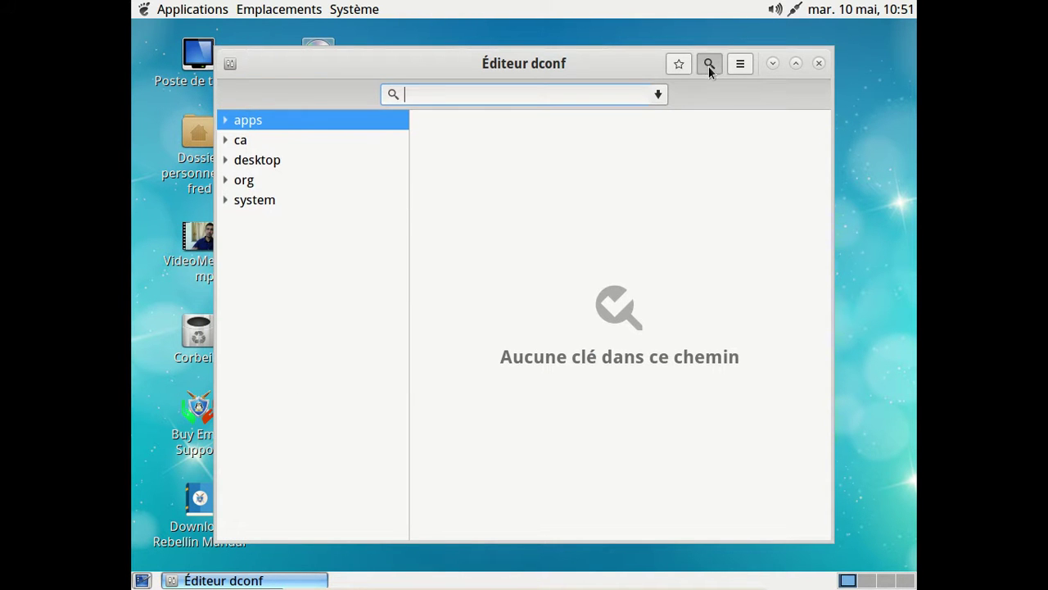
{"action": "type", "text": "icones"}
{"action": "key", "text": "BackSpace"}
{"action": "key", "text": "BackSpace"}
{"action": "type", "text": "s"}
{"action": "key", "text": "Return"}
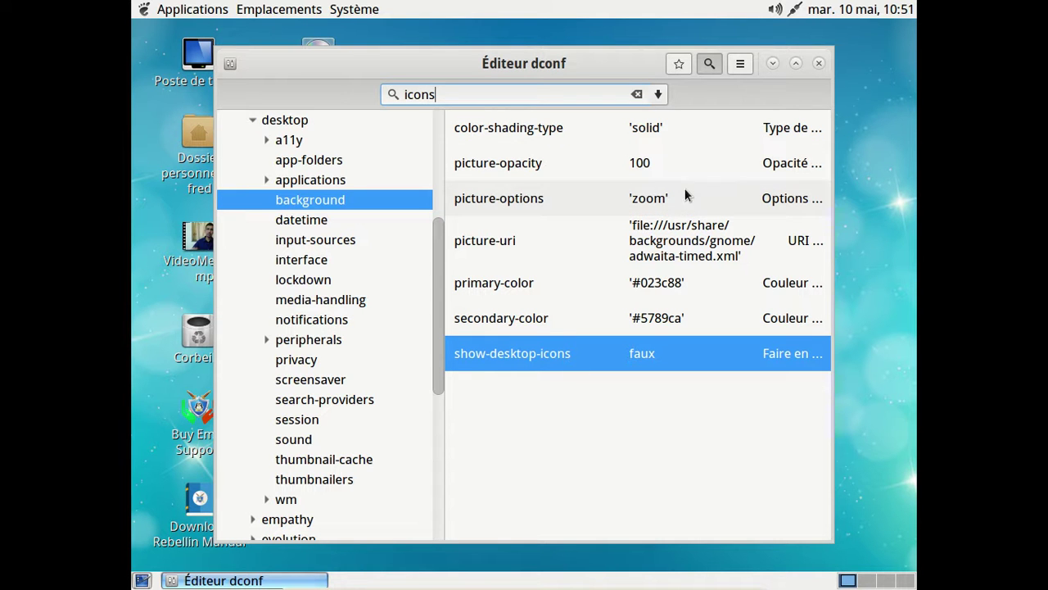
Review the datetime, input-sources and interface keys of the GNOME desktop branch, reading the interface keys through to the end
{"action": "left_click", "coordinate": [310, 219]}
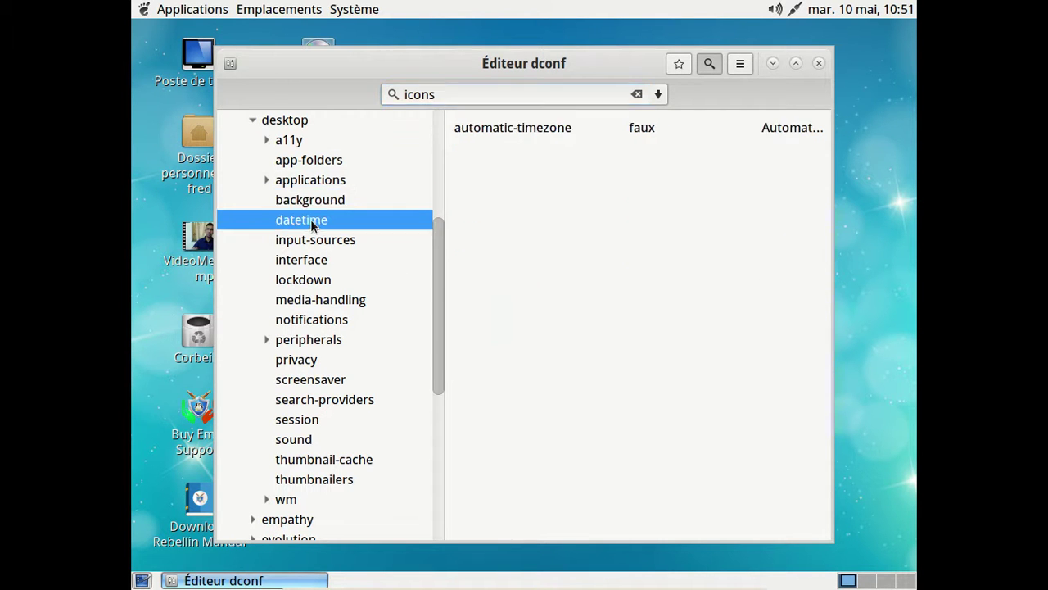
{"action": "left_click", "coordinate": [321, 241]}
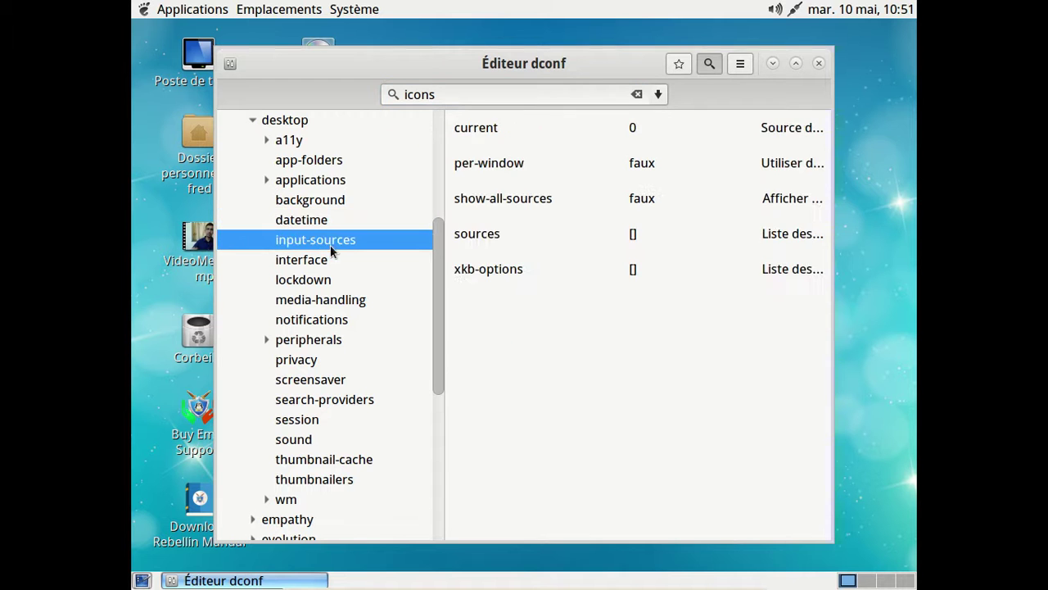
{"action": "left_click", "coordinate": [657, 94]}
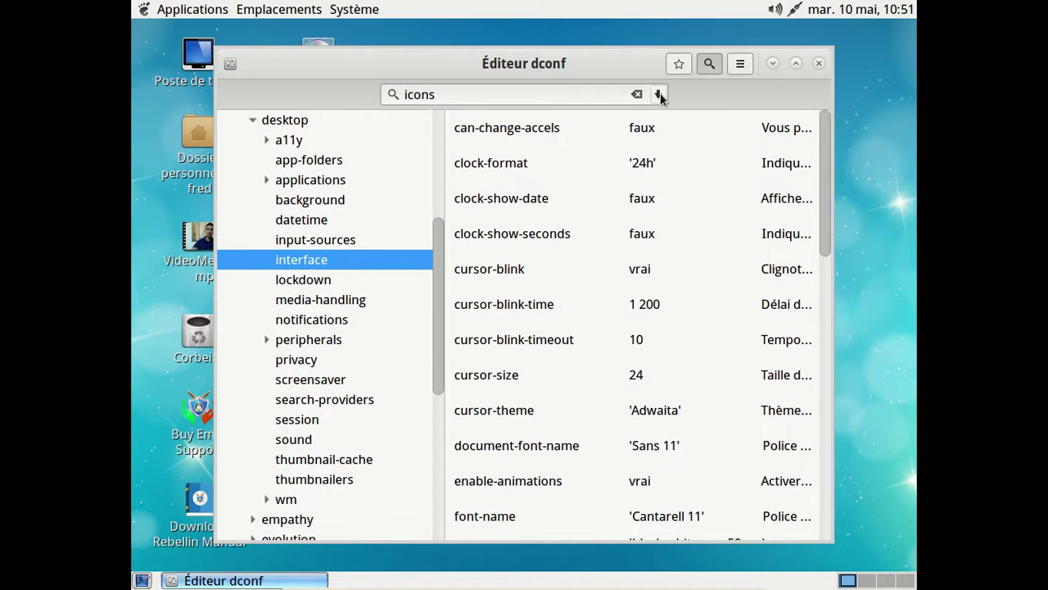
{"action": "scroll", "coordinate": [687, 226], "scroll_direction": "down", "scroll_amount": 2}
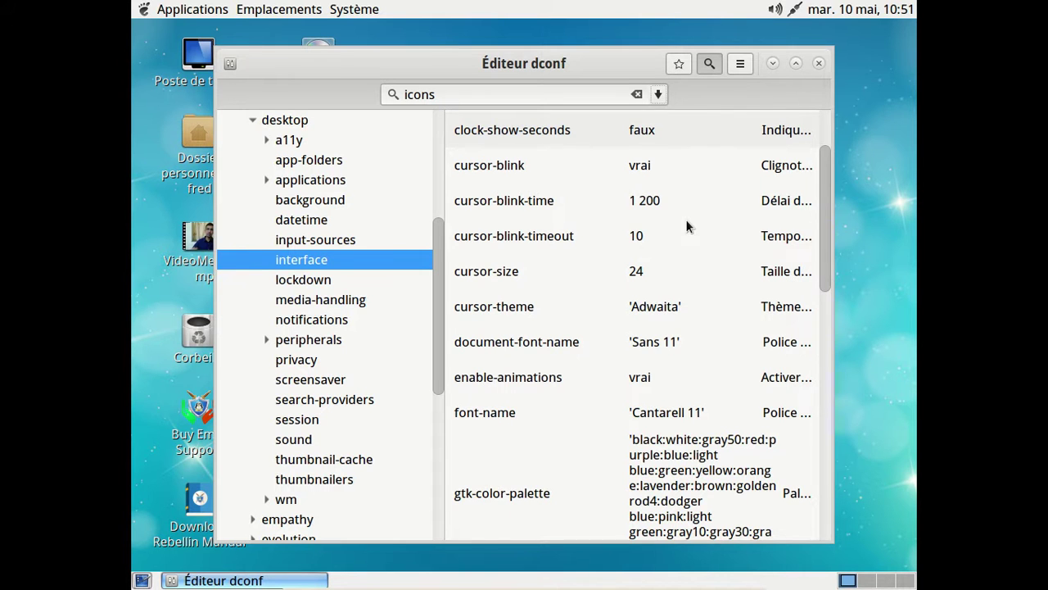
{"action": "scroll", "coordinate": [687, 226], "scroll_direction": "down", "scroll_amount": 10}
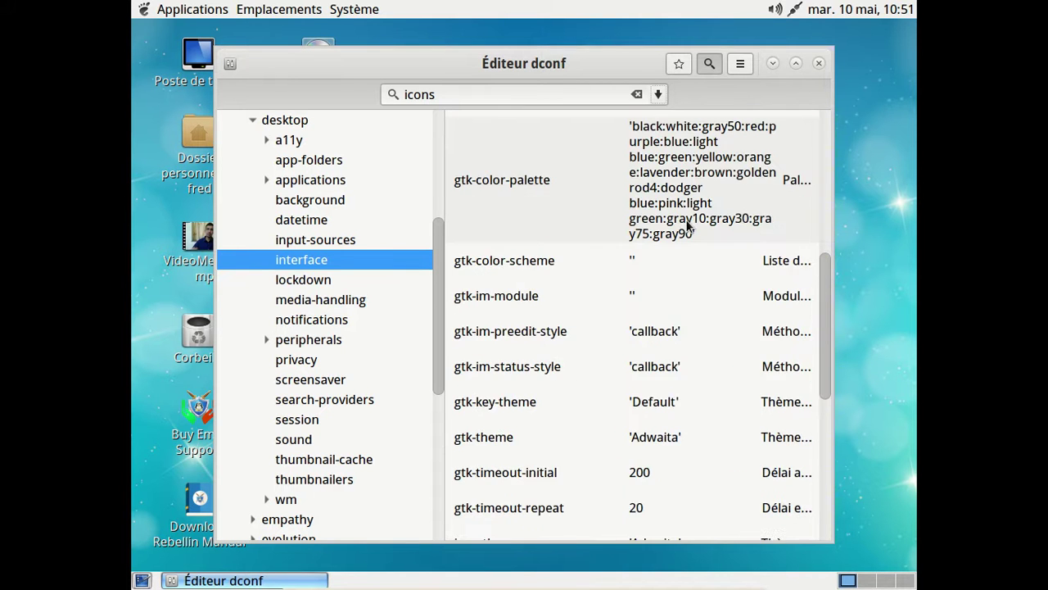
{"action": "scroll", "coordinate": [687, 226], "scroll_direction": "down", "scroll_amount": 5}
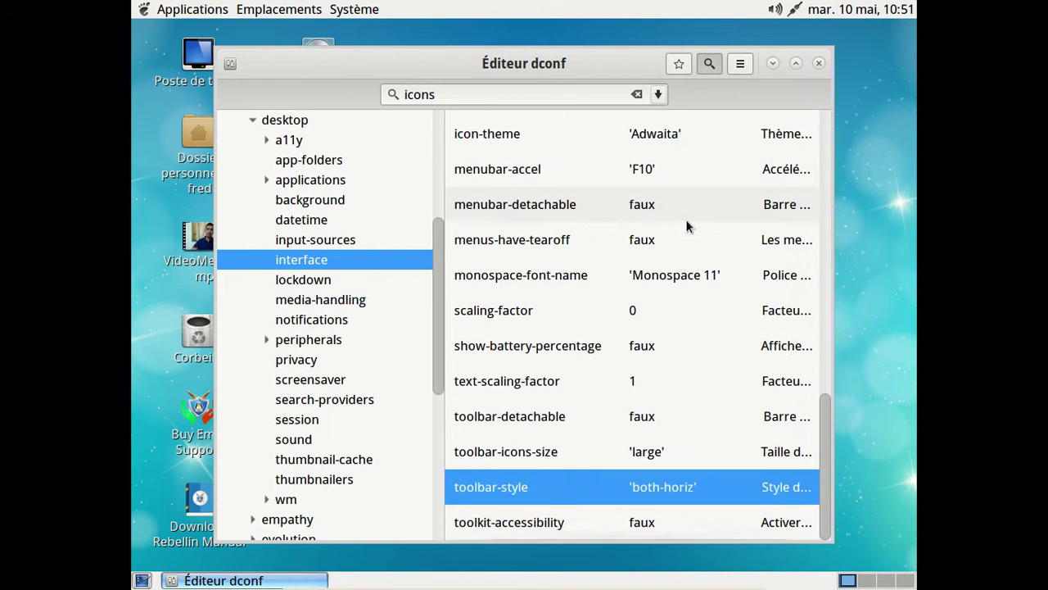
Replace the search term with "icon" and go through the following matches up to the liferea keys
{"action": "left_click", "coordinate": [637, 94]}
{"action": "left_click", "coordinate": [494, 96]}
{"action": "type", "text": "ico"}
{"action": "key", "text": "Return"}
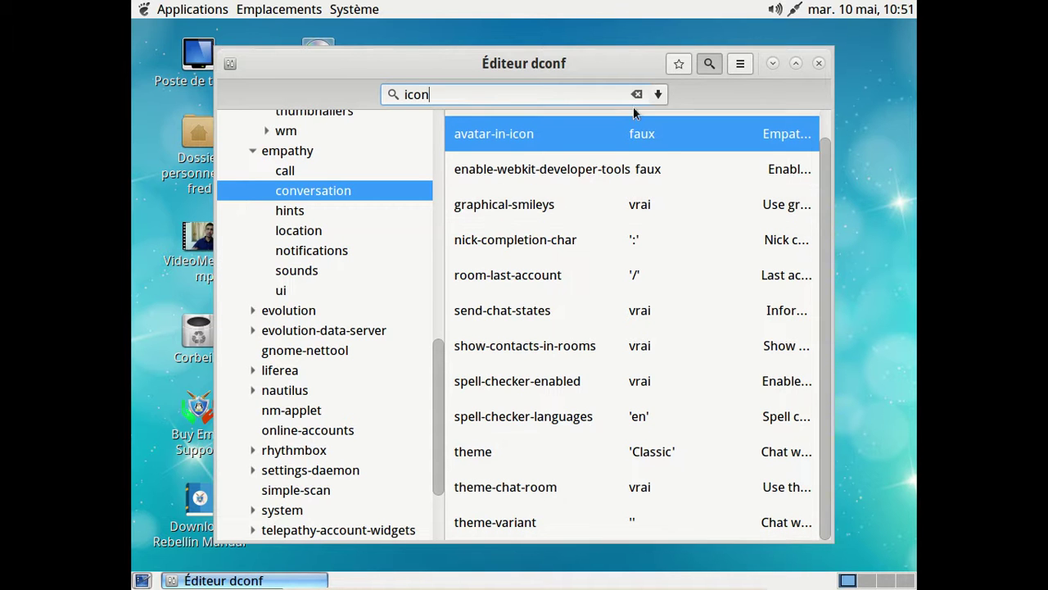
{"action": "left_click", "coordinate": [659, 95]}
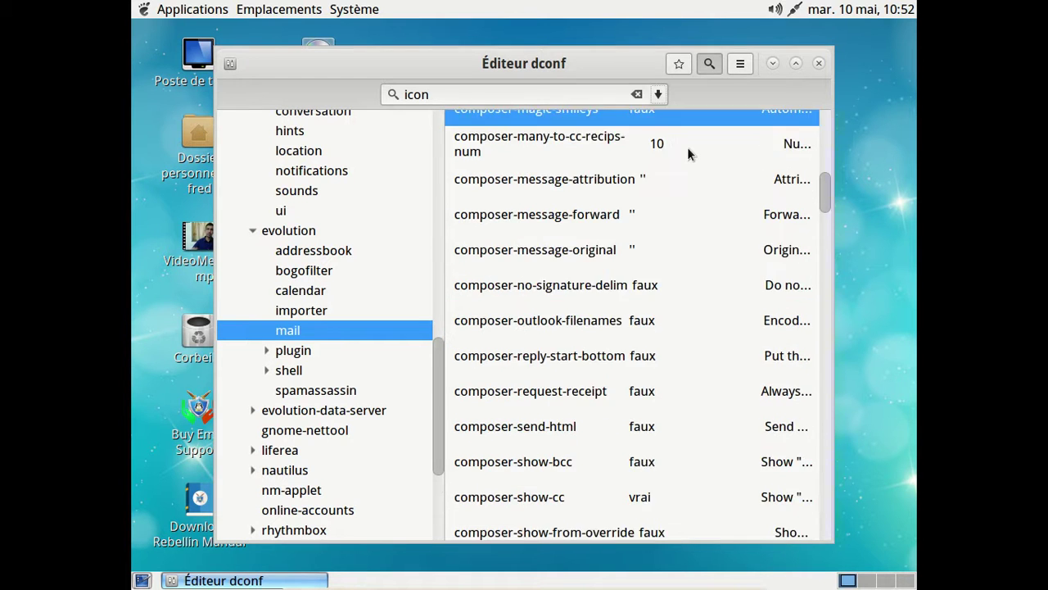
{"action": "scroll", "coordinate": [687, 154], "scroll_direction": "down", "scroll_amount": 9}
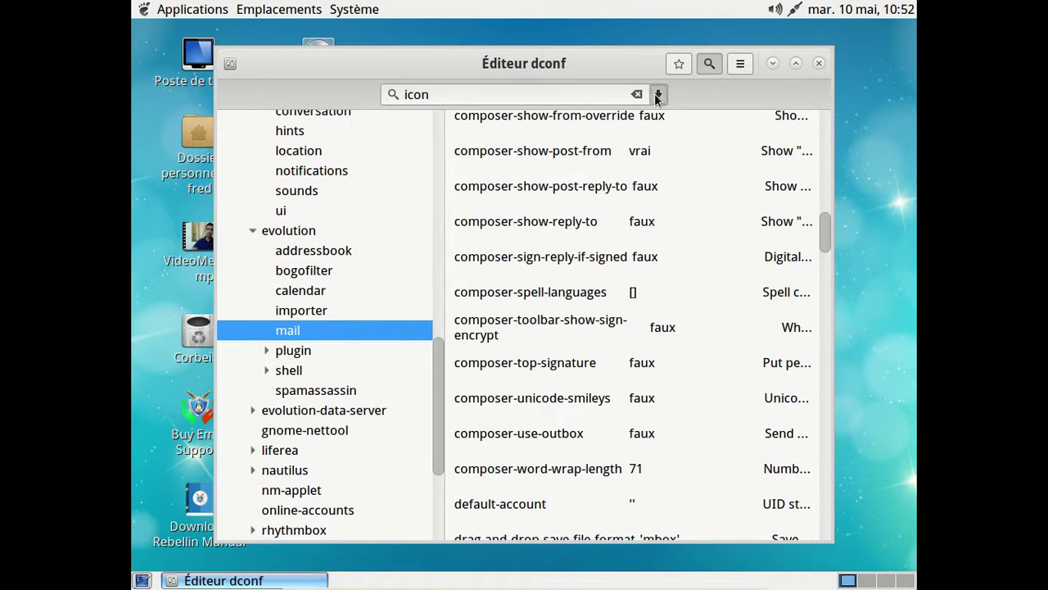
{"action": "left_click", "coordinate": [658, 95]}
{"action": "left_click", "coordinate": [658, 95]}
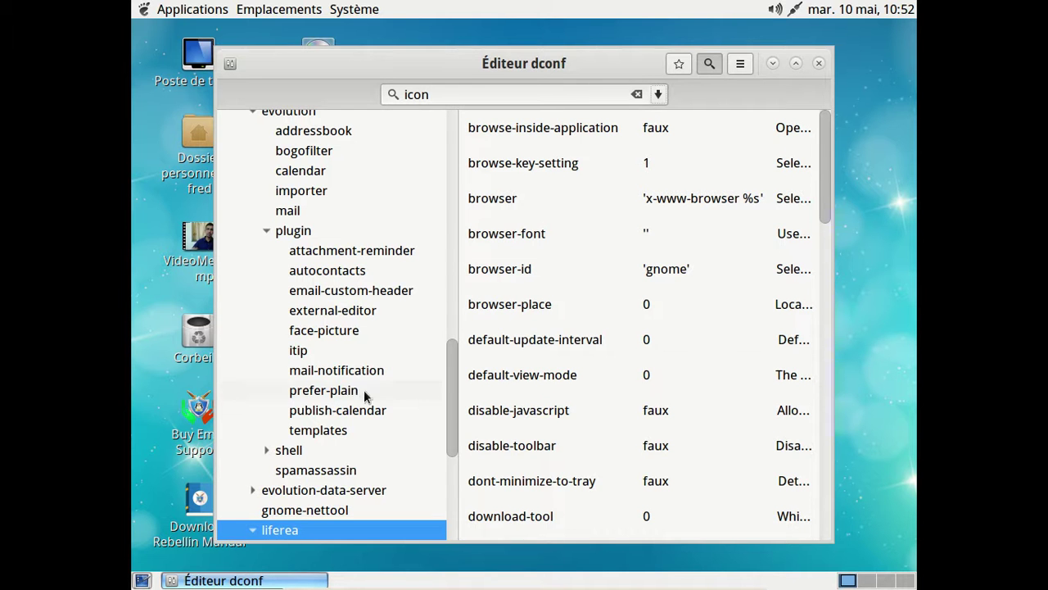
Collapse the gnome branch under org and expand mate down to its desktop branch
{"action": "left_click_drag", "start_coordinate": [451, 391], "coordinate": [442, 115]}
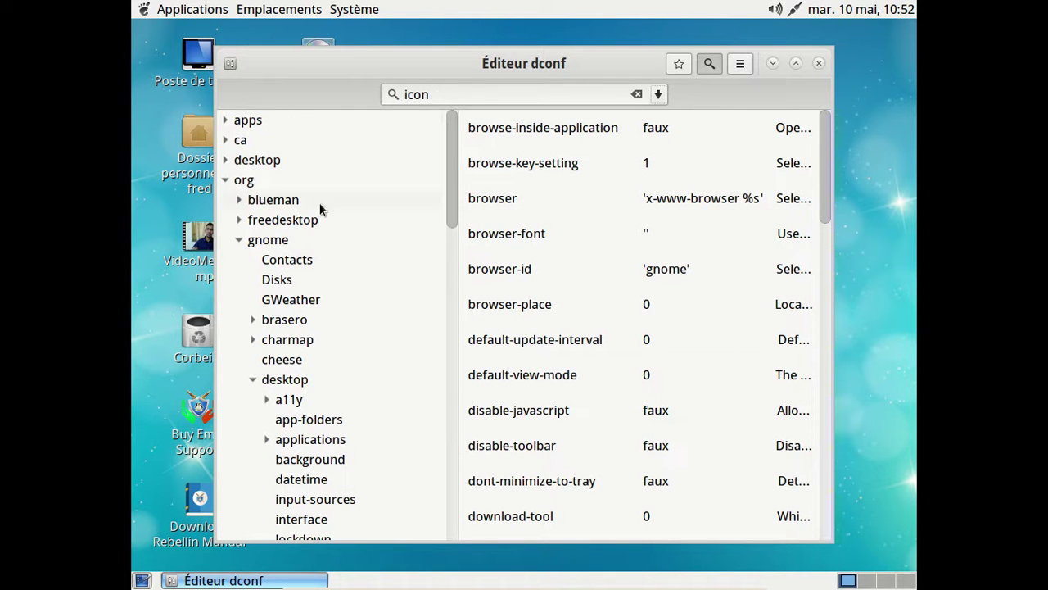
{"action": "left_click", "coordinate": [239, 239]}
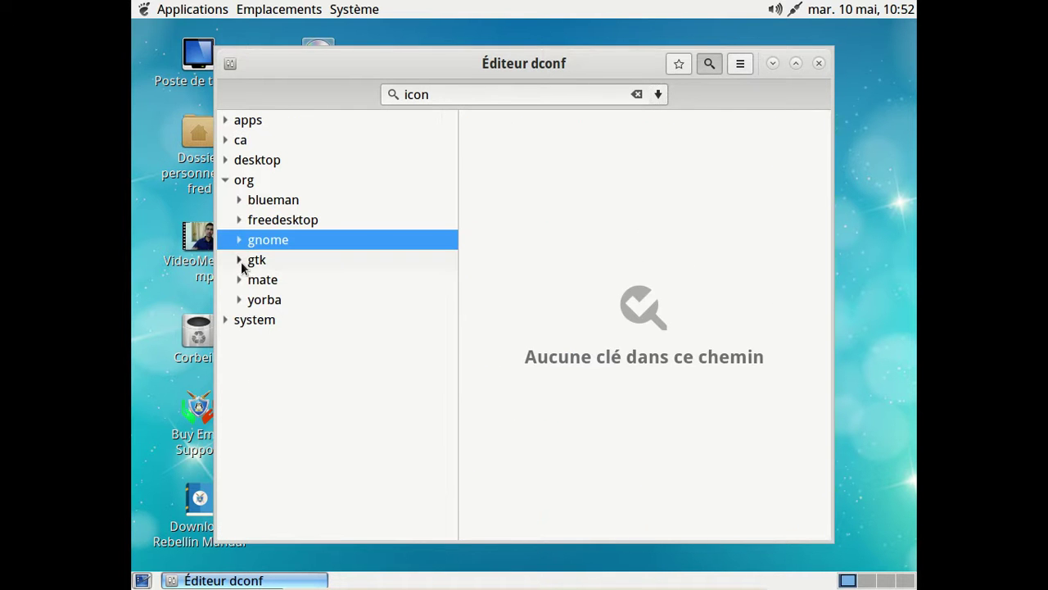
{"action": "left_click", "coordinate": [240, 279]}
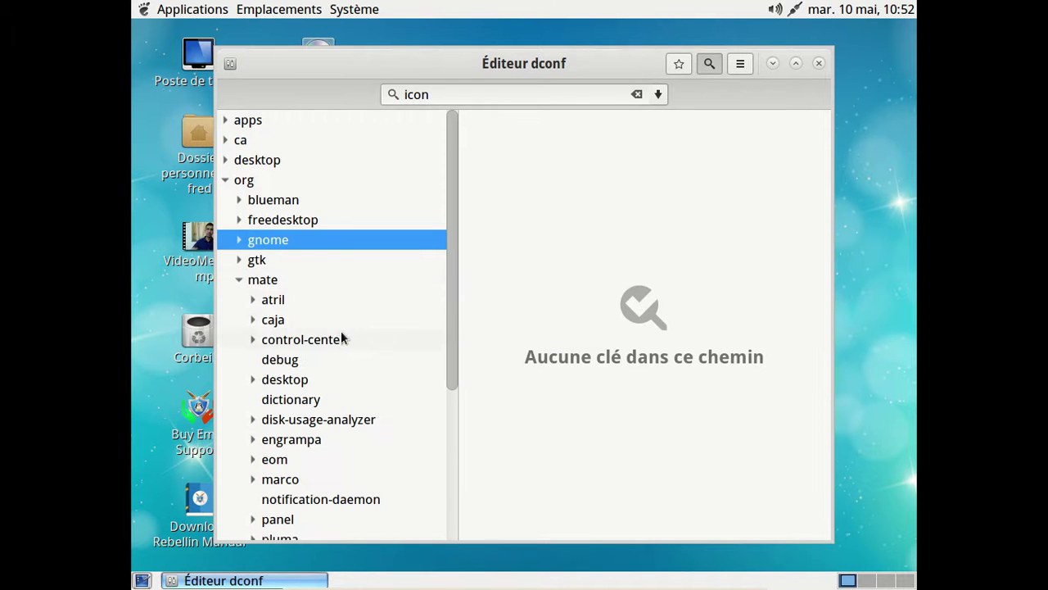
{"action": "scroll", "coordinate": [342, 337], "scroll_direction": "down", "scroll_amount": 2}
{"action": "left_click", "coordinate": [303, 276]}
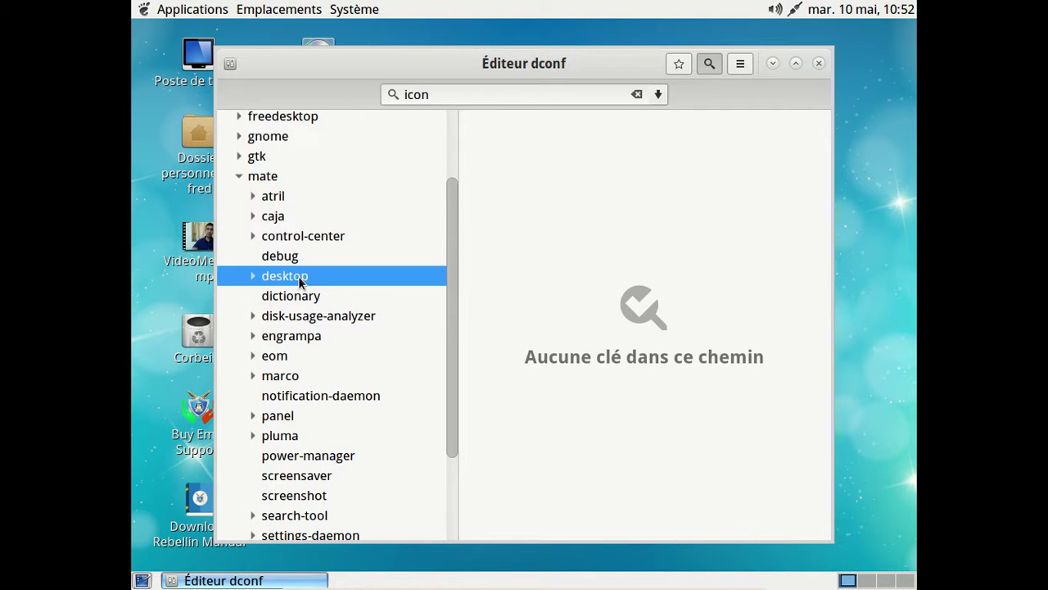
{"action": "left_click", "coordinate": [254, 278]}
Review the background, file-views, font-rendering, interface and lockdown keys of the MATE desktop branch
{"action": "left_click", "coordinate": [331, 339]}
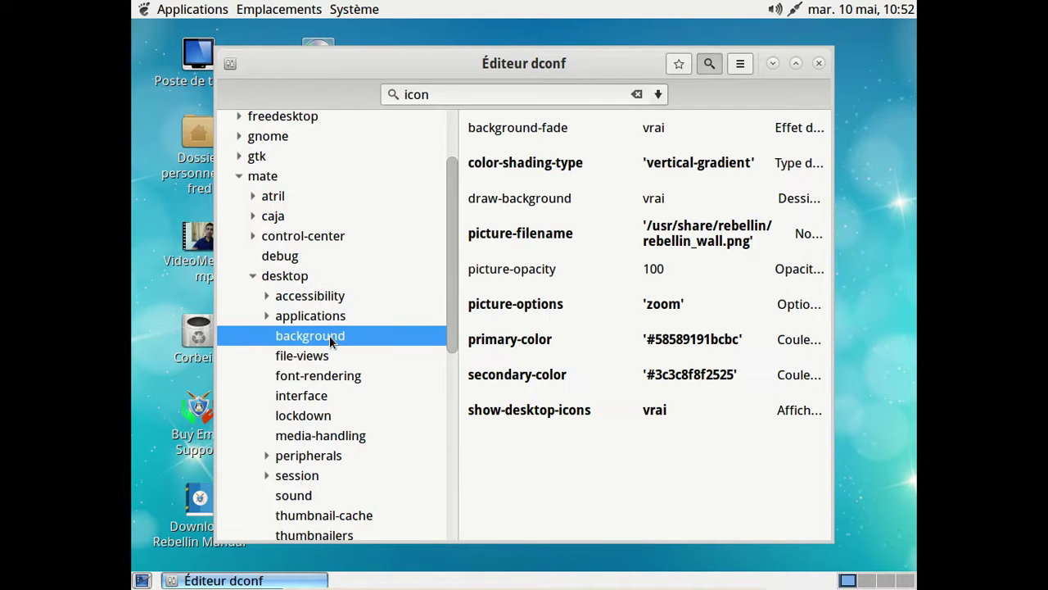
{"action": "left_click", "coordinate": [324, 357]}
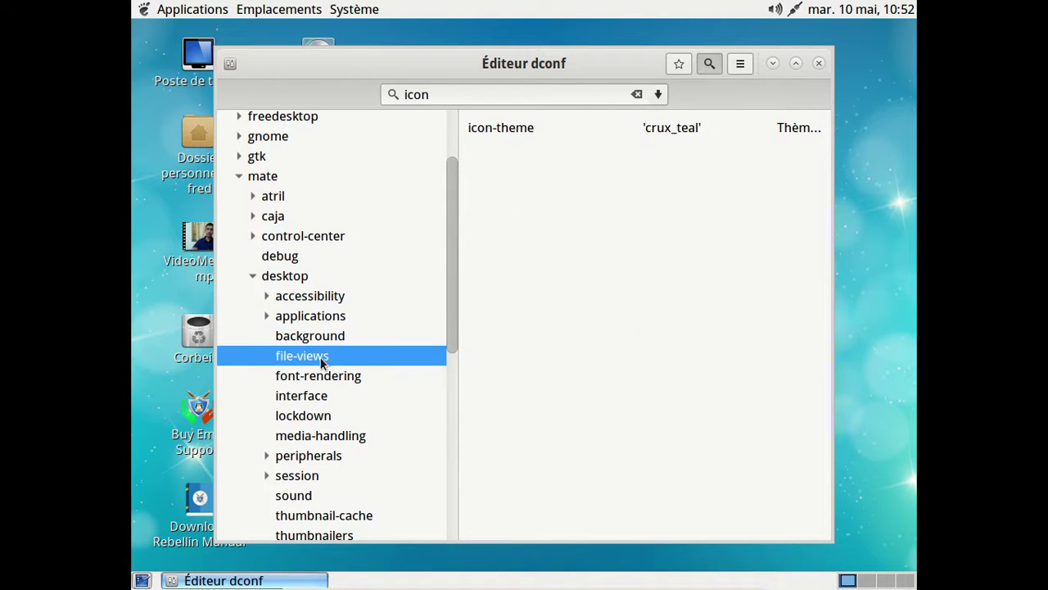
{"action": "left_click", "coordinate": [319, 378]}
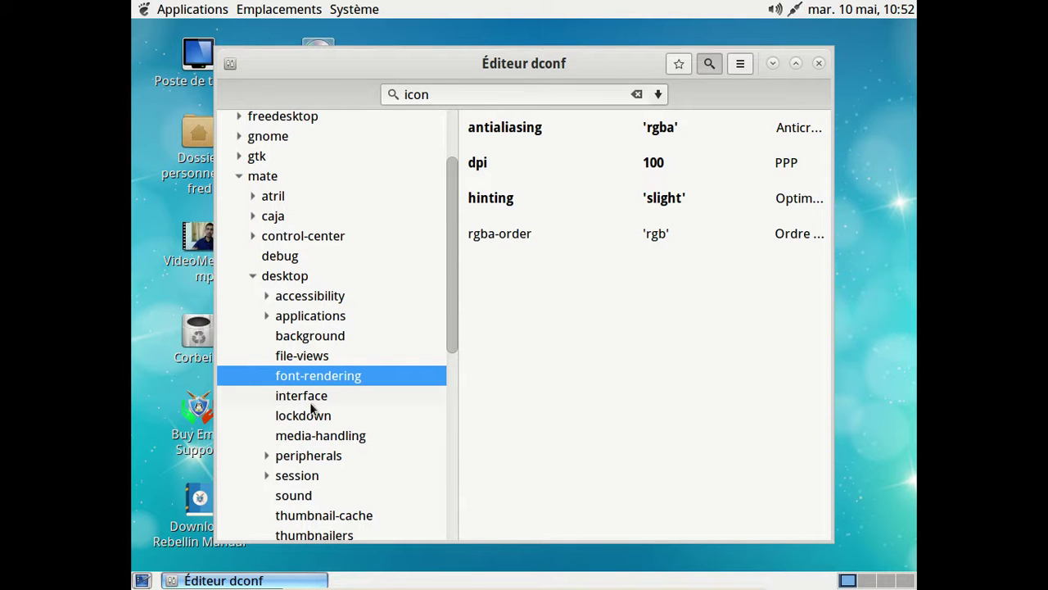
{"action": "left_click", "coordinate": [310, 401]}
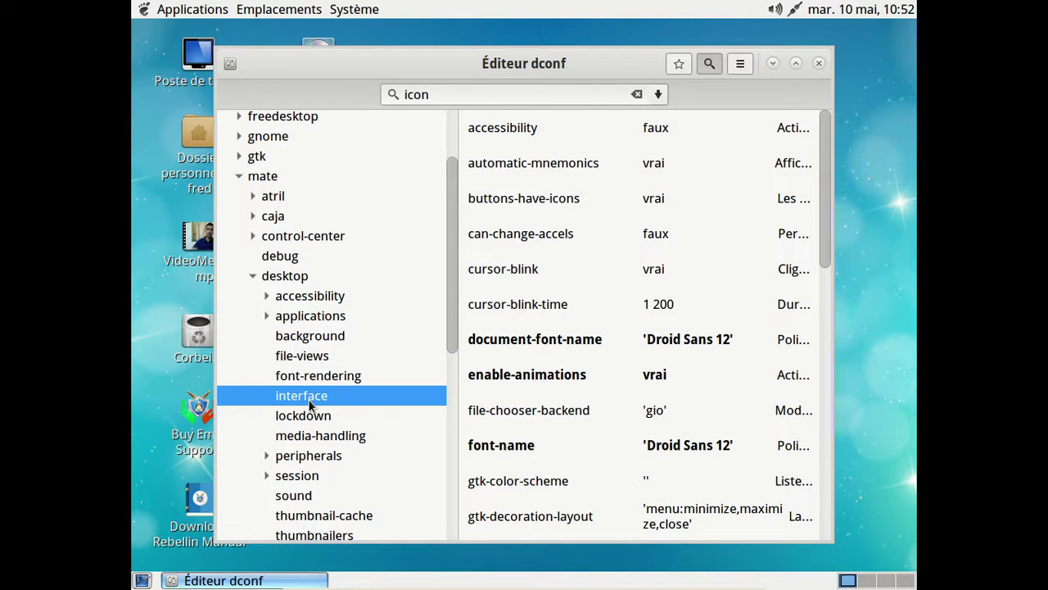
{"action": "left_click", "coordinate": [307, 419]}
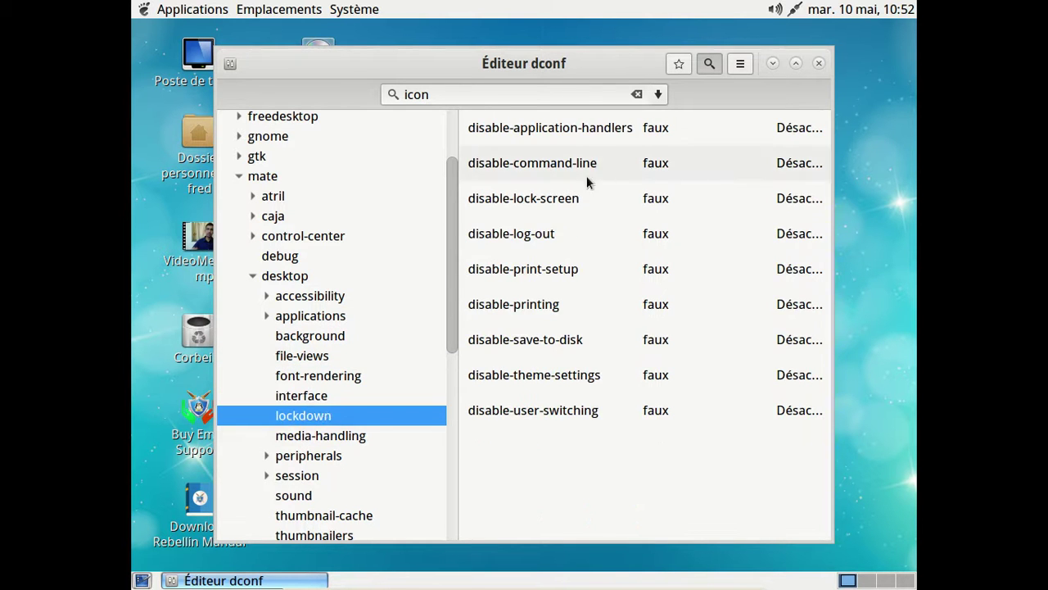
Go through the next "icon" matches from the engrampa listing keys to the power-manager keys
{"action": "left_click", "coordinate": [659, 95]}
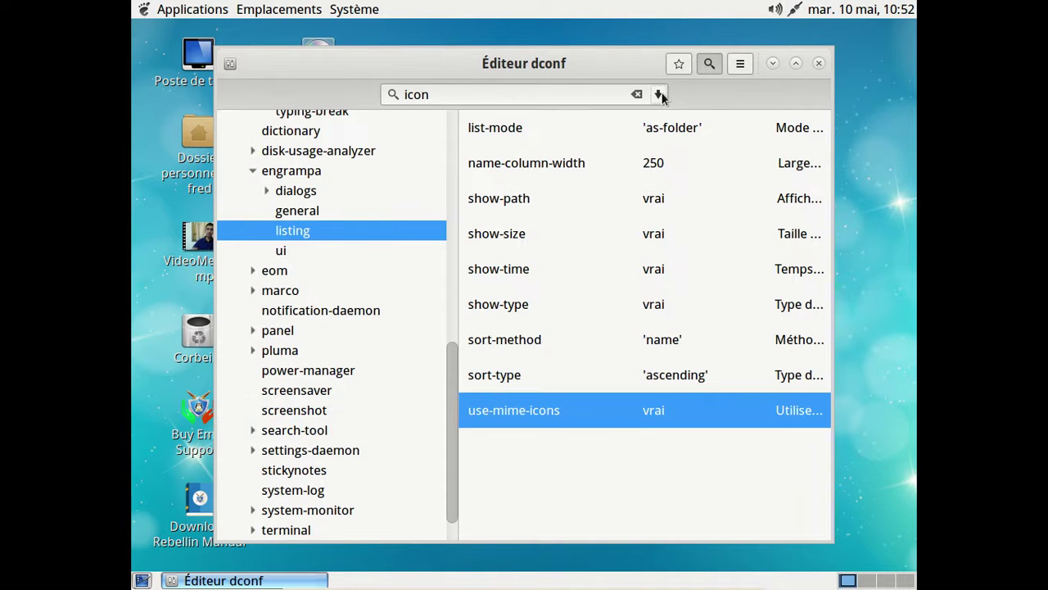
{"action": "left_click", "coordinate": [659, 95]}
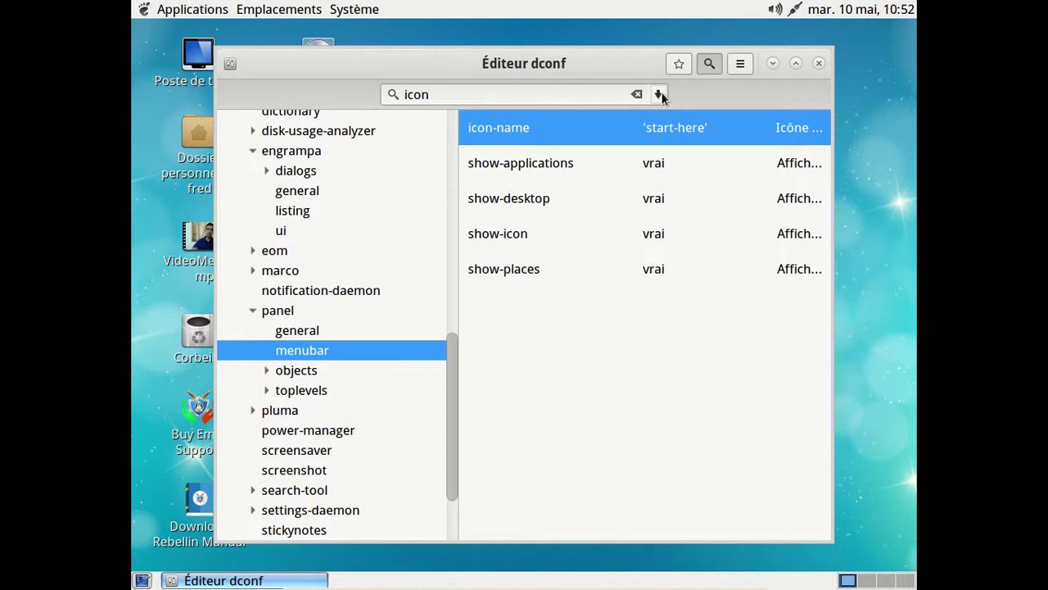
{"action": "left_click", "coordinate": [659, 95]}
{"action": "left_click", "coordinate": [659, 95]}
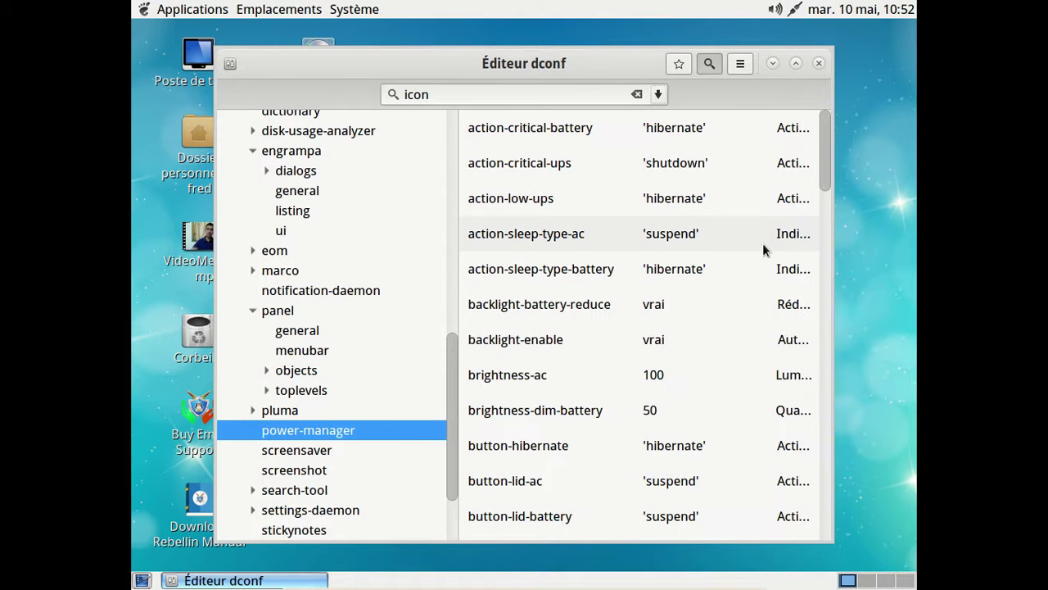
{"action": "scroll", "coordinate": [395, 286], "scroll_direction": "down", "scroll_amount": 3}
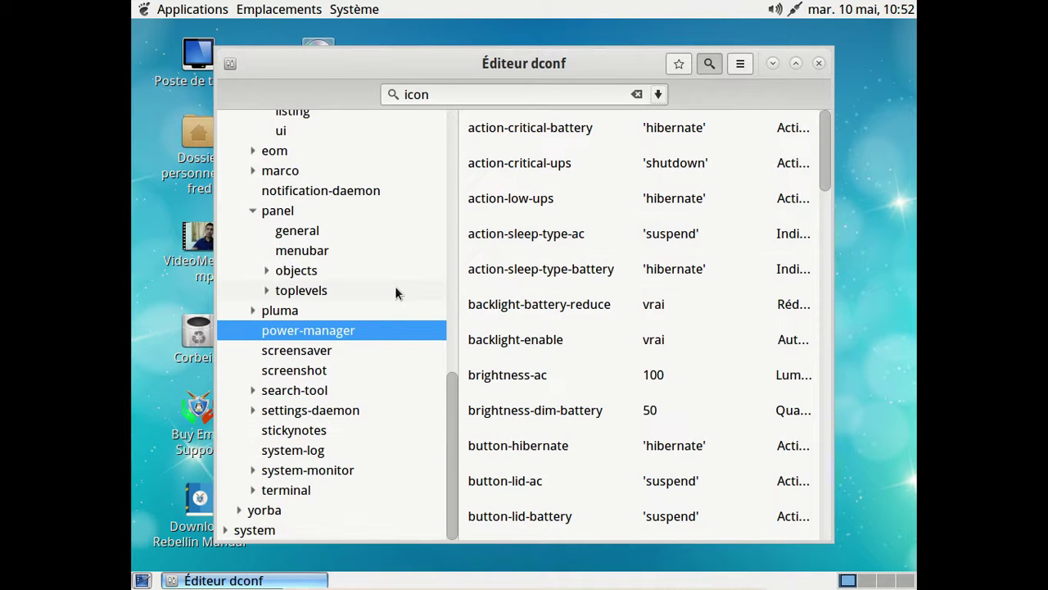
Collapse the MATE desktop branch, expand caja and review its icon-view, extensions, desktop and compact-view keys
{"action": "scroll", "coordinate": [395, 286], "scroll_direction": "up", "scroll_amount": 3}
{"action": "scroll", "coordinate": [397, 289], "scroll_direction": "up", "scroll_amount": 5}
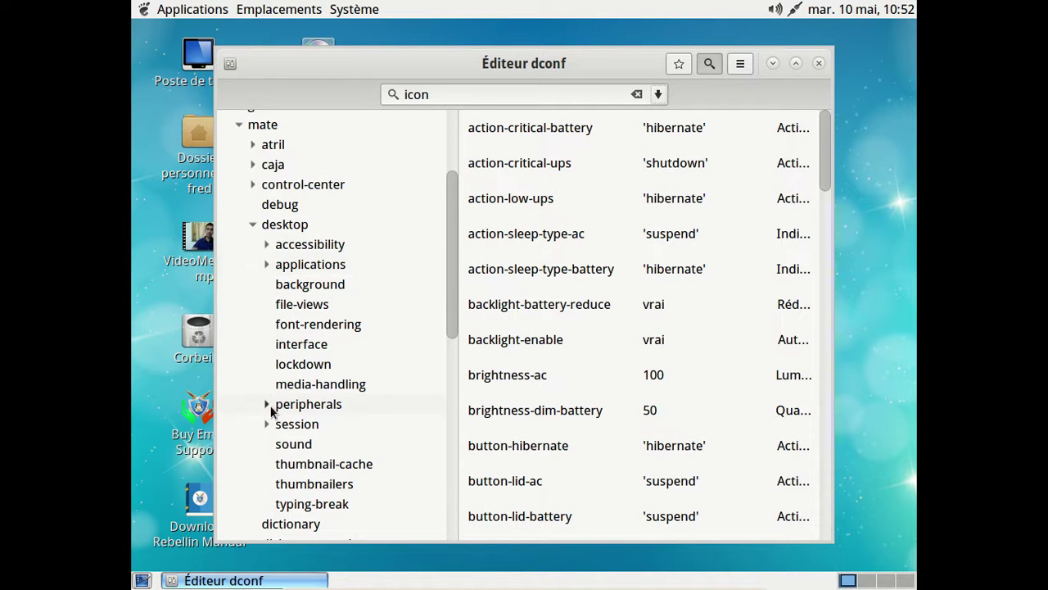
{"action": "left_click", "coordinate": [253, 225]}
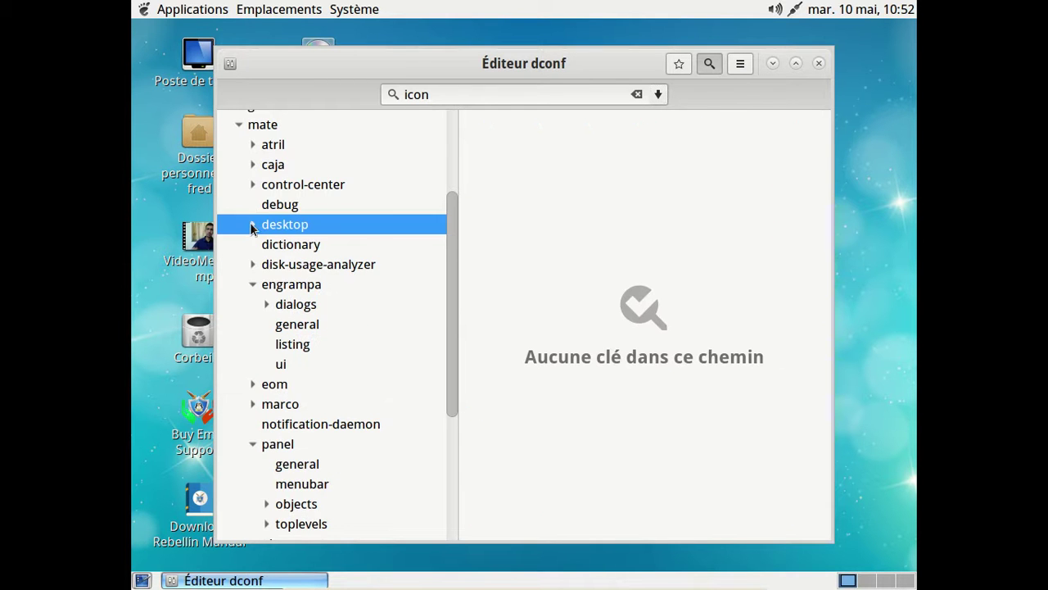
{"action": "left_click", "coordinate": [253, 164]}
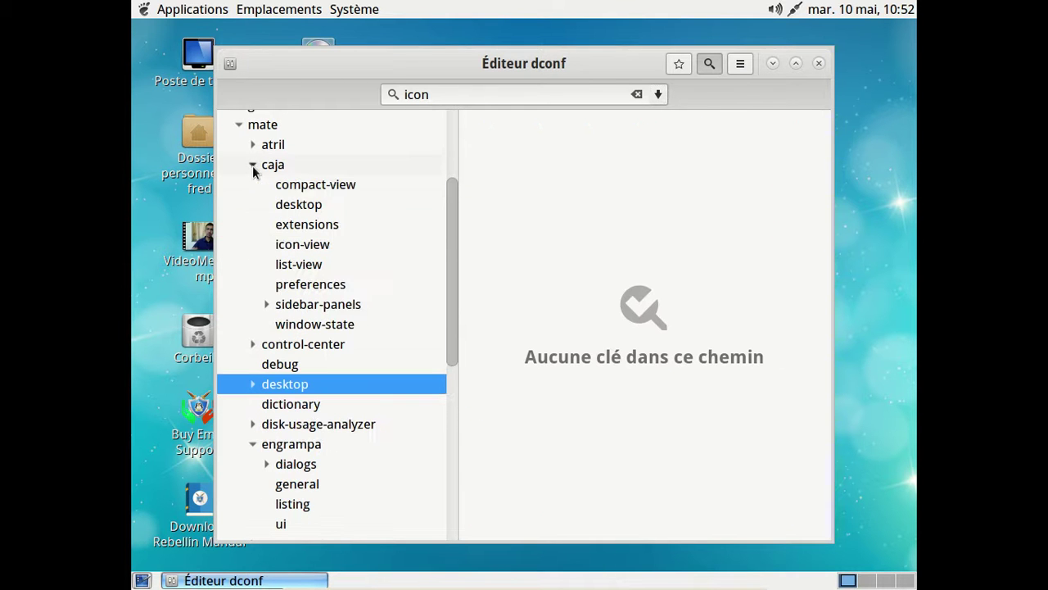
{"action": "left_click", "coordinate": [326, 248]}
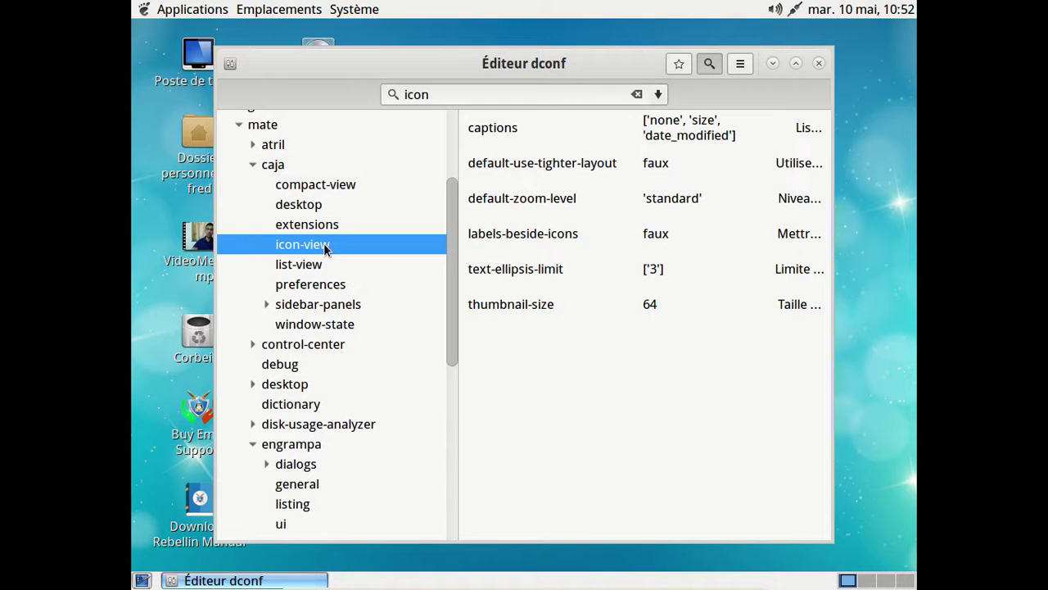
{"action": "left_click", "coordinate": [311, 225]}
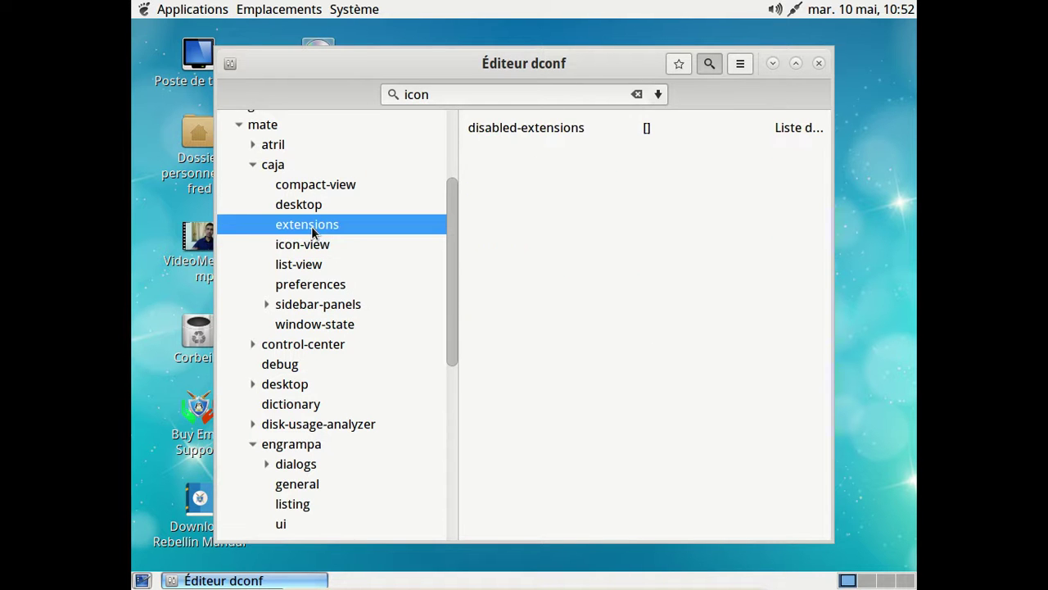
{"action": "left_click", "coordinate": [300, 206]}
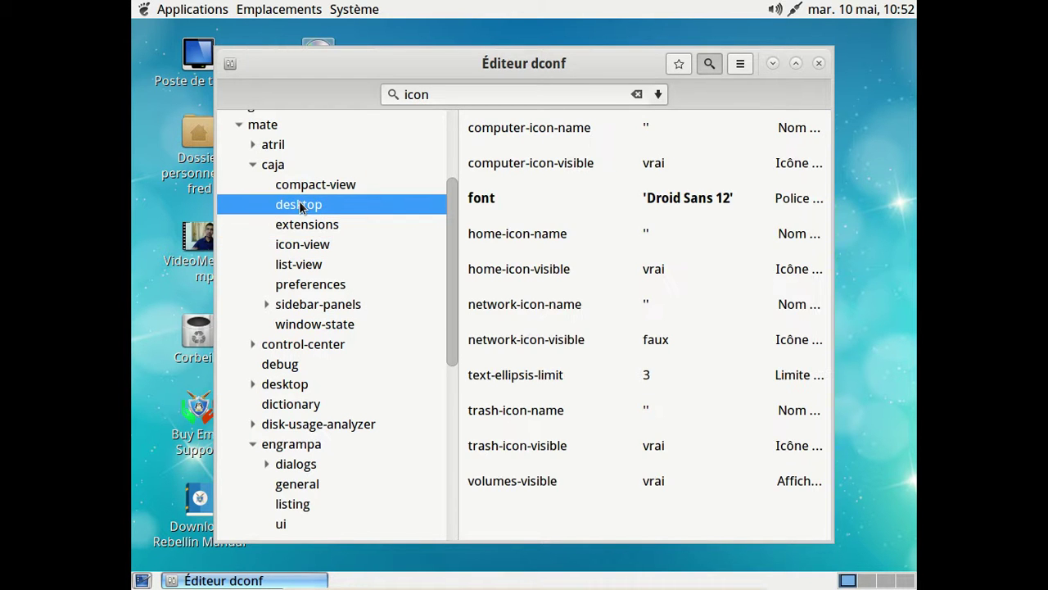
{"action": "left_click", "coordinate": [299, 186]}
Open the home folder from the desktop, look through its view and edit commands, and open the file manager preferences
{"action": "double_click", "coordinate": [187, 128]}
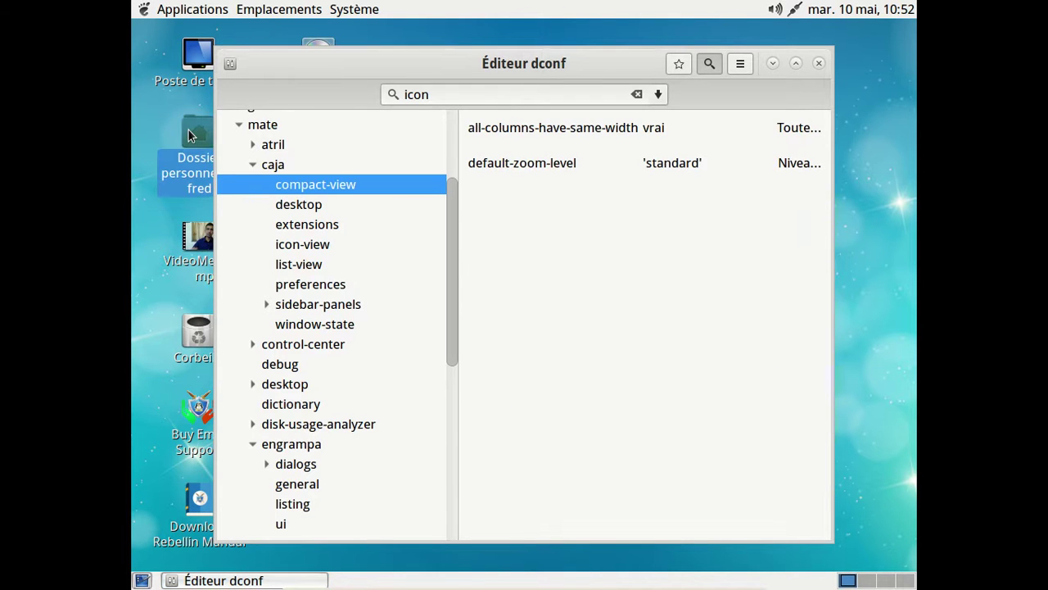
{"action": "left_click", "coordinate": [346, 100]}
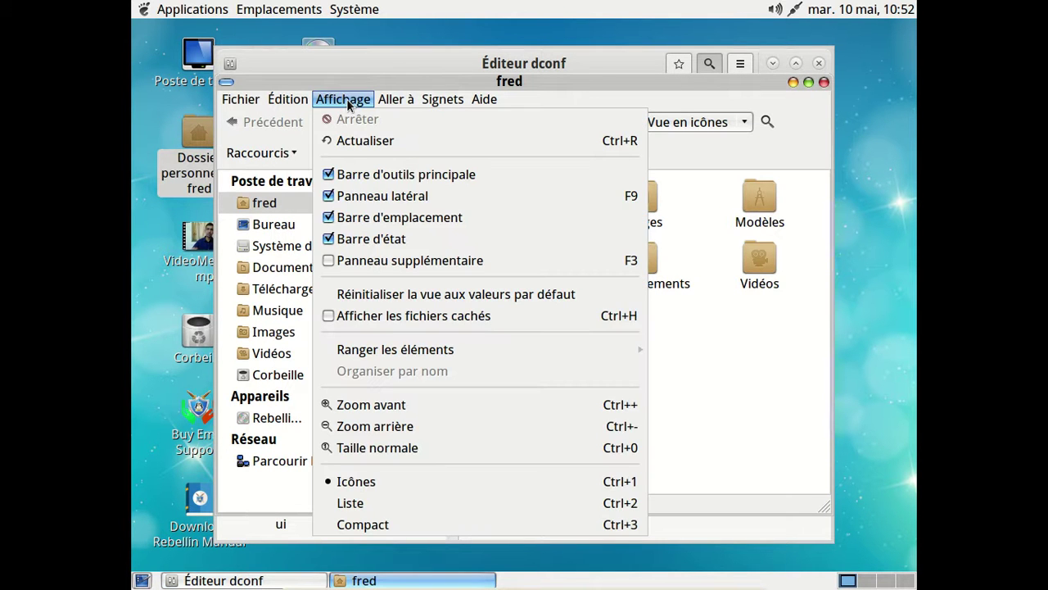
{"action": "mouse_move", "coordinate": [288, 99]}
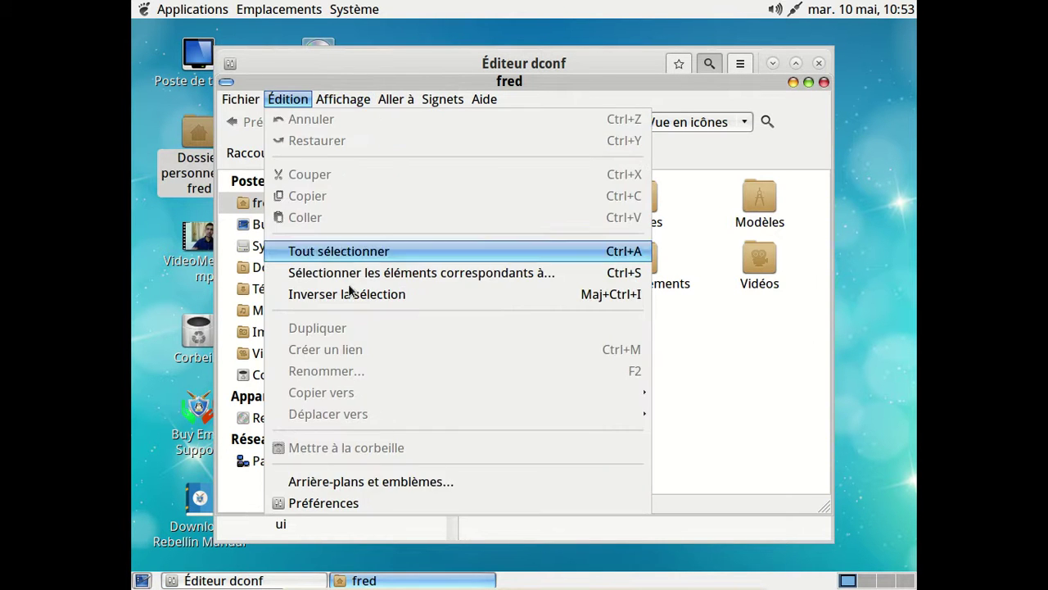
{"action": "left_click", "coordinate": [370, 503]}
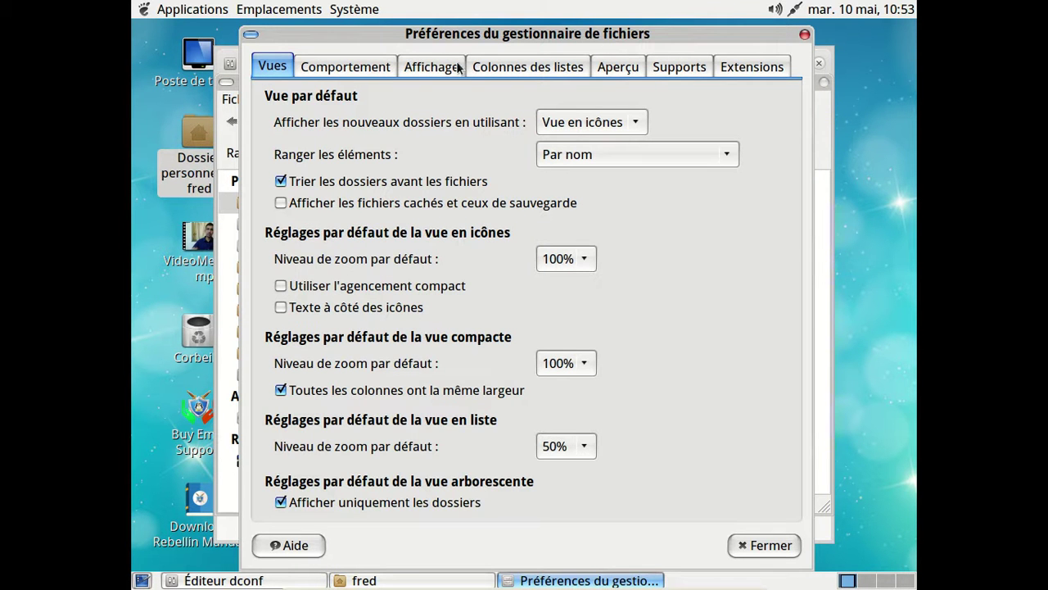
Review the display and behaviour settings in the file manager preferences
{"action": "left_click", "coordinate": [390, 70]}
{"action": "left_click", "coordinate": [420, 72]}
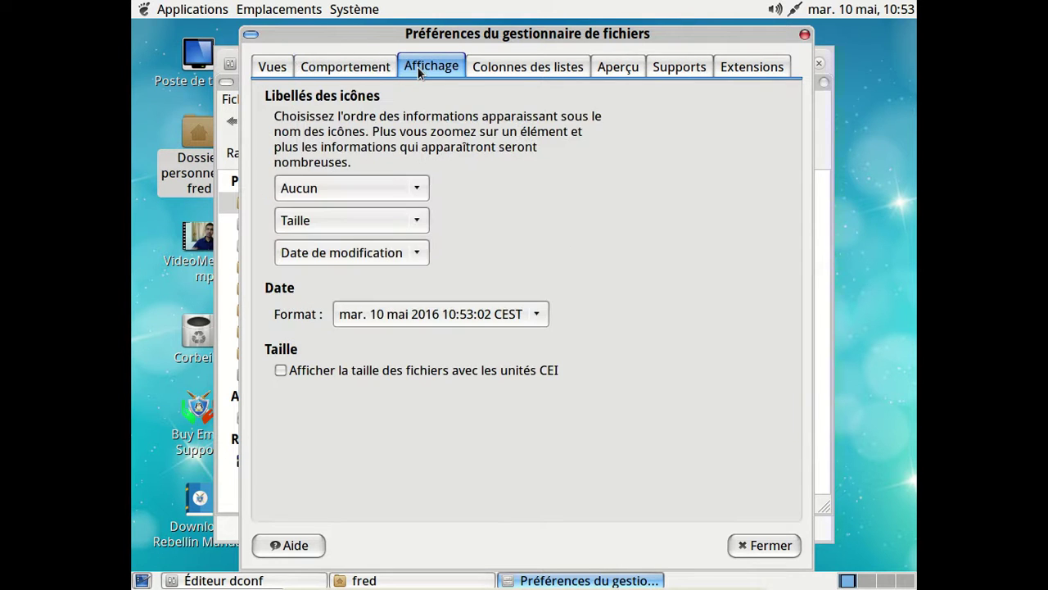
{"action": "left_click", "coordinate": [369, 73]}
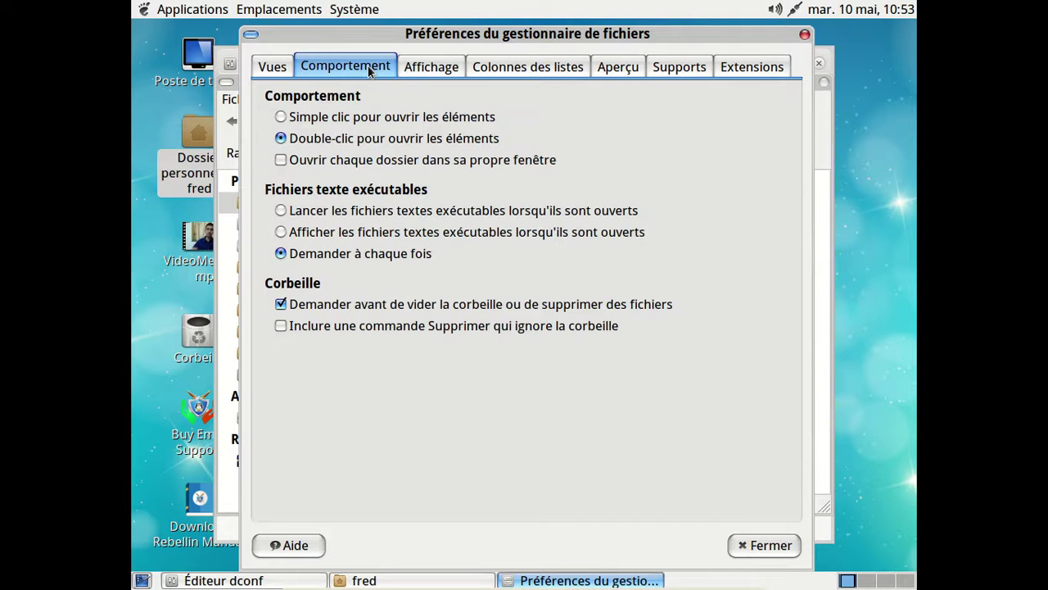
Review the preview, list-column, display, view, media and behaviour settings in the file manager preferences, closing them and the home folder when done
{"action": "left_click", "coordinate": [625, 70]}
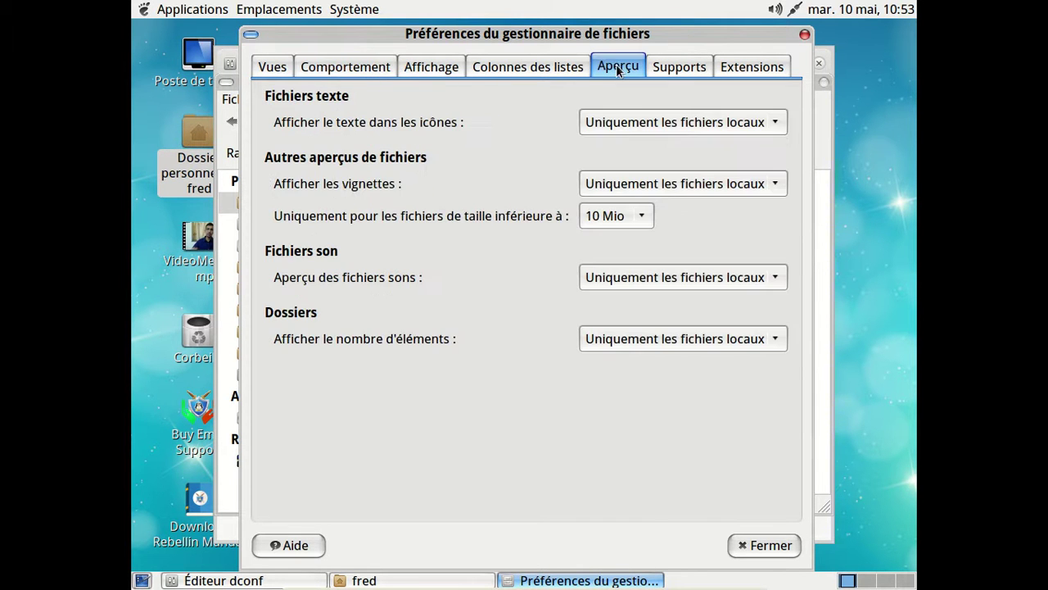
{"action": "left_click", "coordinate": [563, 71]}
{"action": "left_click", "coordinate": [456, 70]}
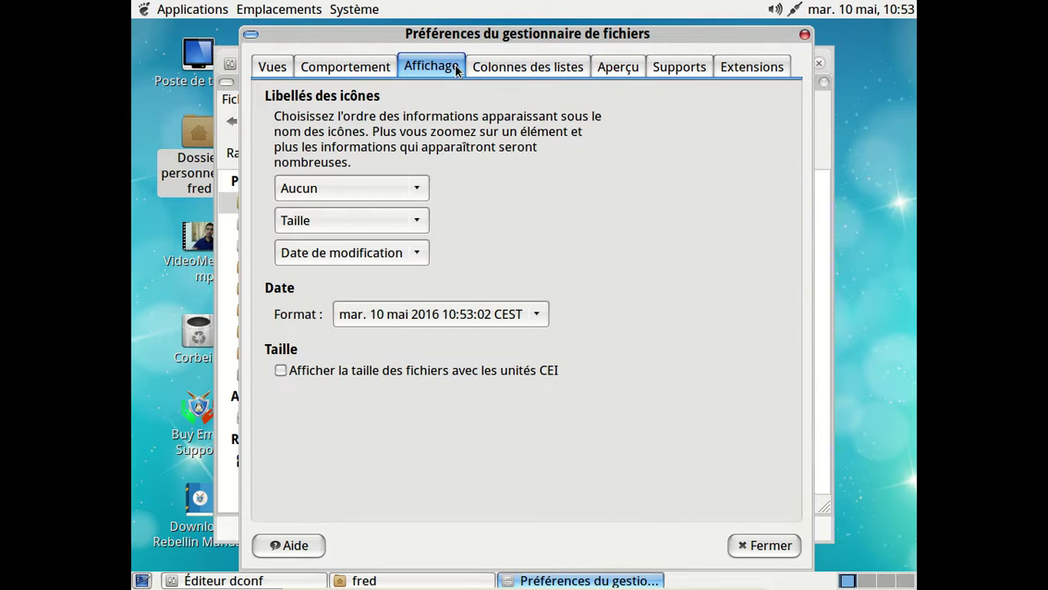
{"action": "left_click", "coordinate": [275, 70]}
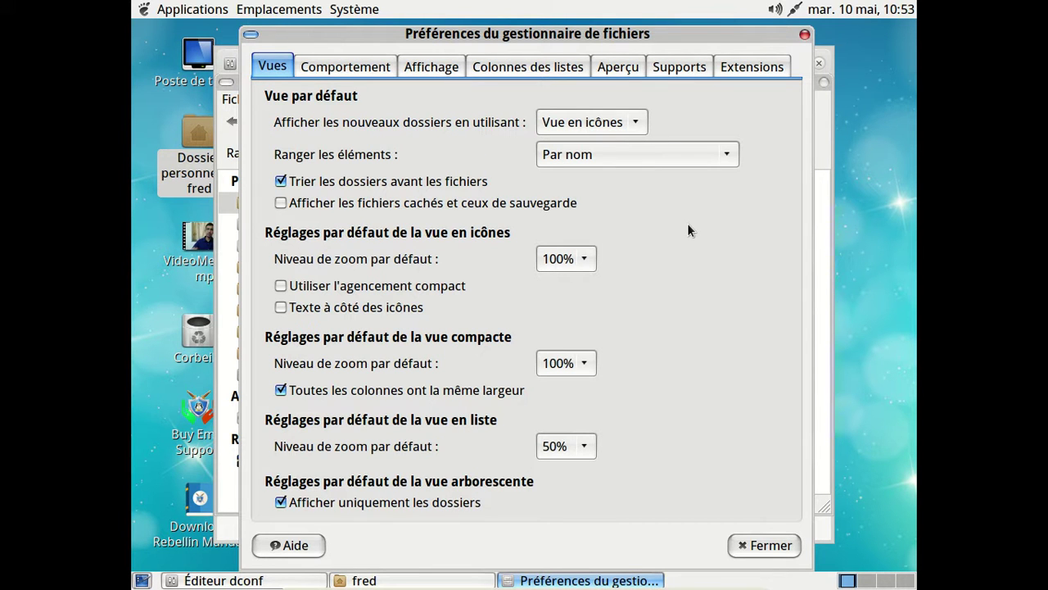
{"action": "left_click", "coordinate": [726, 69]}
{"action": "left_click", "coordinate": [682, 72]}
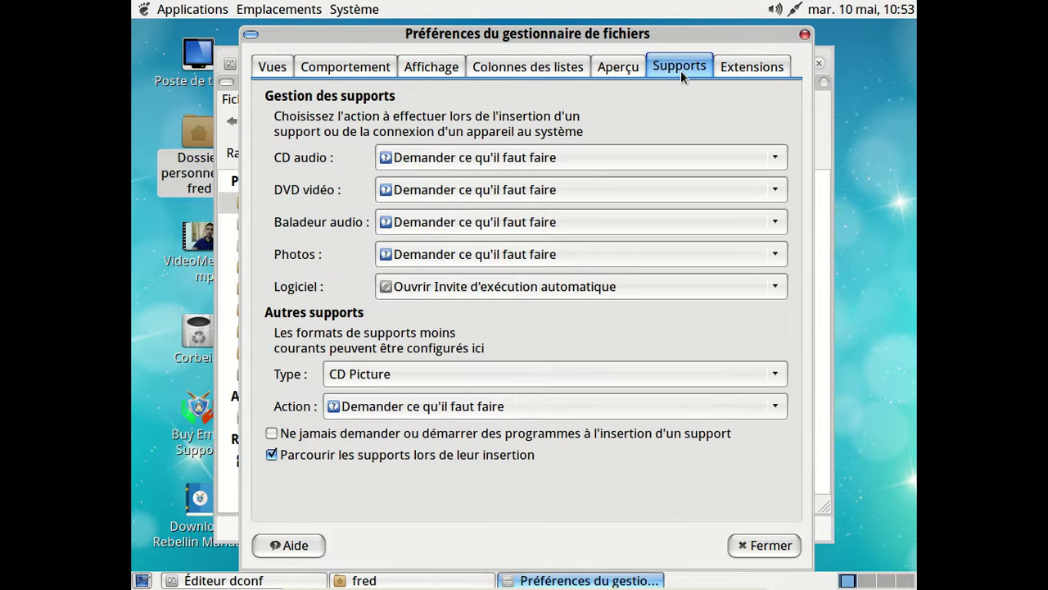
{"action": "left_click", "coordinate": [624, 70]}
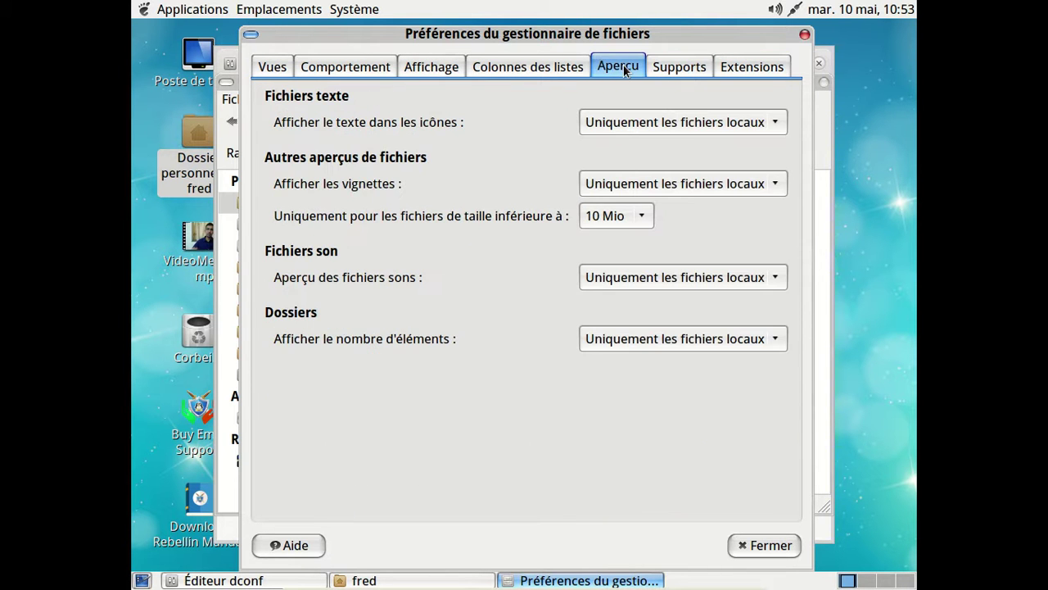
{"action": "left_click", "coordinate": [562, 70]}
{"action": "left_click", "coordinate": [423, 69]}
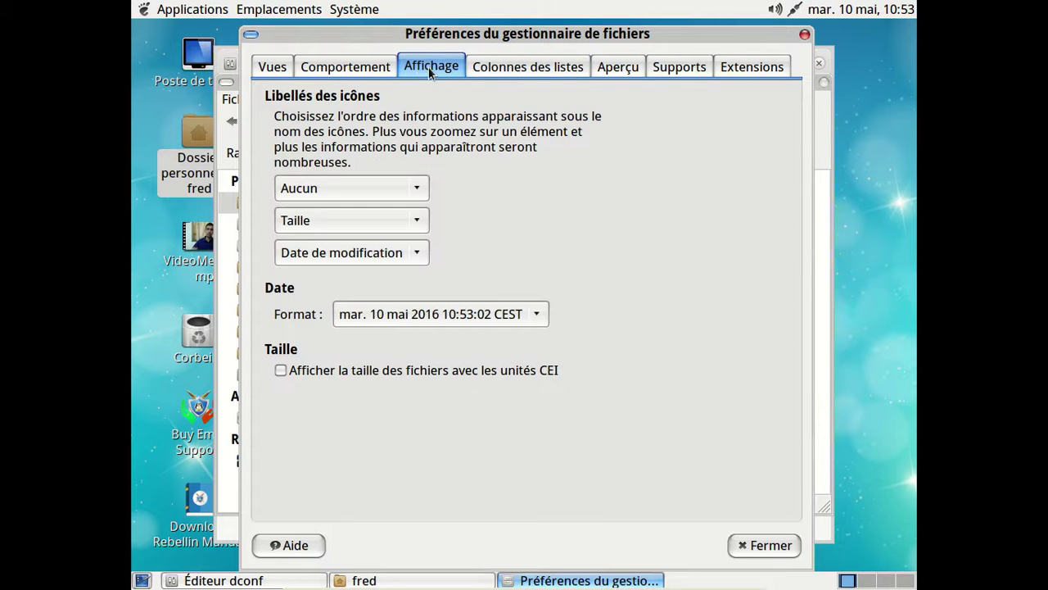
{"action": "left_click", "coordinate": [356, 71]}
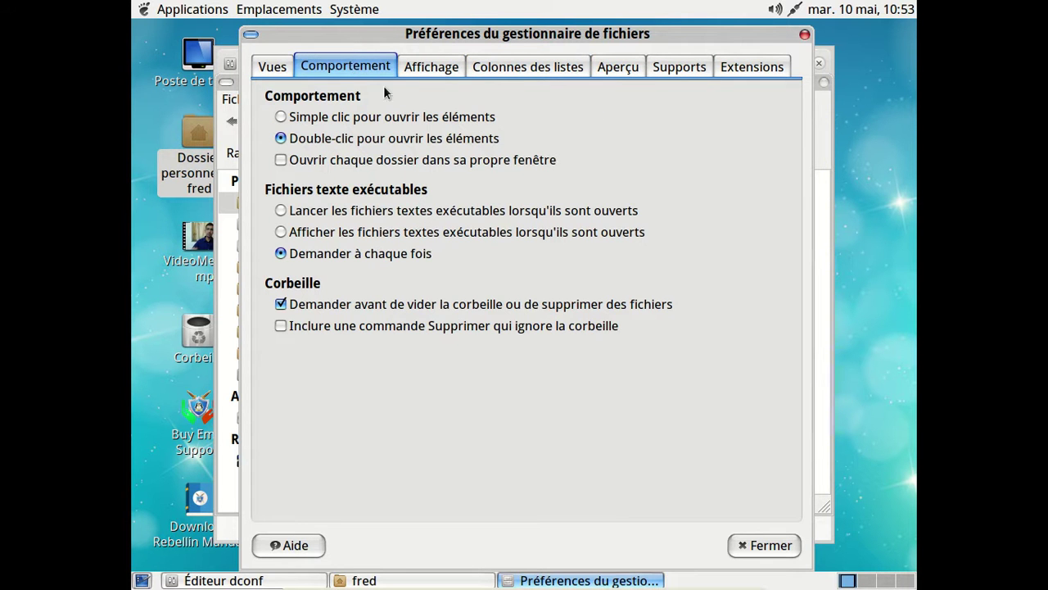
{"action": "left_click", "coordinate": [805, 35]}
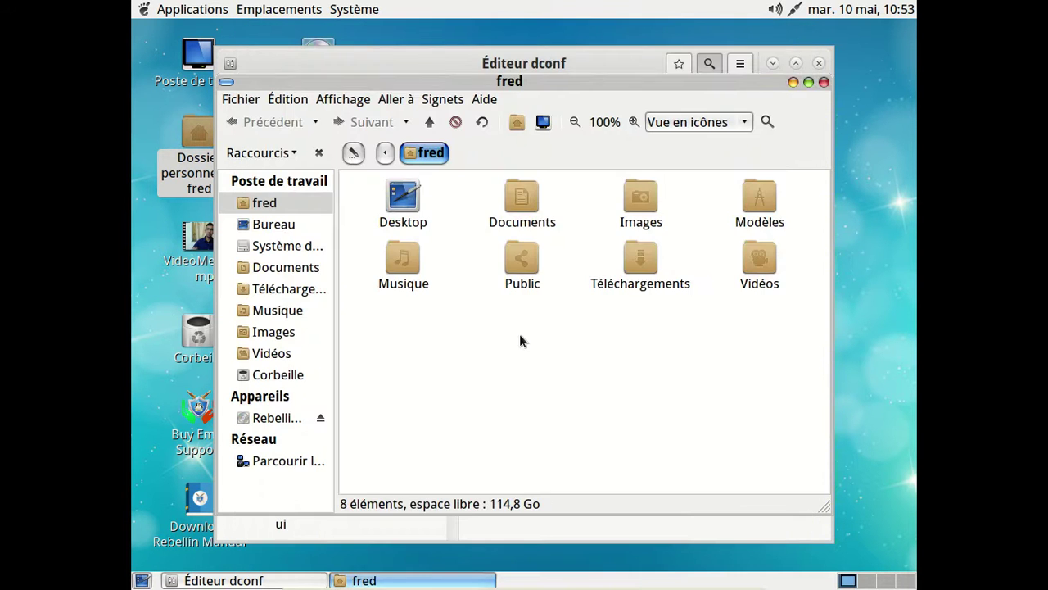
{"action": "left_click", "coordinate": [824, 83]}
Review caja's icon-view, list-view, preferences and window-state keys in the dconf editor and close the editor
{"action": "left_click", "coordinate": [296, 247]}
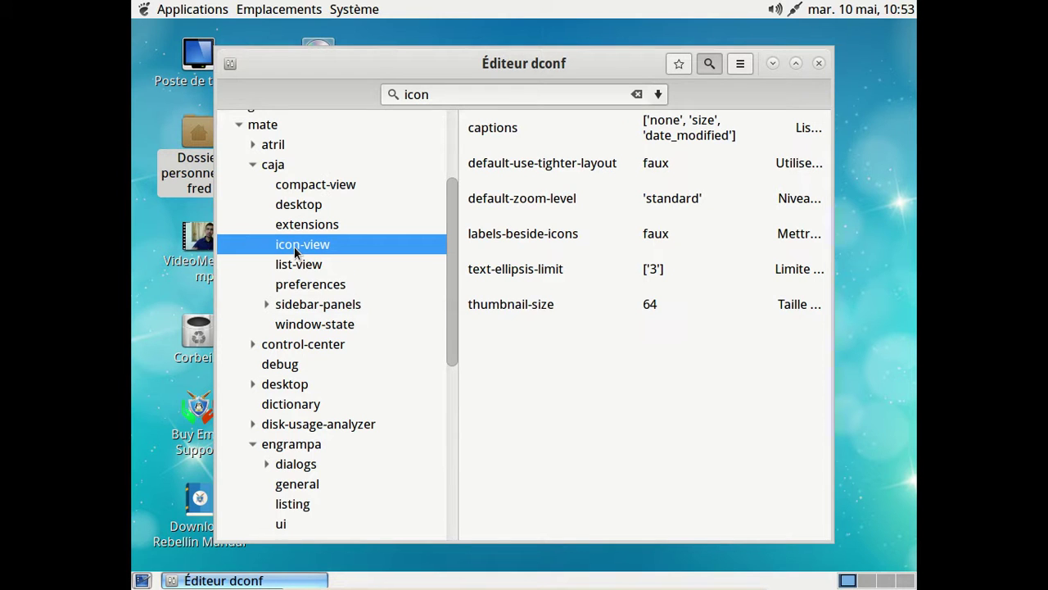
{"action": "left_click", "coordinate": [303, 266]}
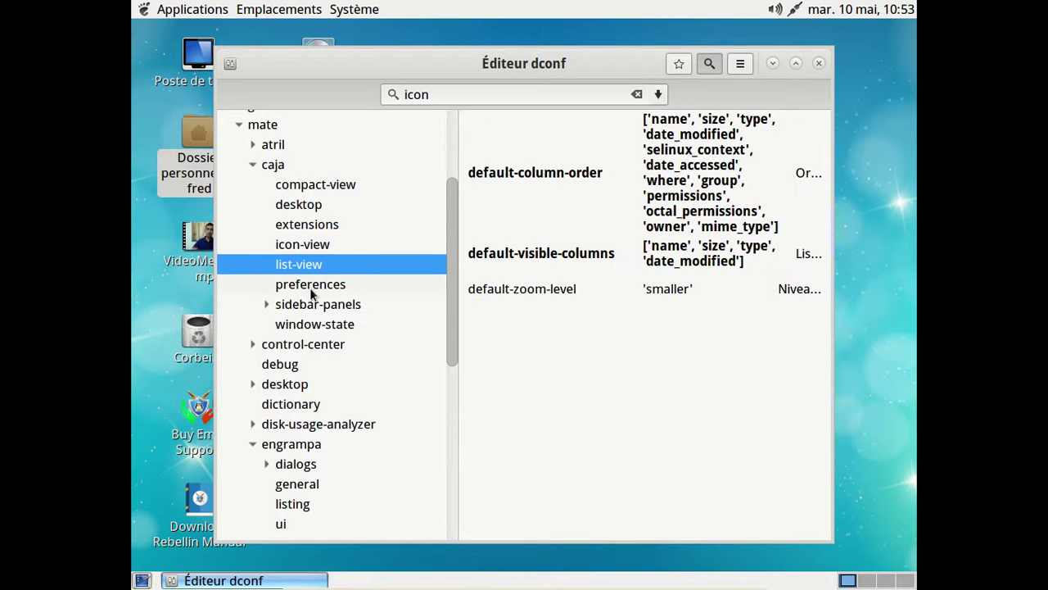
{"action": "left_click", "coordinate": [311, 288]}
{"action": "scroll", "coordinate": [718, 260], "scroll_direction": "down", "scroll_amount": 5}
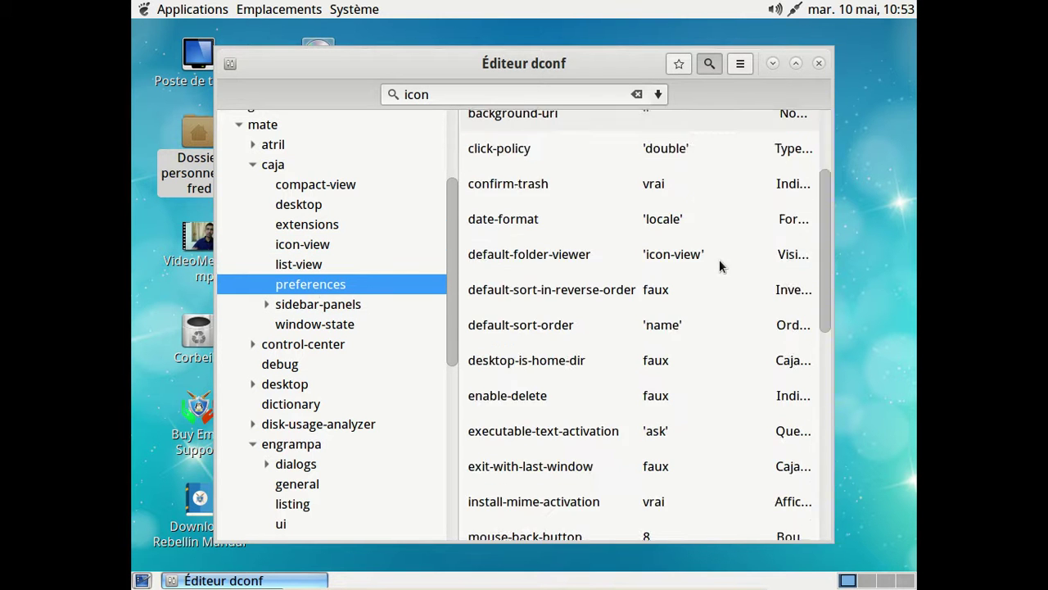
{"action": "scroll", "coordinate": [716, 260], "scroll_direction": "down", "scroll_amount": 5}
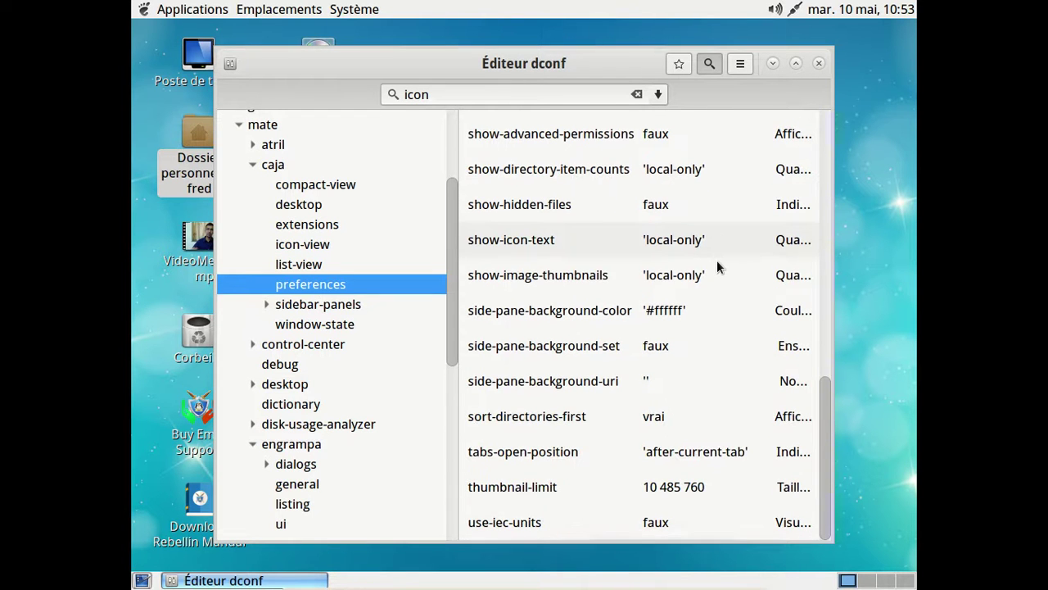
{"action": "left_click", "coordinate": [314, 325]}
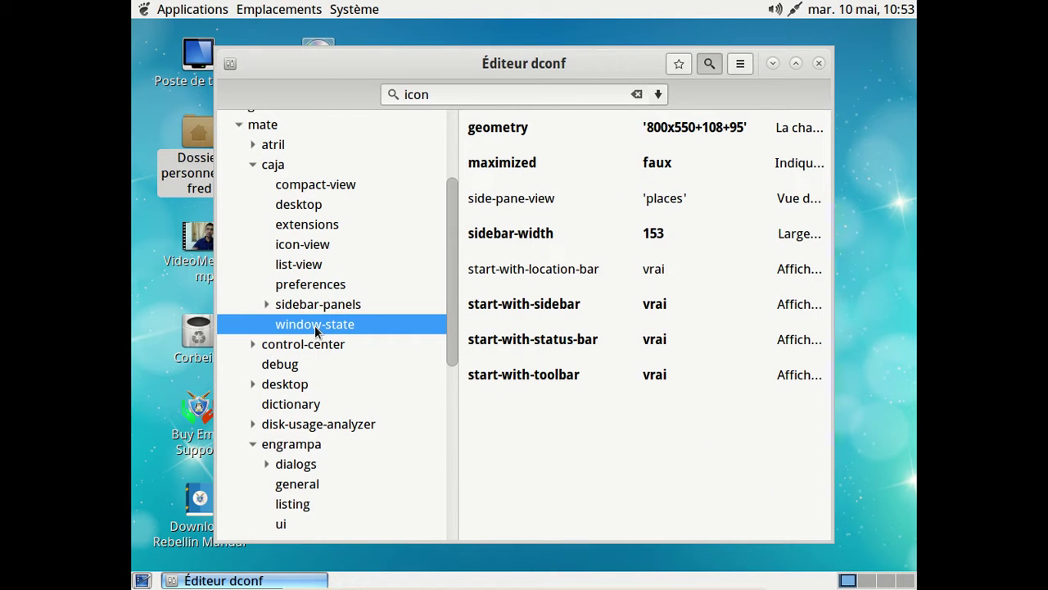
{"action": "left_click", "coordinate": [819, 63]}
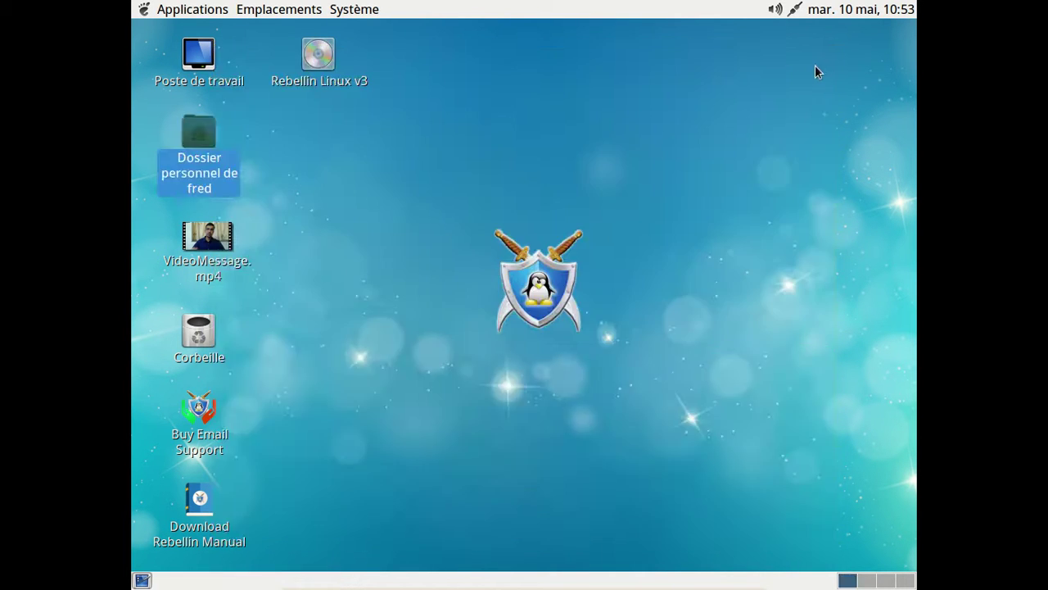
Open the desktop appearance preferences and bring up the customization options for the current theme
{"action": "left_click", "coordinate": [354, 9]}
{"action": "mouse_move", "coordinate": [354, 39]}
{"action": "mouse_move", "coordinate": [606, 48]}
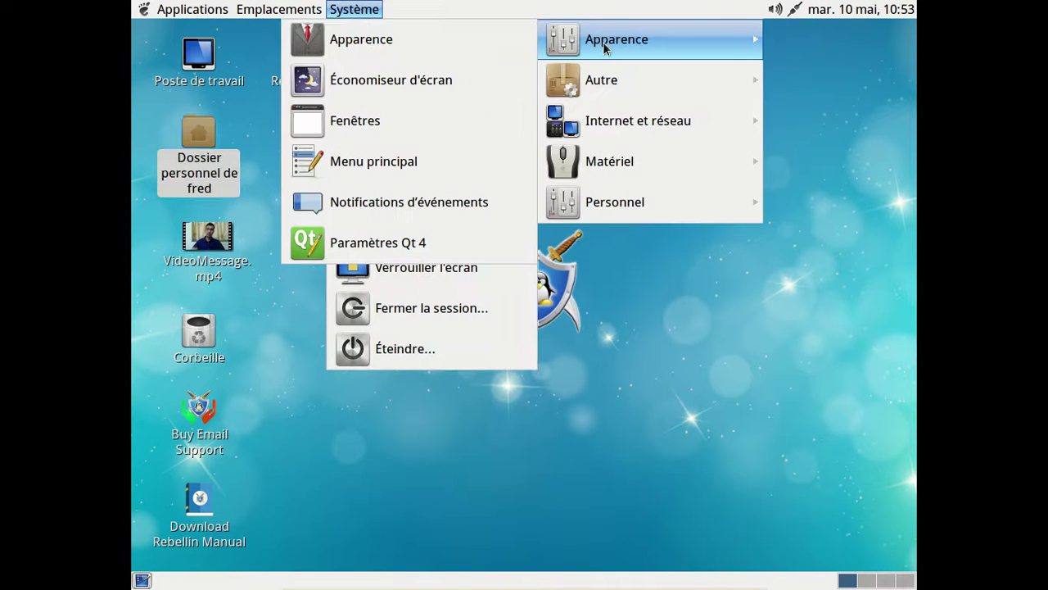
{"action": "left_click", "coordinate": [426, 51]}
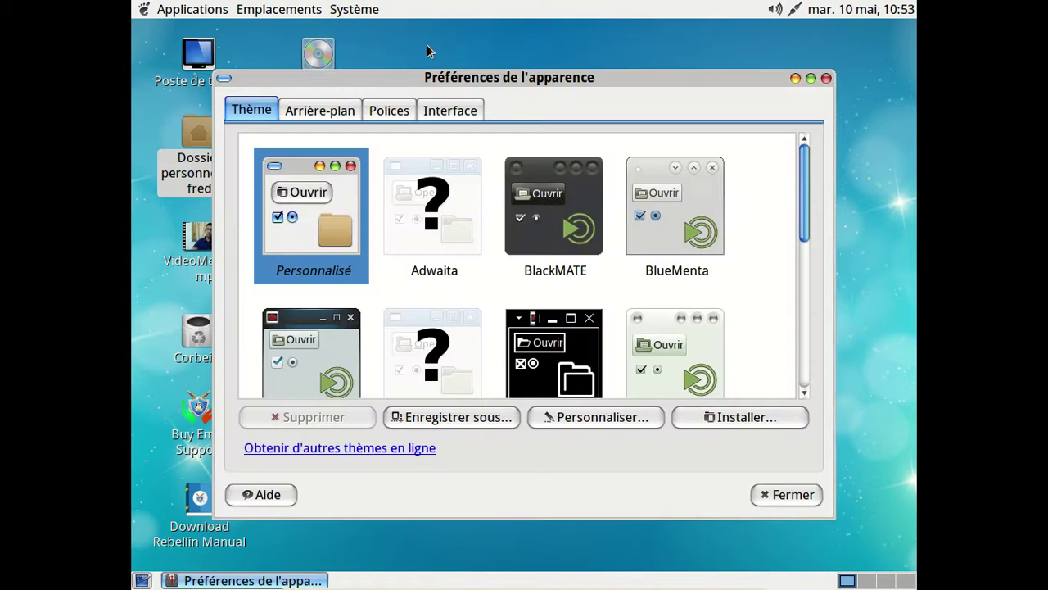
{"action": "left_click", "coordinate": [631, 419]}
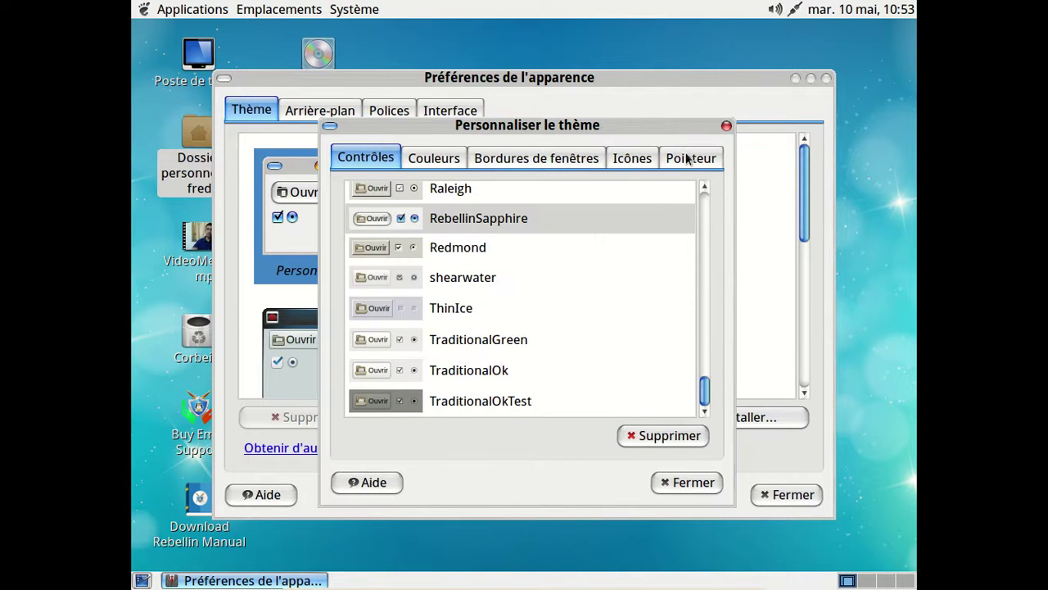
Look through the theme's icon, colour, window border, pointer and control options, and close the customization dialog
{"action": "left_click", "coordinate": [647, 160]}
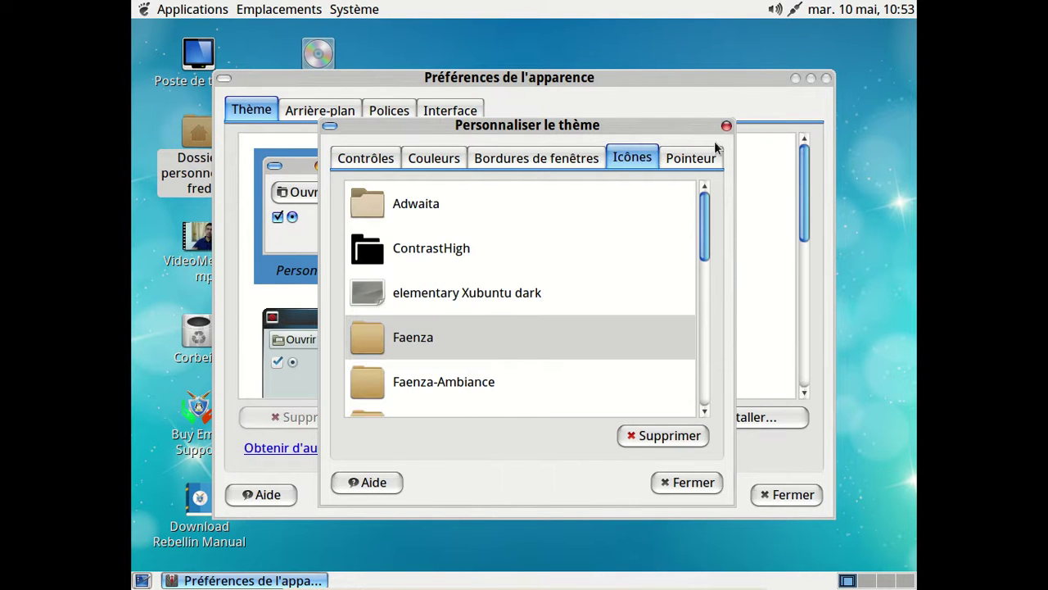
{"action": "left_click", "coordinate": [441, 159]}
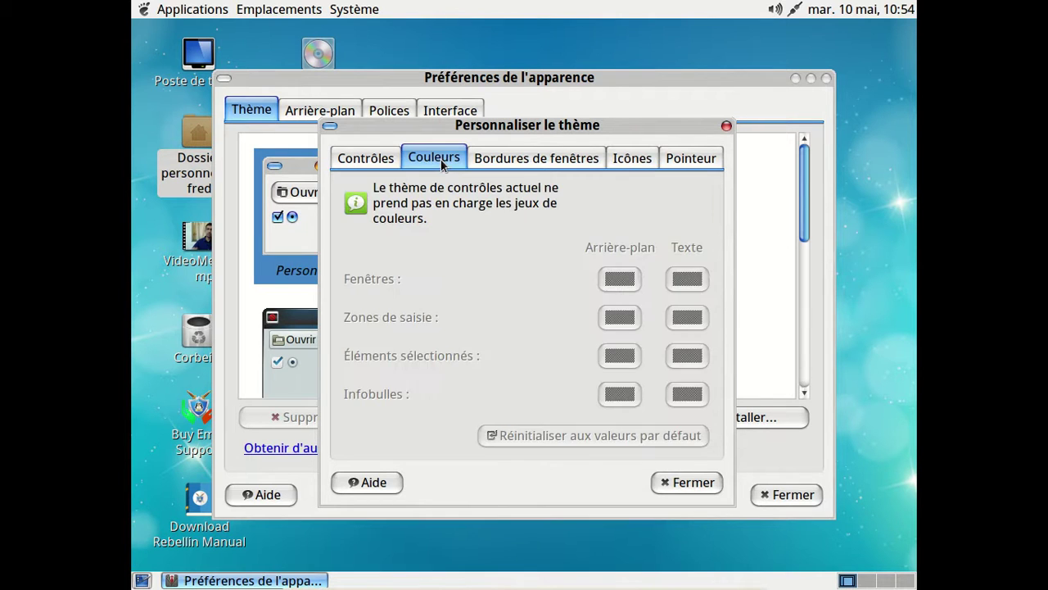
{"action": "left_click", "coordinate": [505, 163]}
{"action": "left_click", "coordinate": [692, 164]}
{"action": "left_click", "coordinate": [633, 159]}
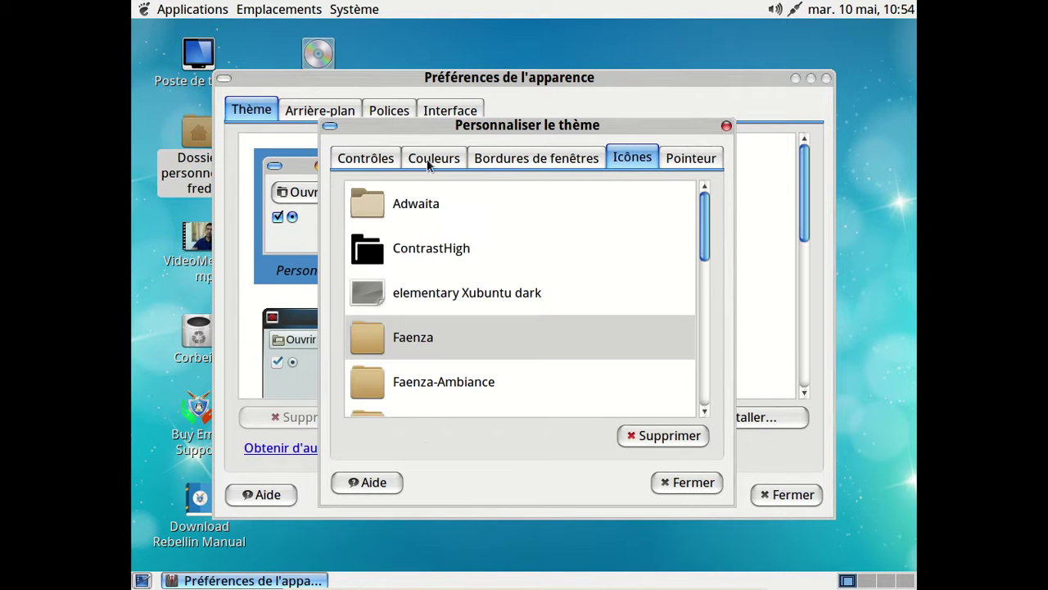
{"action": "left_click", "coordinate": [369, 162]}
{"action": "left_click", "coordinate": [433, 158]}
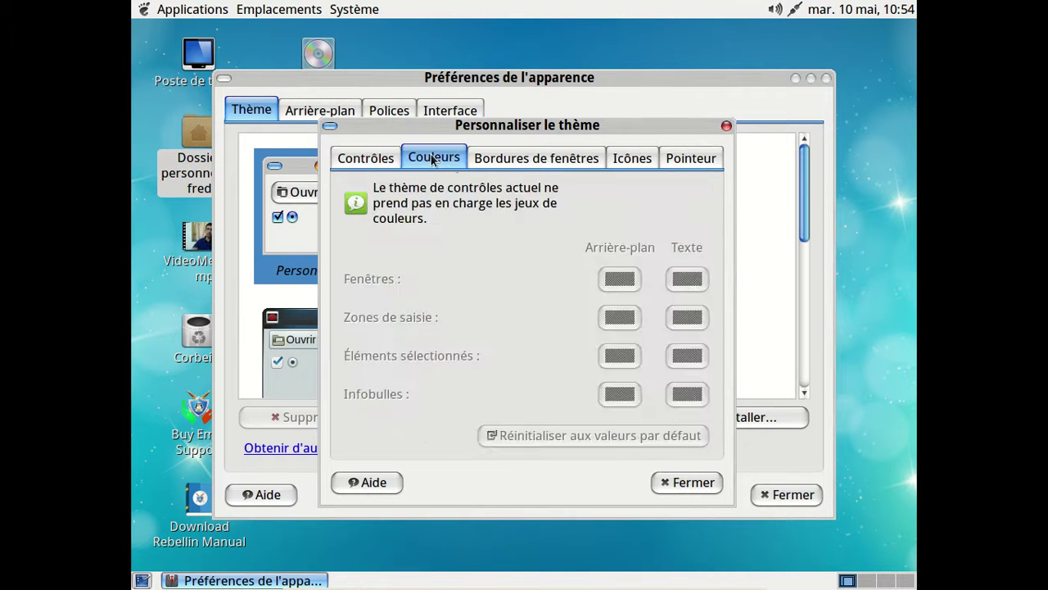
{"action": "left_click", "coordinate": [494, 160]}
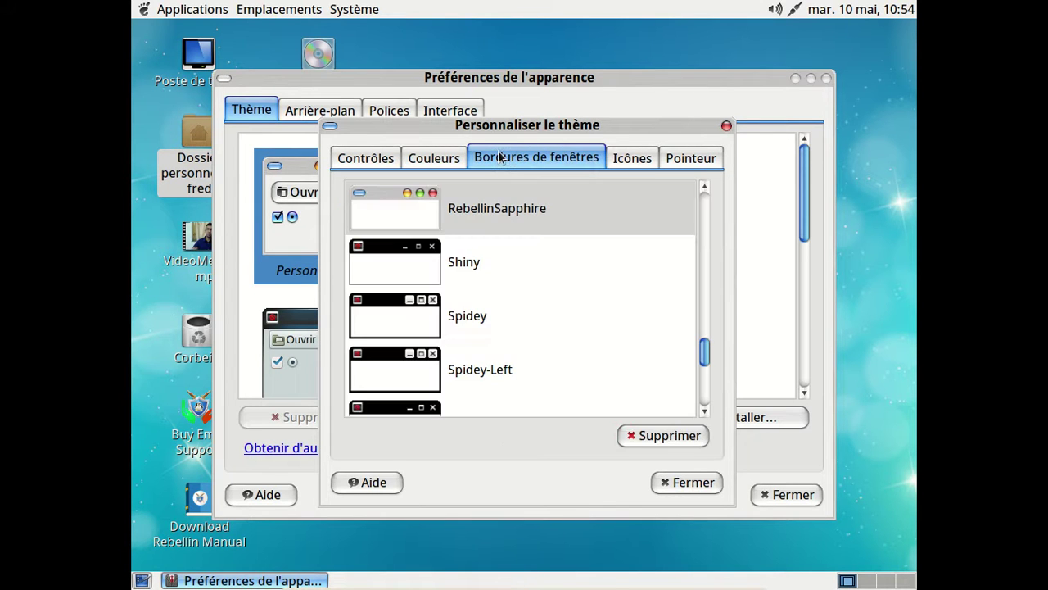
{"action": "left_click", "coordinate": [727, 125]}
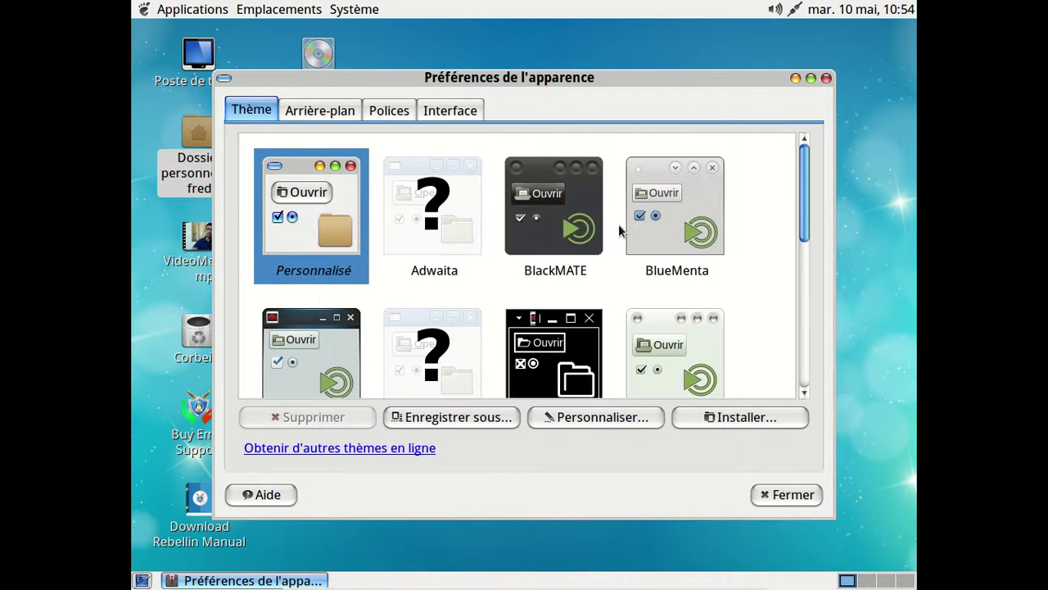
Try the BlackMATE theme, select the Personnalisé entry and close the appearance preferences
{"action": "left_click", "coordinate": [591, 227]}
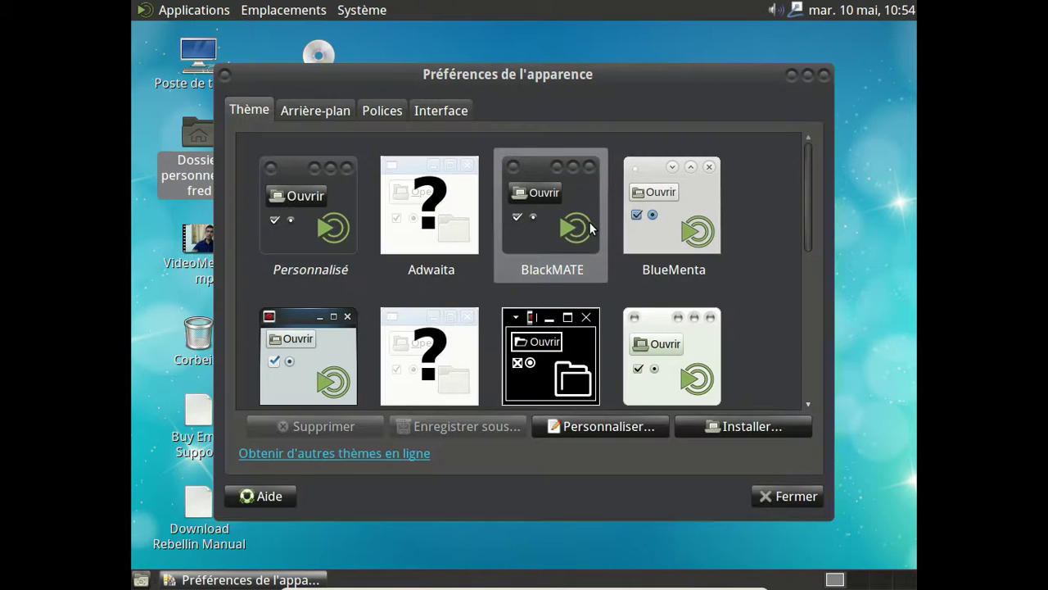
{"action": "left_click", "coordinate": [162, 12]}
{"action": "left_click", "coordinate": [162, 11]}
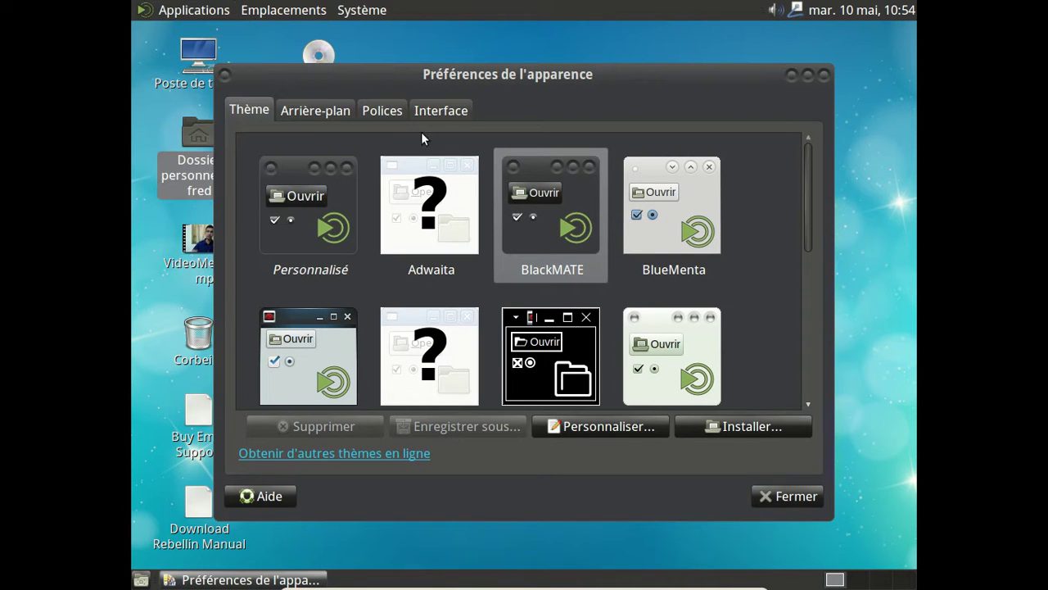
{"action": "left_click", "coordinate": [336, 198]}
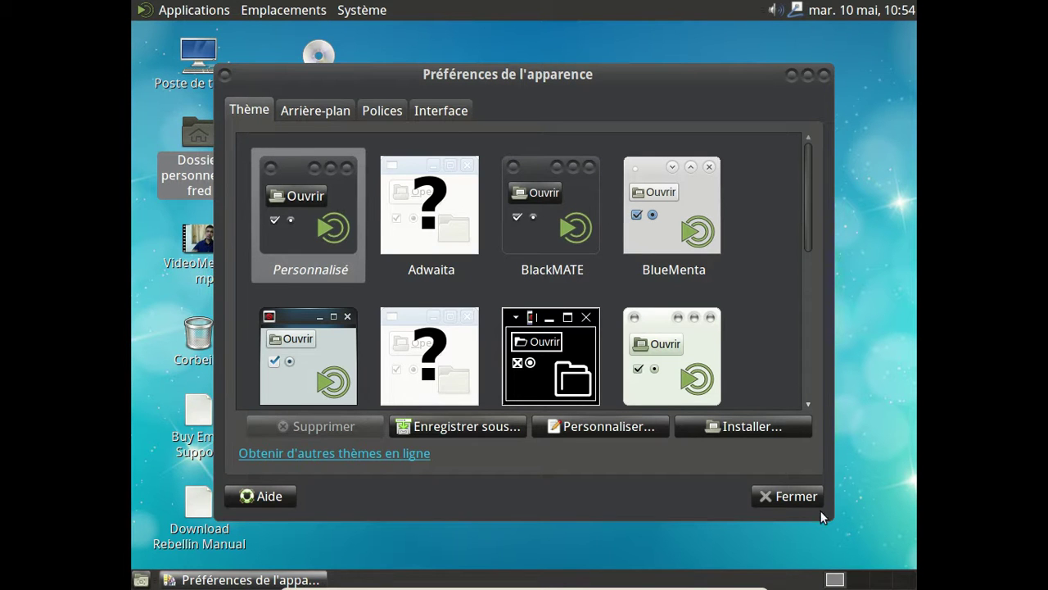
{"action": "left_click", "coordinate": [787, 493]}
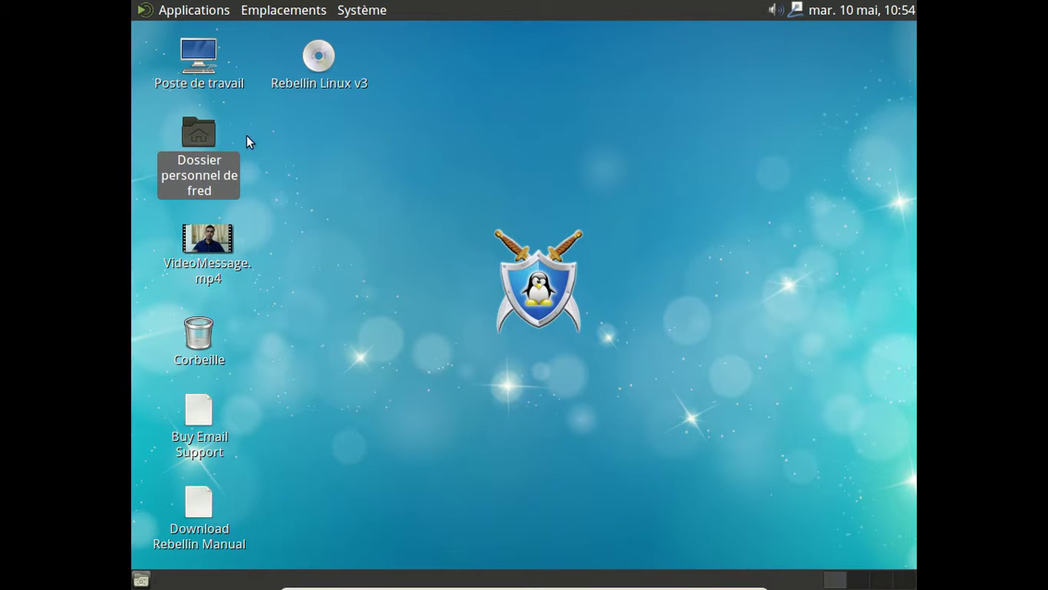
Reopen the appearance preferences and apply the RebellinSapphire theme
{"action": "left_click", "coordinate": [363, 11]}
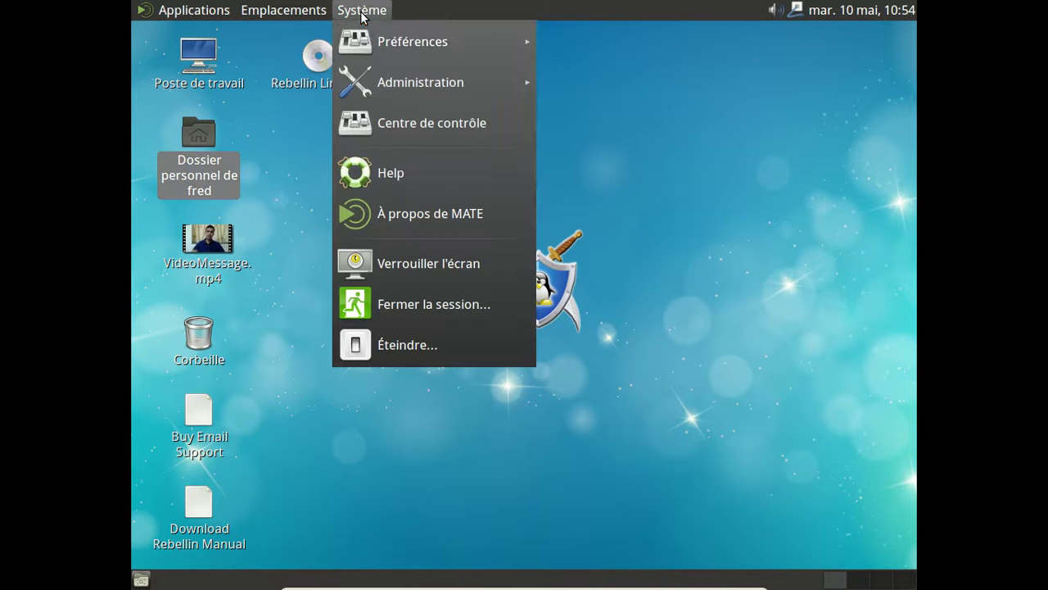
{"action": "mouse_move", "coordinate": [365, 34]}
{"action": "mouse_move", "coordinate": [573, 41]}
{"action": "left_click", "coordinate": [494, 35]}
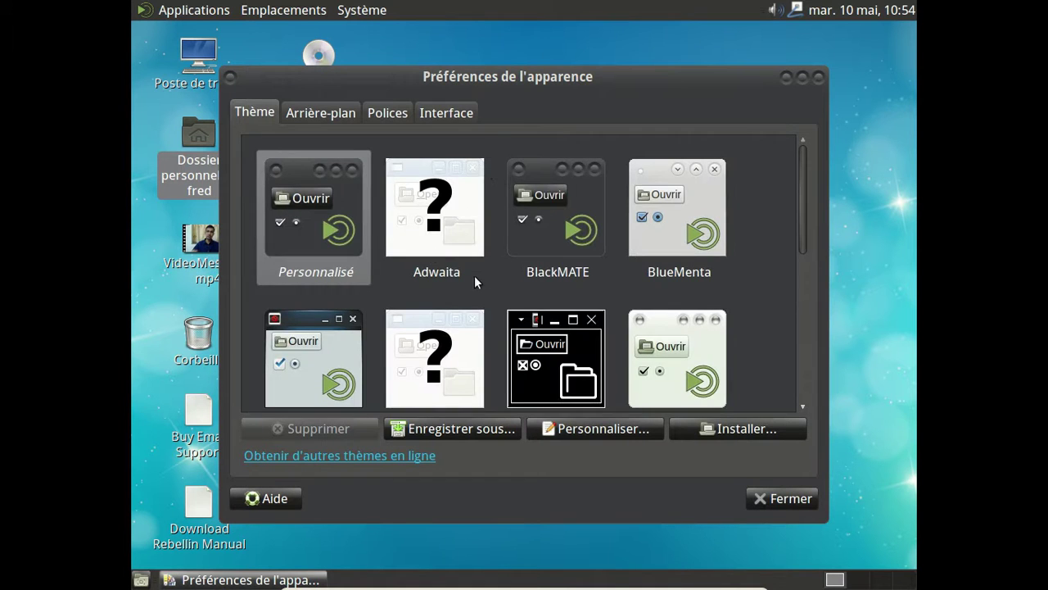
{"action": "scroll", "coordinate": [485, 274], "scroll_direction": "down", "scroll_amount": 3}
{"action": "scroll", "coordinate": [484, 270], "scroll_direction": "down", "scroll_amount": 5}
{"action": "scroll", "coordinate": [484, 271], "scroll_direction": "up", "scroll_amount": 6}
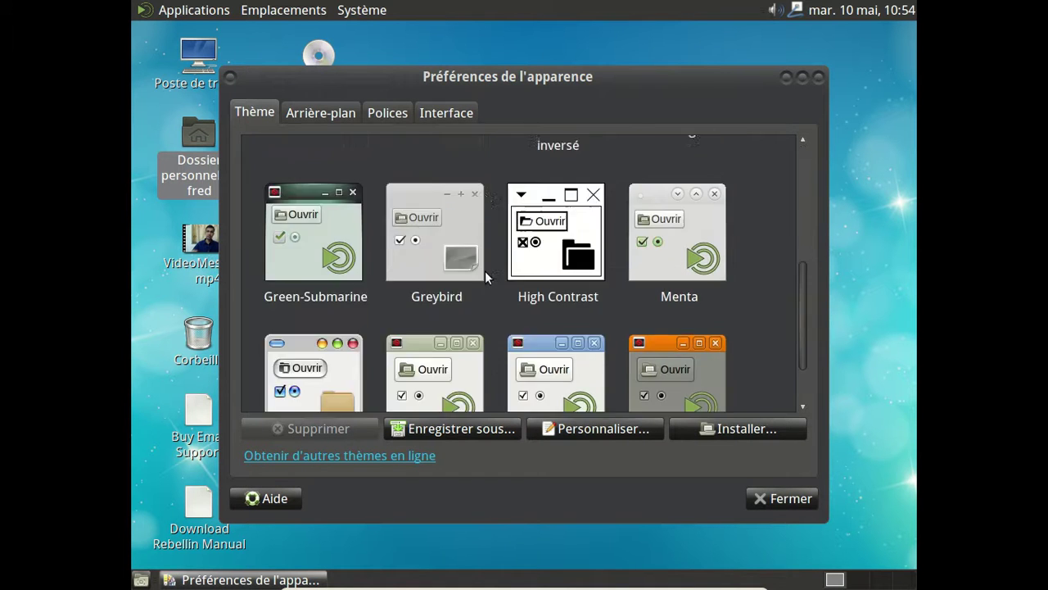
{"action": "scroll", "coordinate": [485, 270], "scroll_direction": "down", "scroll_amount": 5}
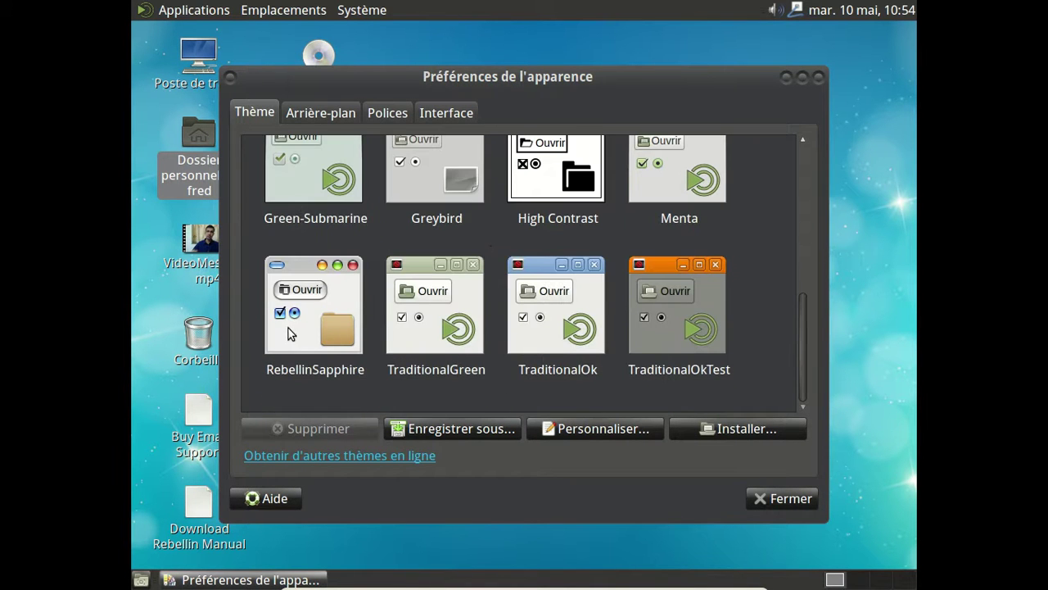
{"action": "left_click", "coordinate": [287, 327]}
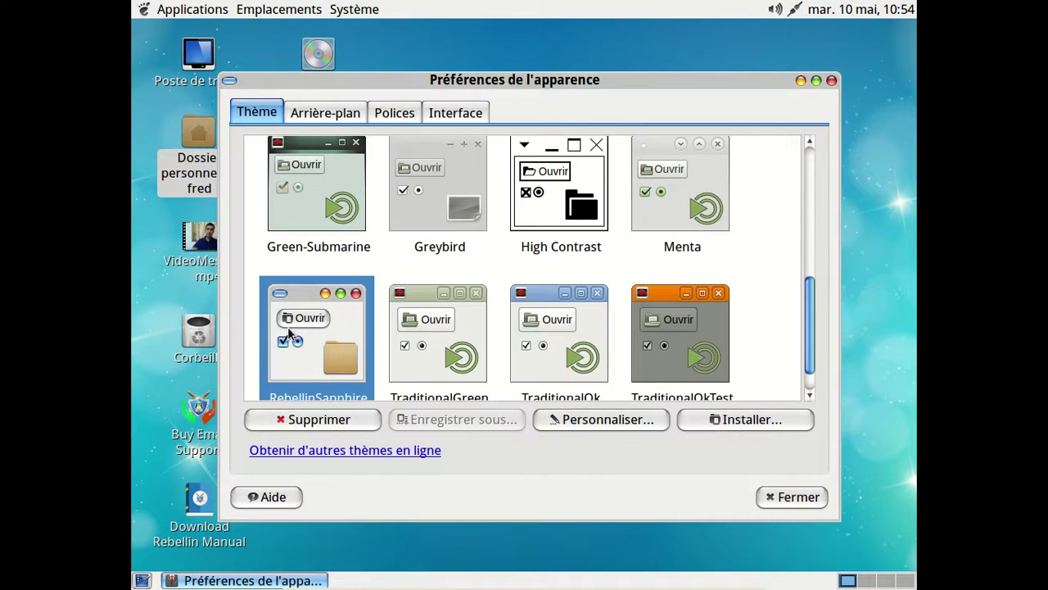
Look through the RebellinSapphire theme's colour, icon, pointer, window border and control options, and close the customization dialog
{"action": "left_click", "coordinate": [567, 420]}
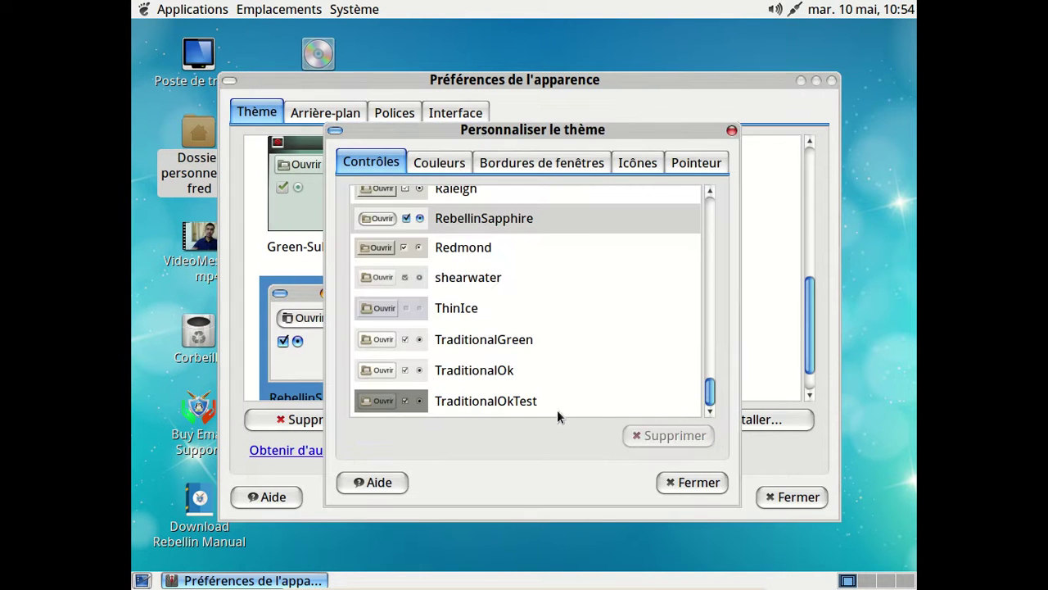
{"action": "left_click", "coordinate": [437, 166]}
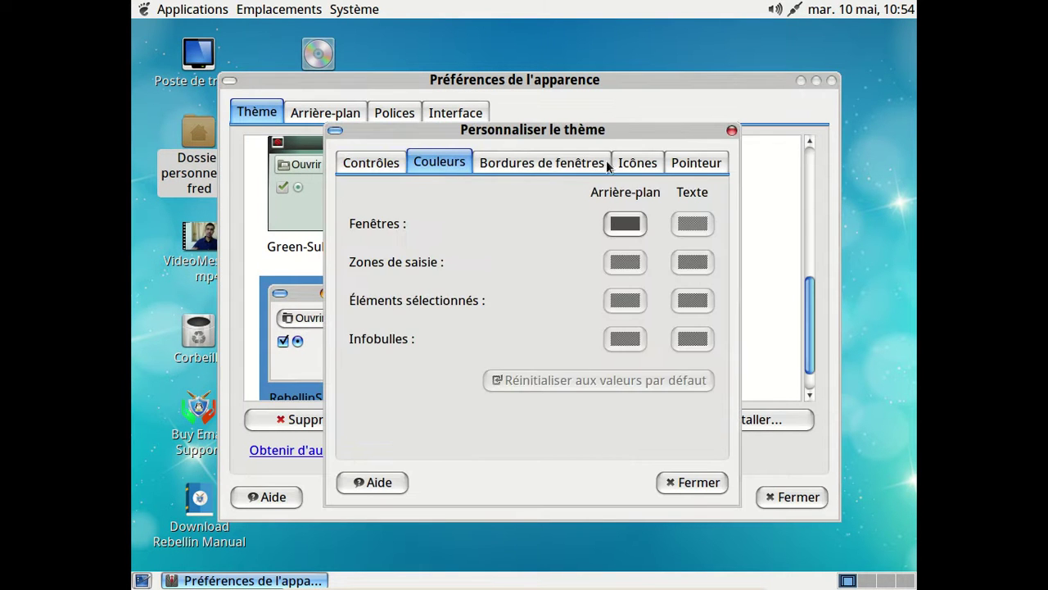
{"action": "left_click", "coordinate": [639, 163]}
{"action": "scroll", "coordinate": [617, 288], "scroll_direction": "down", "scroll_amount": 8}
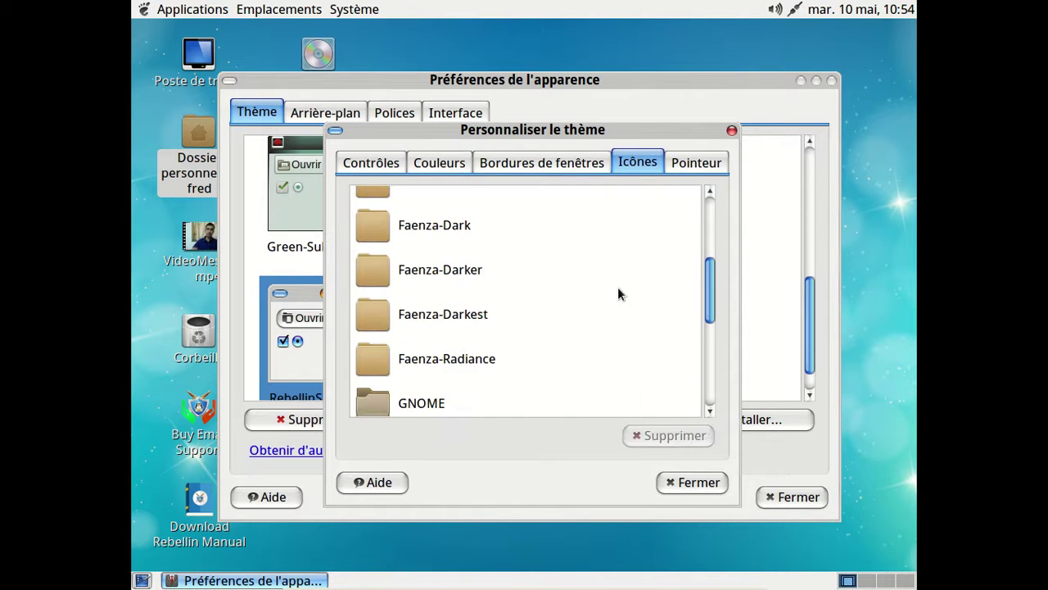
{"action": "scroll", "coordinate": [617, 291], "scroll_direction": "down", "scroll_amount": 2}
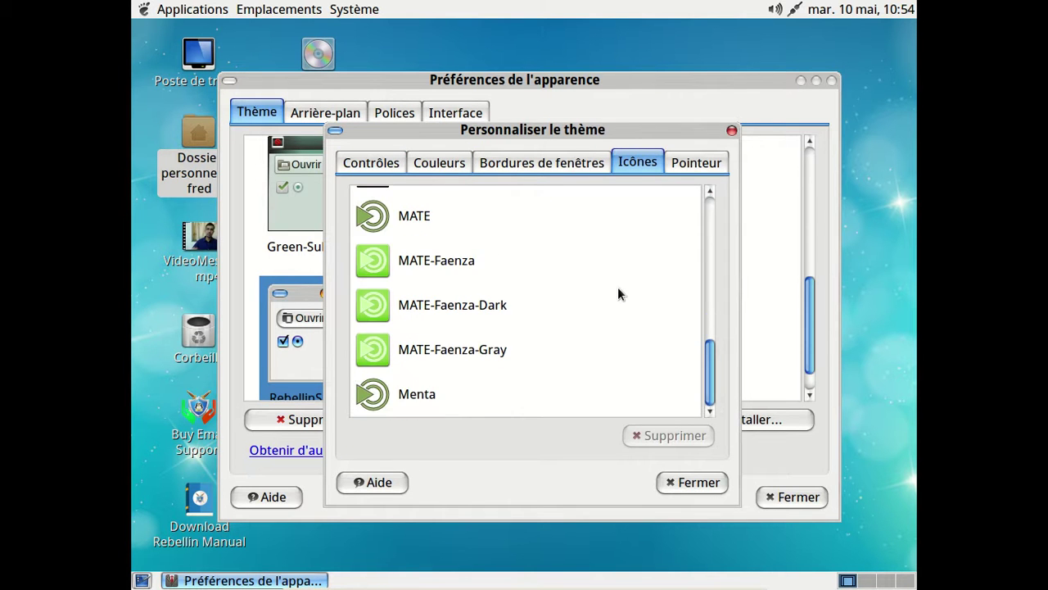
{"action": "scroll", "coordinate": [618, 291], "scroll_direction": "up", "scroll_amount": 3}
{"action": "left_click", "coordinate": [690, 167]}
{"action": "left_click", "coordinate": [553, 162]}
{"action": "left_click", "coordinate": [433, 163]}
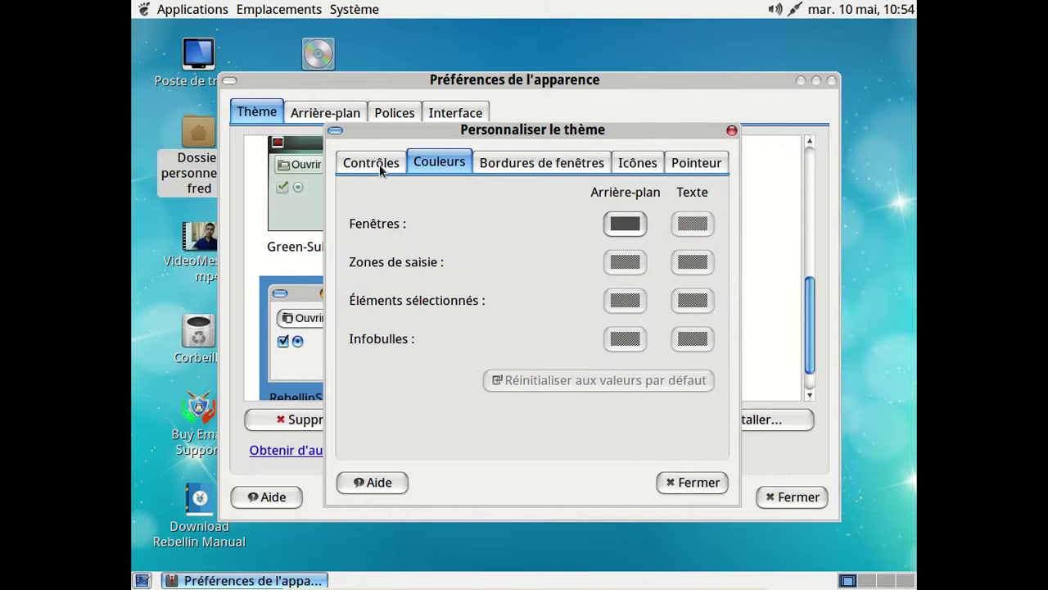
{"action": "left_click", "coordinate": [379, 163]}
{"action": "left_click", "coordinate": [676, 484]}
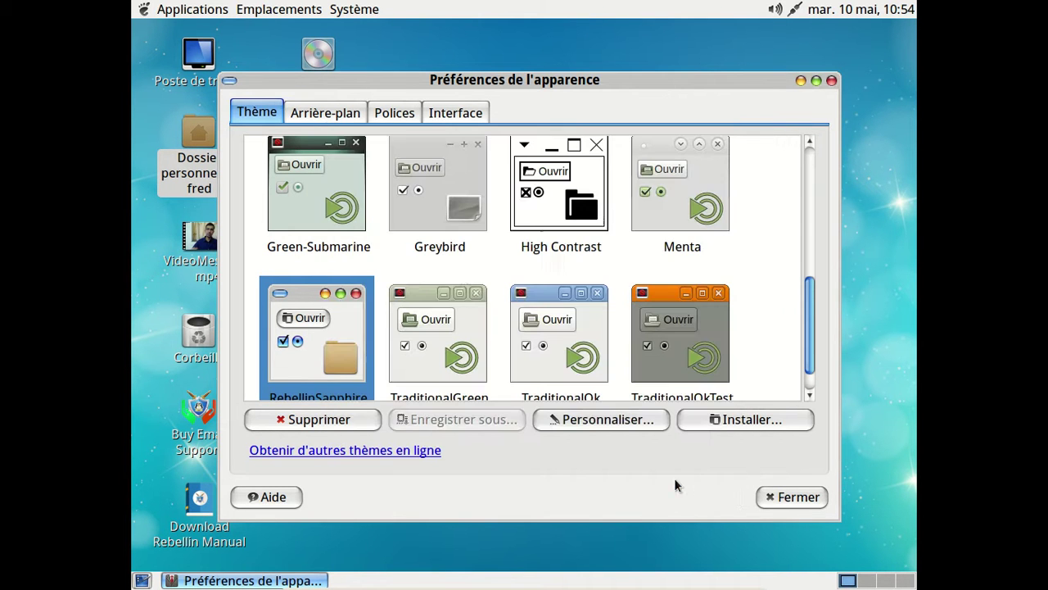
Set the application font and the document font to size 10 in the appearance preferences
{"action": "left_click", "coordinate": [392, 115]}
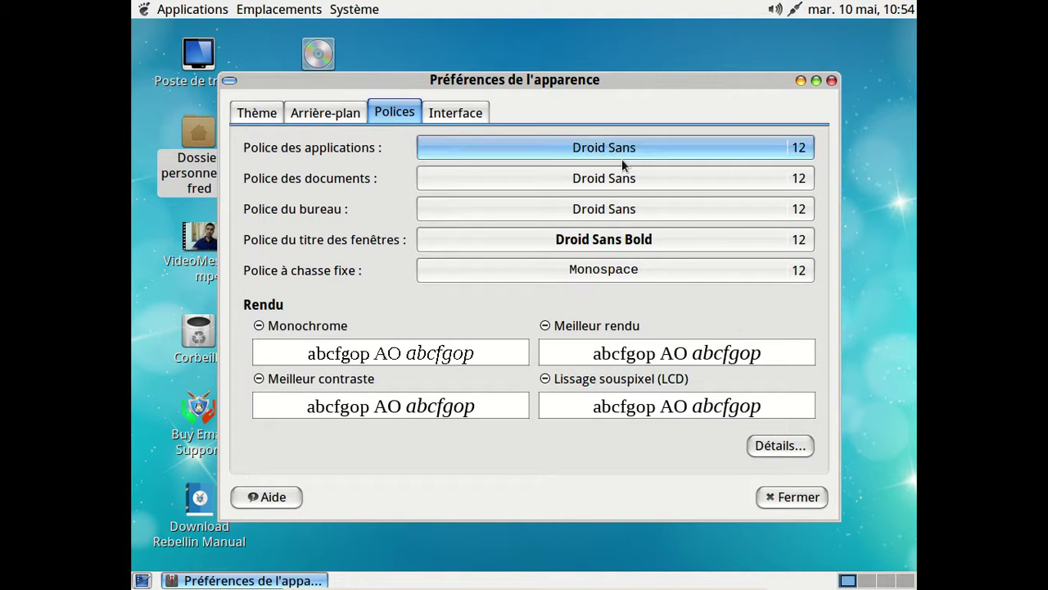
{"action": "left_click", "coordinate": [787, 149]}
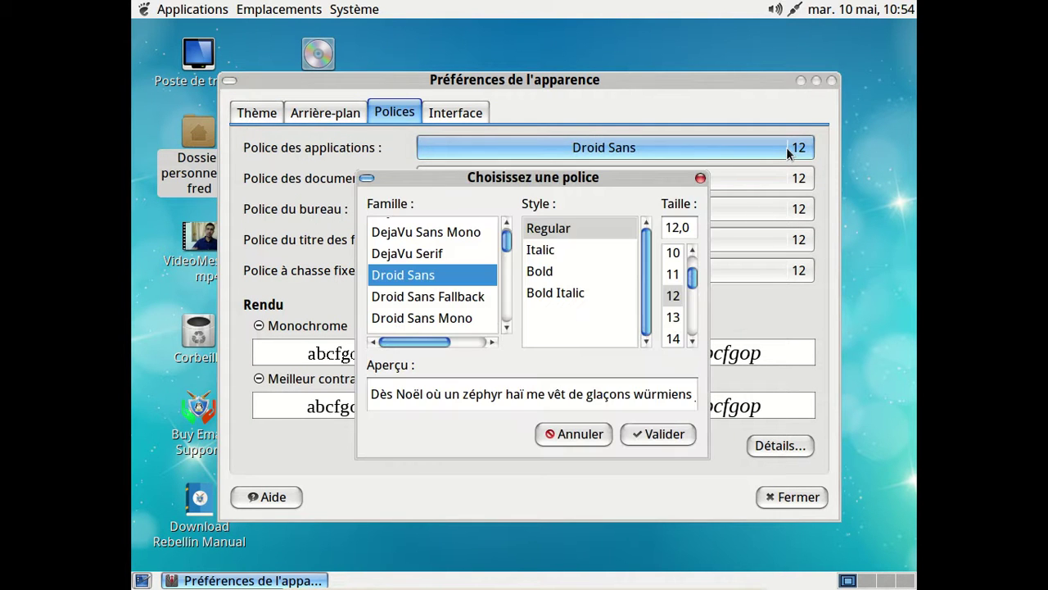
{"action": "left_click", "coordinate": [672, 254]}
{"action": "left_click", "coordinate": [658, 434]}
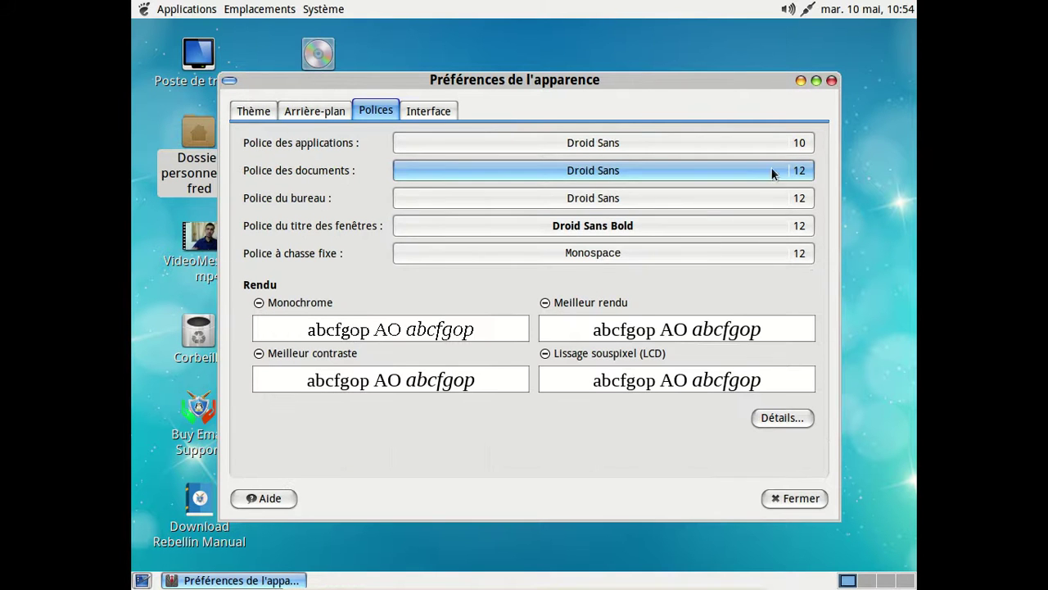
{"action": "left_click", "coordinate": [801, 170]}
{"action": "left_click", "coordinate": [672, 258]}
{"action": "left_click", "coordinate": [661, 429]}
Set the desktop, window title and fixed-width fonts to size 10
{"action": "left_click", "coordinate": [801, 197]}
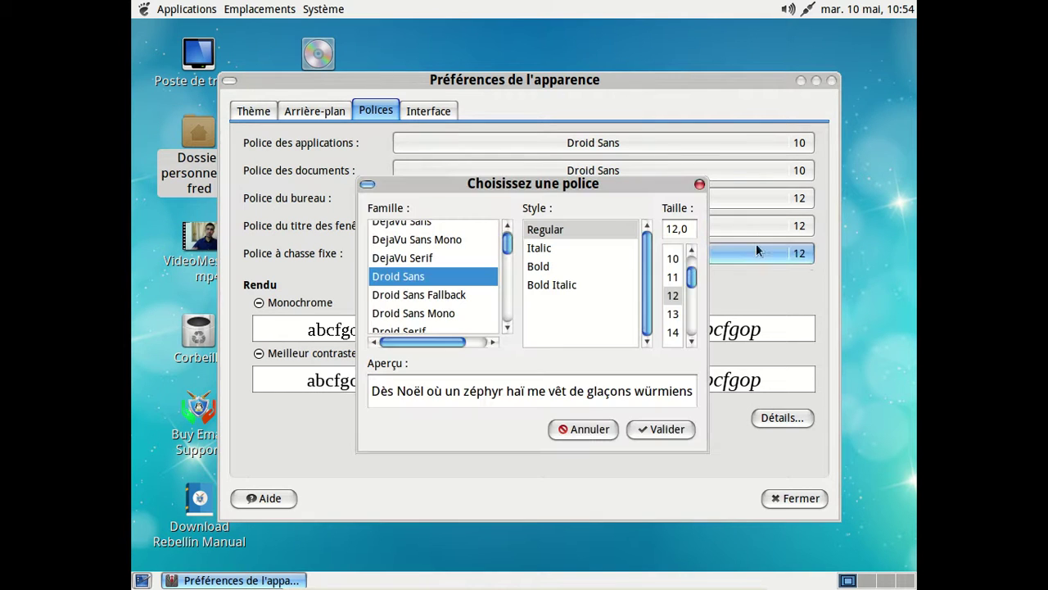
{"action": "left_click", "coordinate": [672, 258]}
{"action": "left_click", "coordinate": [661, 429]}
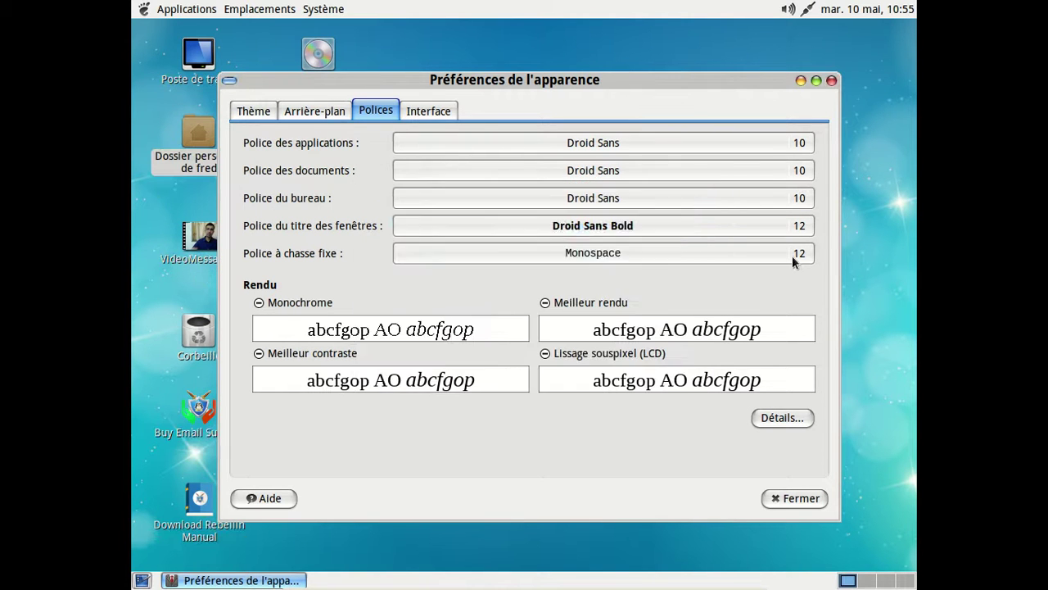
{"action": "left_click", "coordinate": [800, 226]}
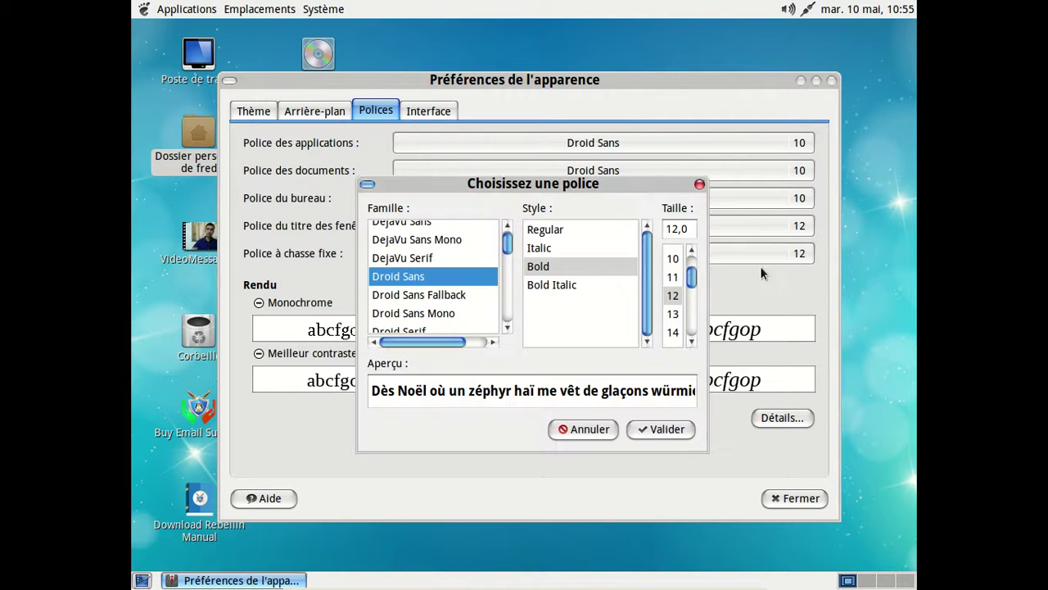
{"action": "left_click", "coordinate": [672, 258]}
{"action": "left_click", "coordinate": [661, 429]}
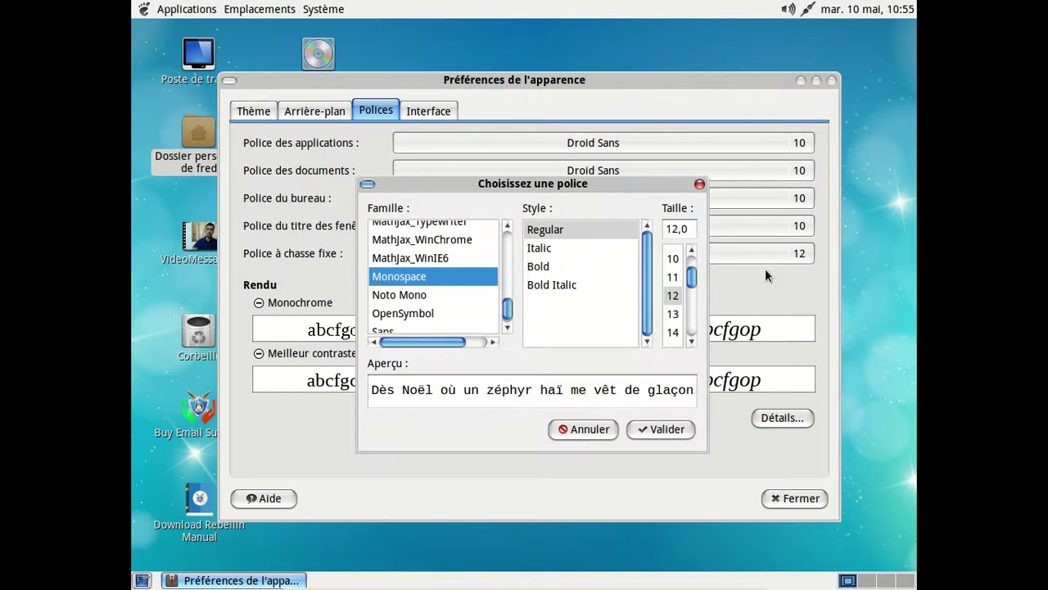
{"action": "left_click", "coordinate": [672, 259]}
{"action": "left_click", "coordinate": [661, 428]}
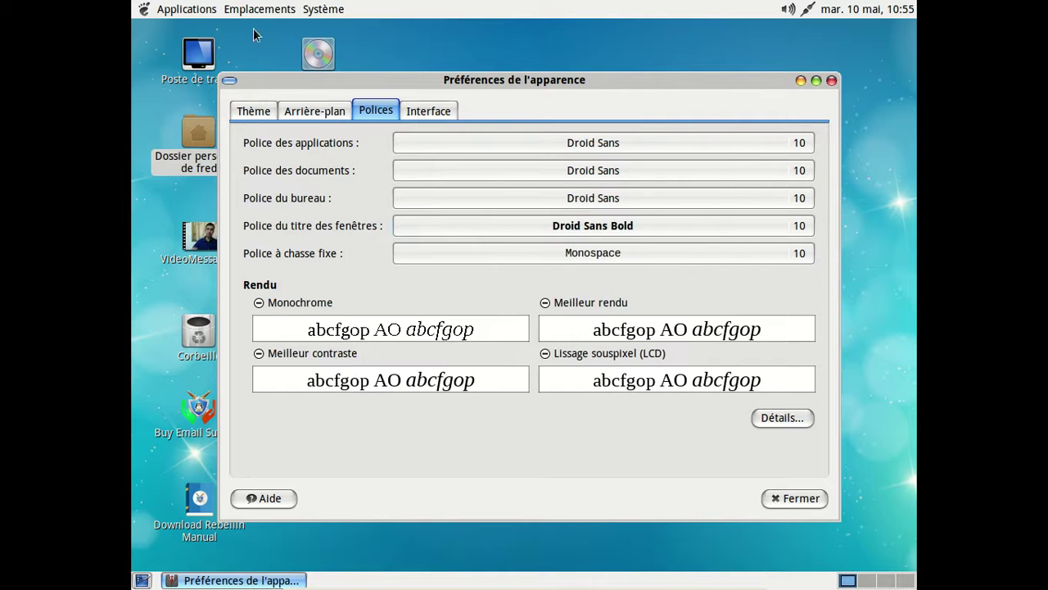
Check the applications menu, review the interface, font, background and theme settings, and close the appearance preferences
{"action": "left_click", "coordinate": [195, 8]}
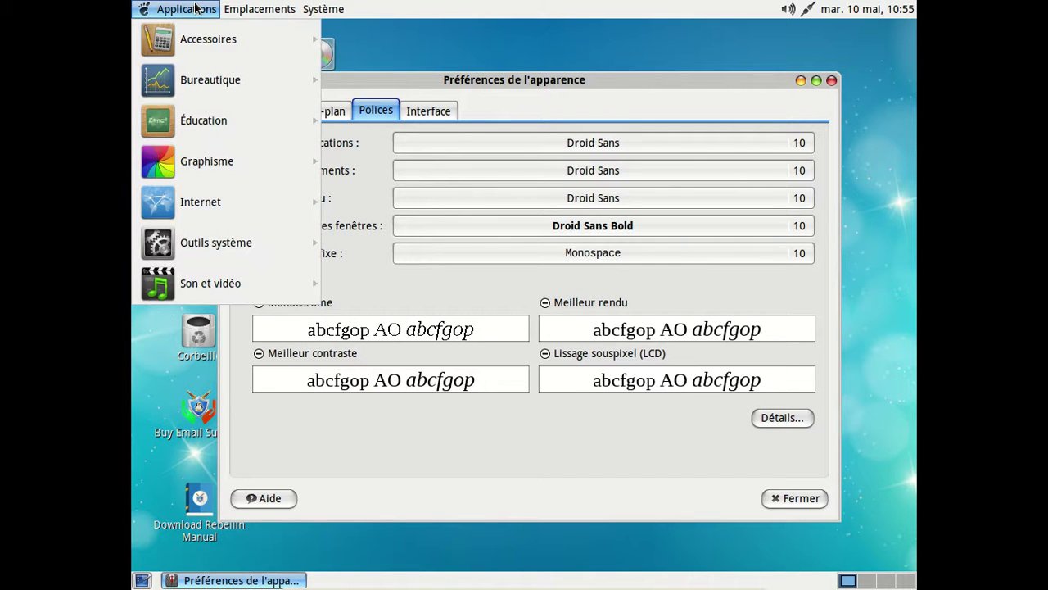
{"action": "left_click", "coordinate": [183, 8]}
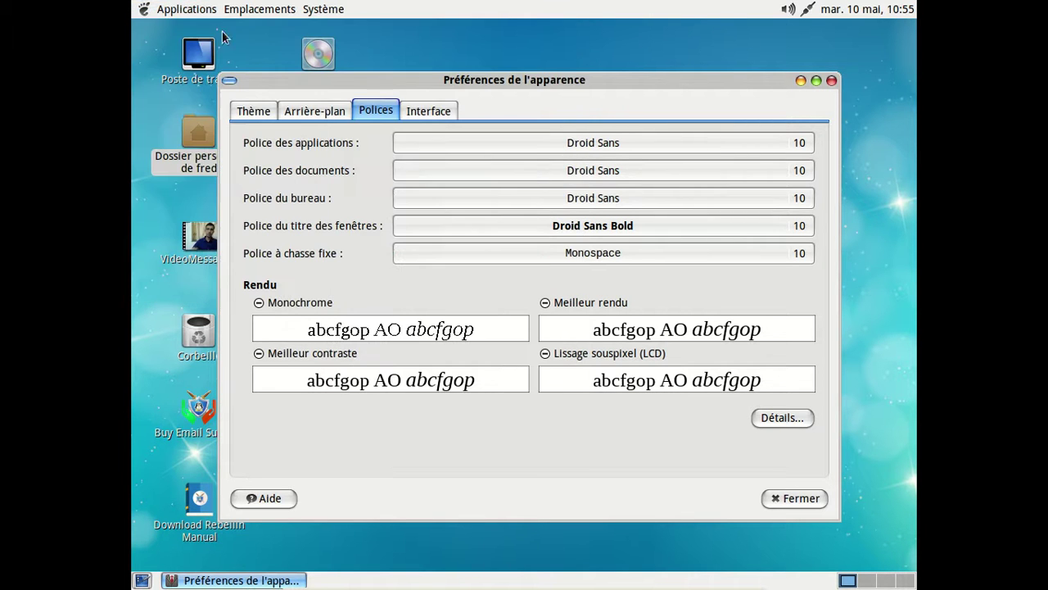
{"action": "left_click", "coordinate": [415, 112]}
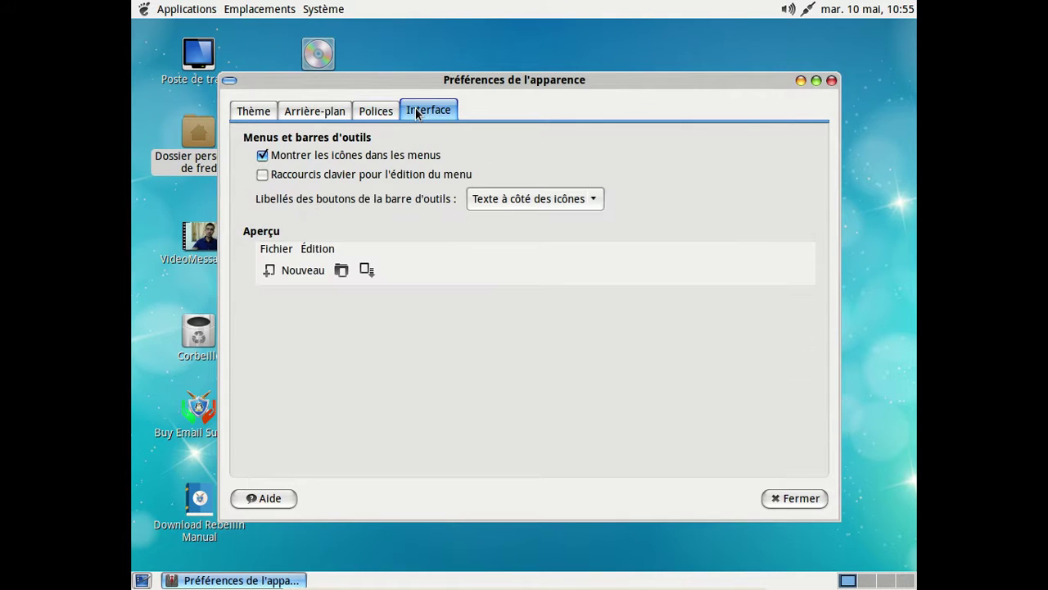
{"action": "left_click", "coordinate": [376, 110]}
{"action": "left_click", "coordinate": [315, 111]}
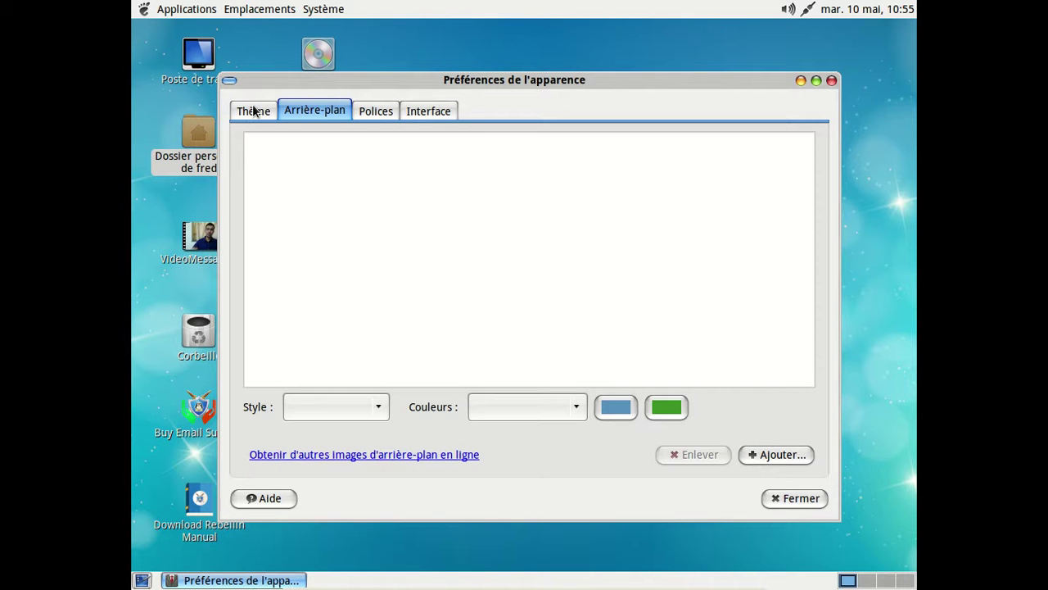
{"action": "left_click", "coordinate": [254, 111]}
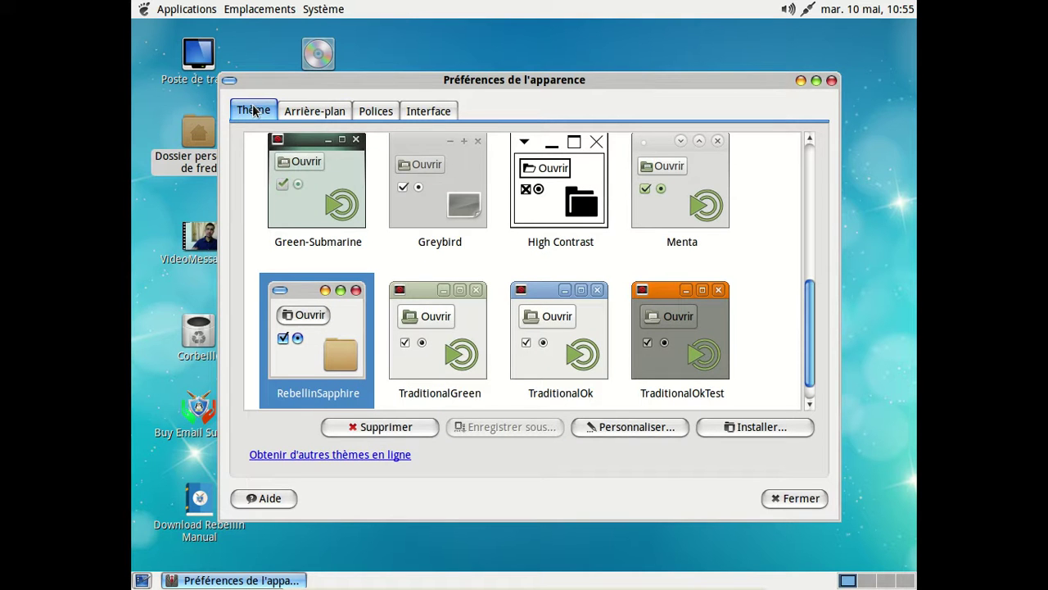
{"action": "left_click", "coordinate": [832, 81]}
Launch Firefox ESR from the Internet applications and finish its add-on selection with the Français Language Pack left unselected
{"action": "left_click", "coordinate": [176, 10]}
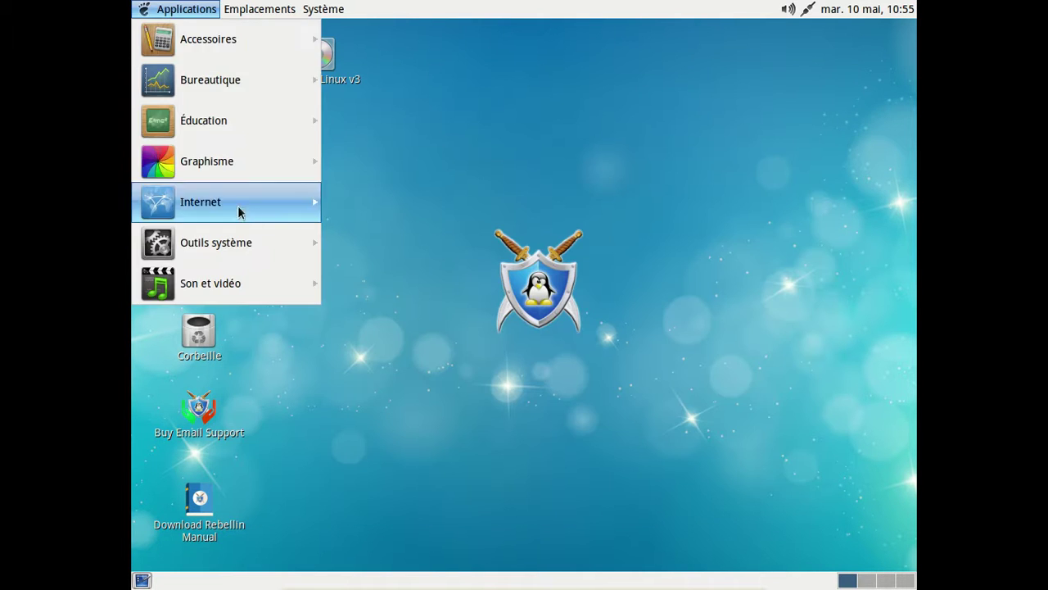
{"action": "mouse_move", "coordinate": [245, 211]}
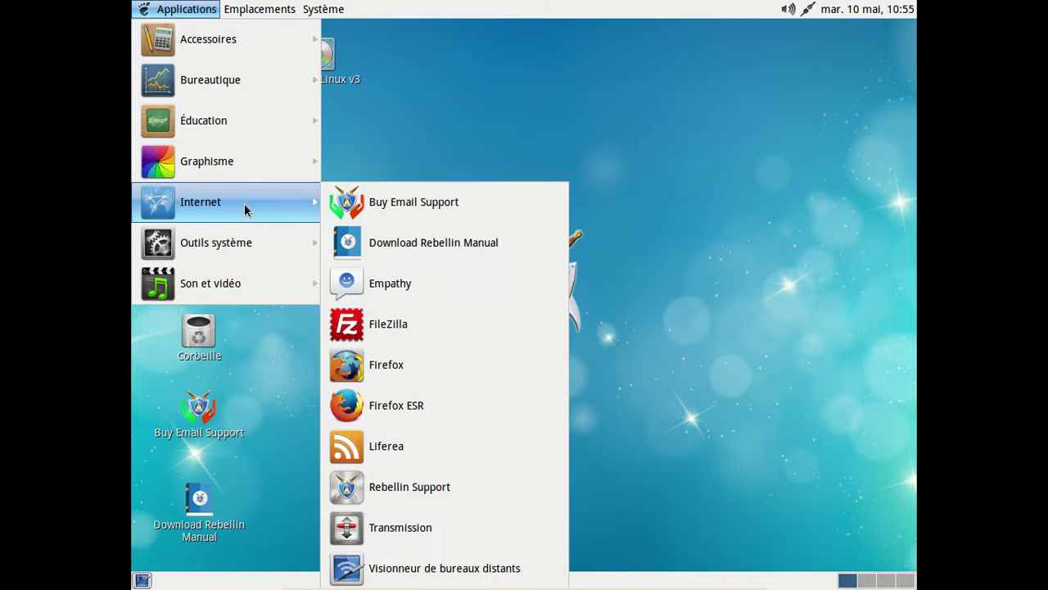
{"action": "left_click", "coordinate": [425, 419]}
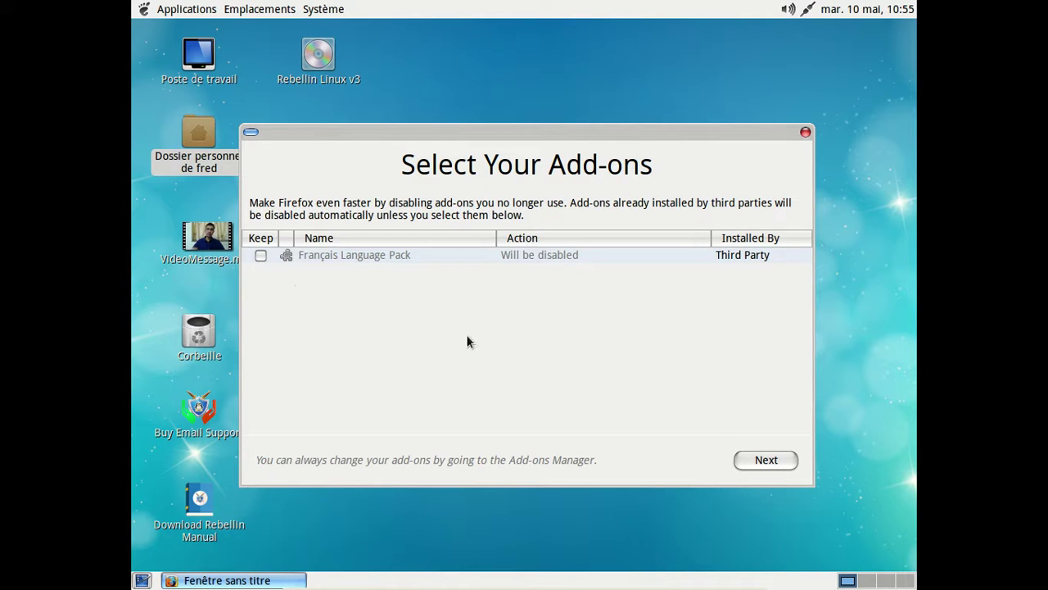
{"action": "left_click", "coordinate": [787, 461]}
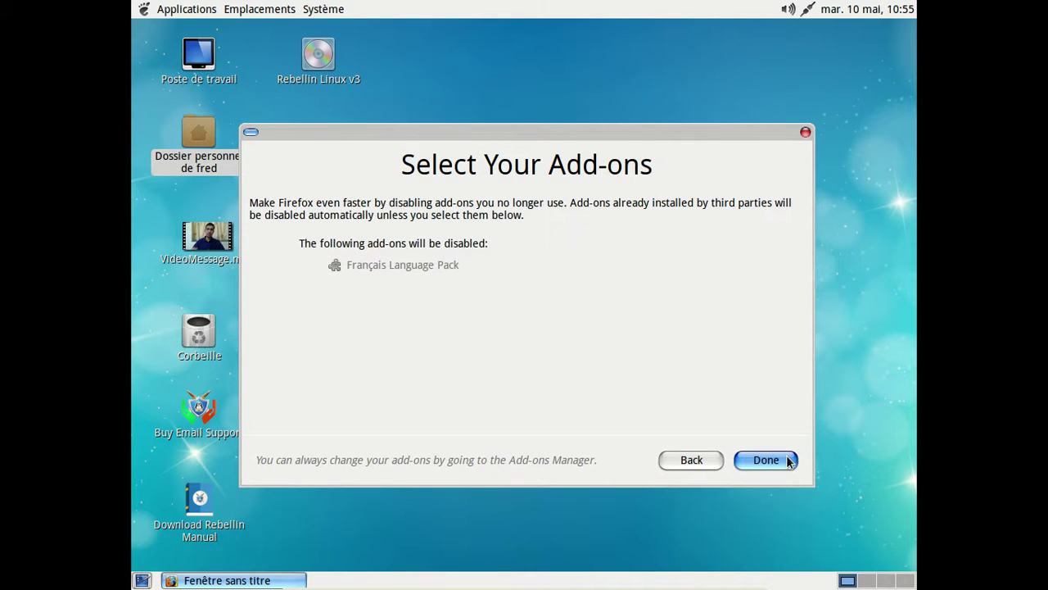
{"action": "left_click", "coordinate": [788, 462]}
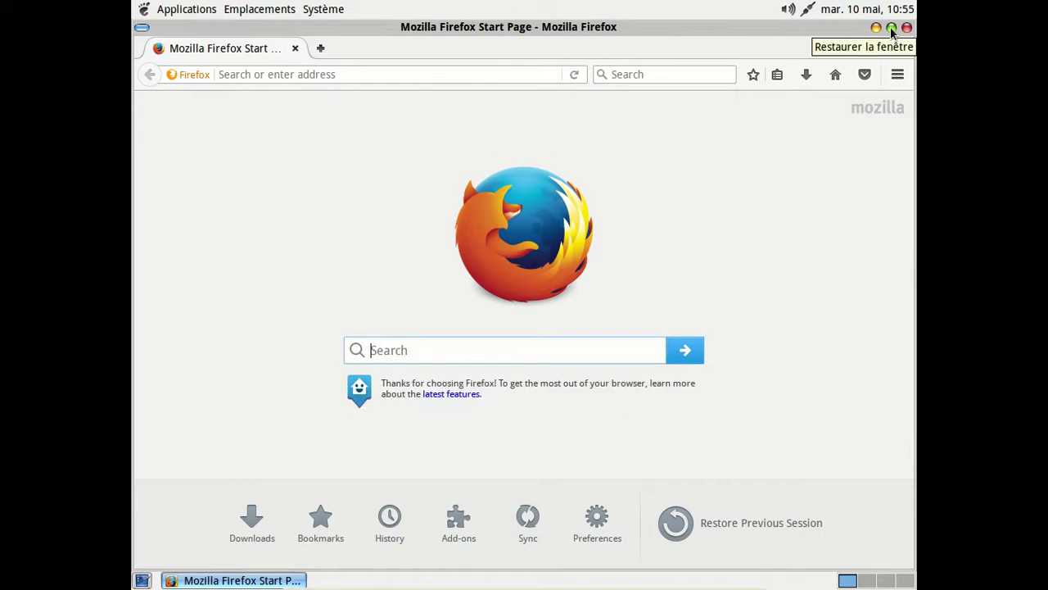
Restore the Firefox window to its smaller size and enable the Français Language Pack in the Add-ons Manager
{"action": "left_click", "coordinate": [891, 28]}
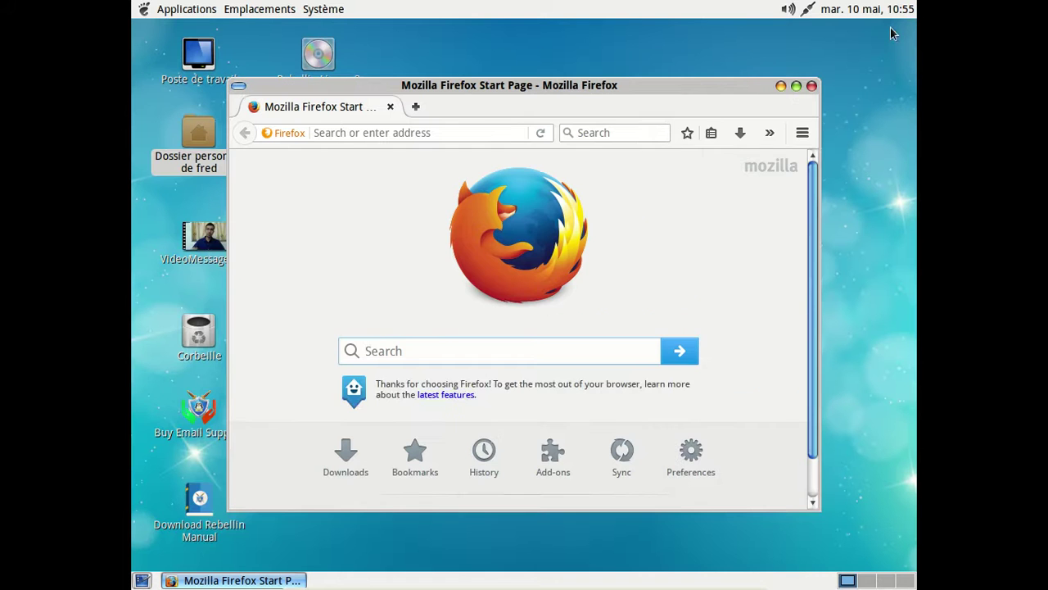
{"action": "left_click", "coordinate": [803, 133]}
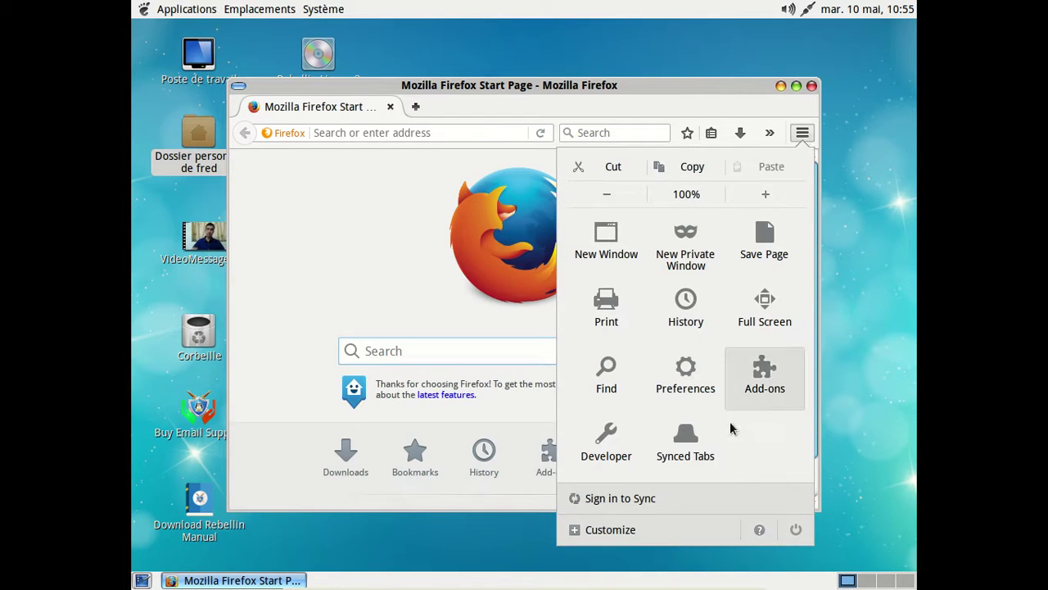
{"action": "left_click", "coordinate": [748, 393]}
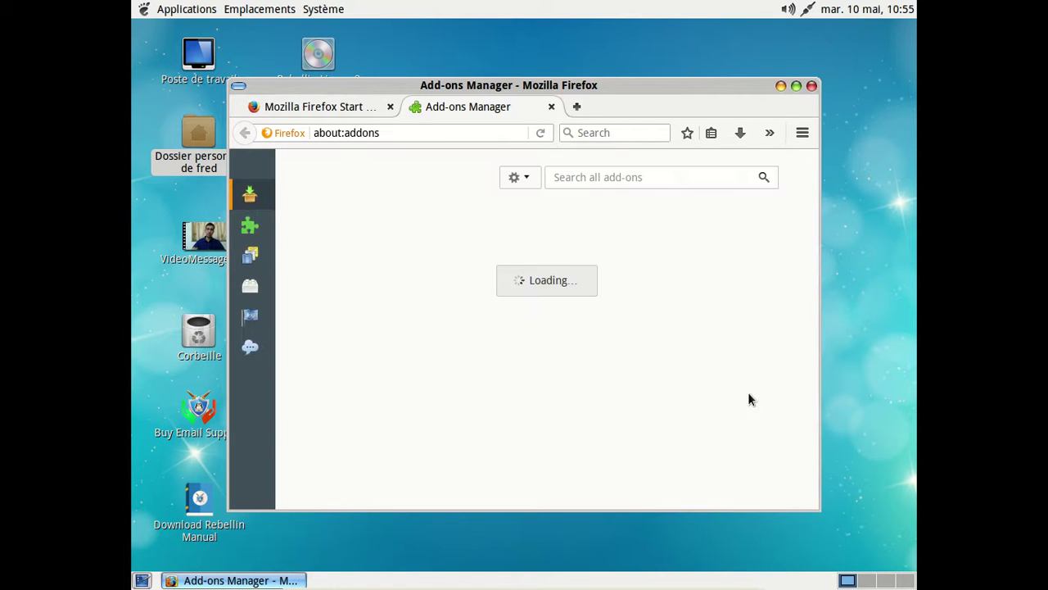
{"action": "left_click", "coordinate": [258, 326]}
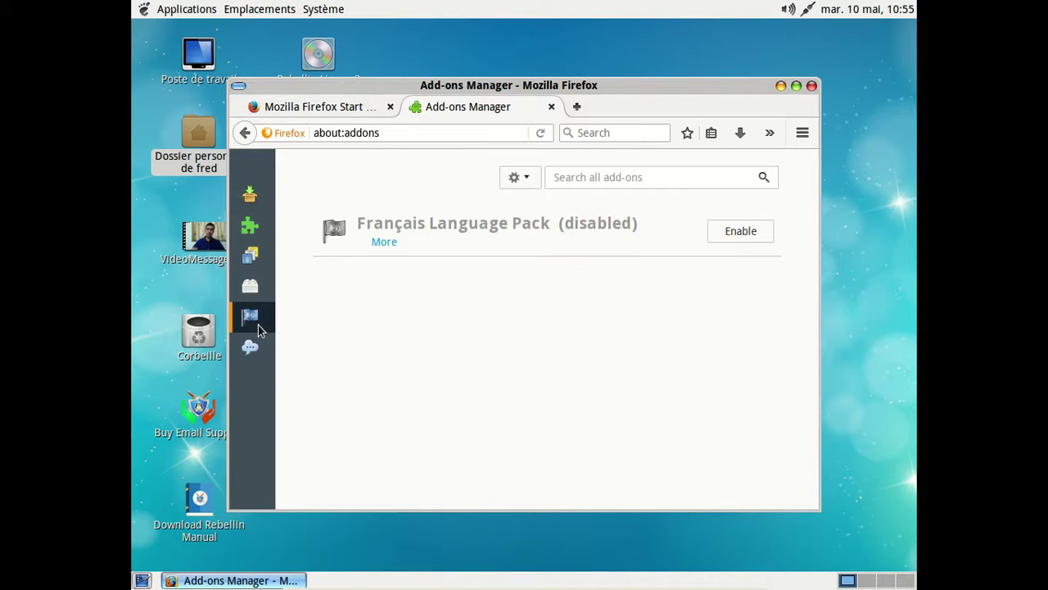
{"action": "left_click", "coordinate": [727, 230]}
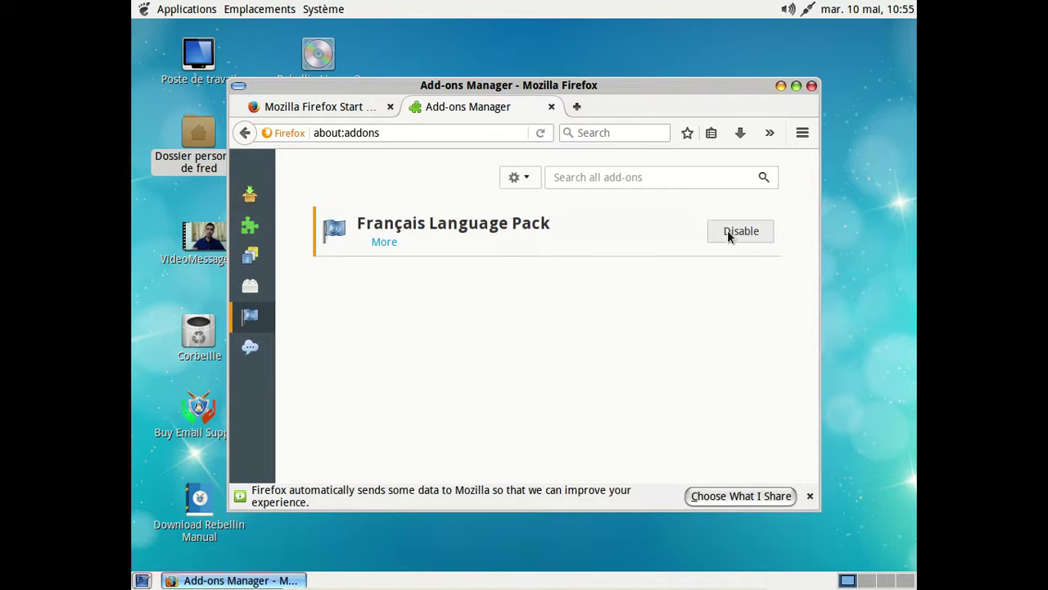
View the About window of Firefox from its help options and close it
{"action": "left_click", "coordinate": [803, 133]}
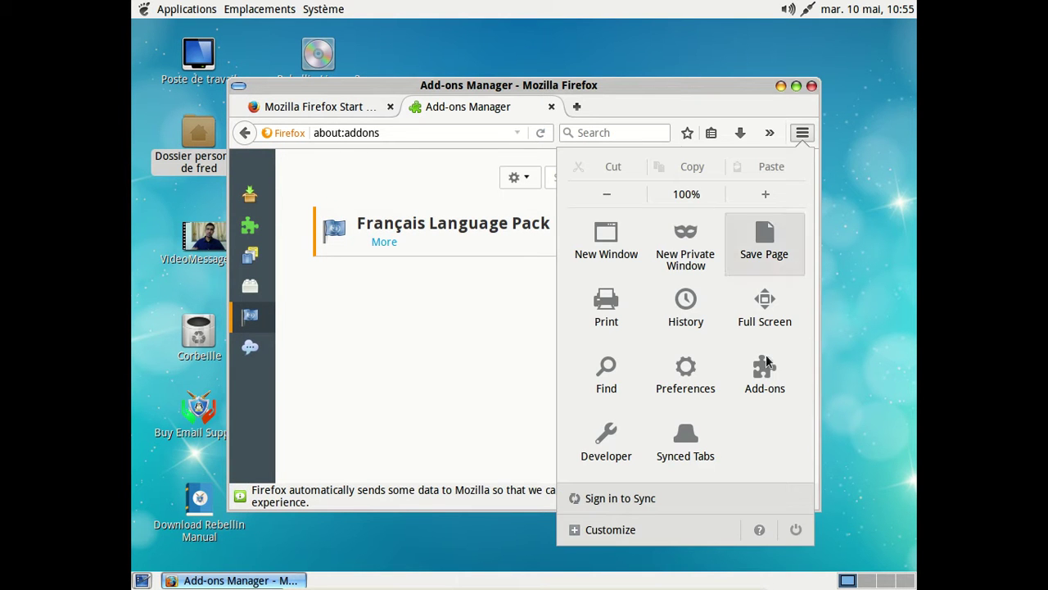
{"action": "left_click", "coordinate": [760, 532]}
{"action": "left_click", "coordinate": [696, 342]}
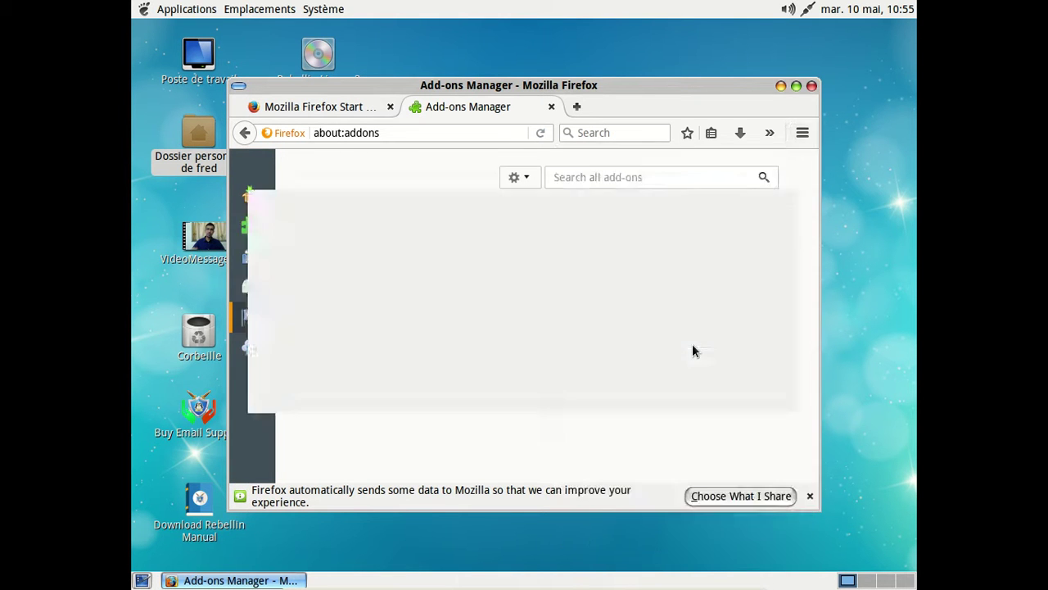
{"action": "left_click", "coordinate": [792, 180]}
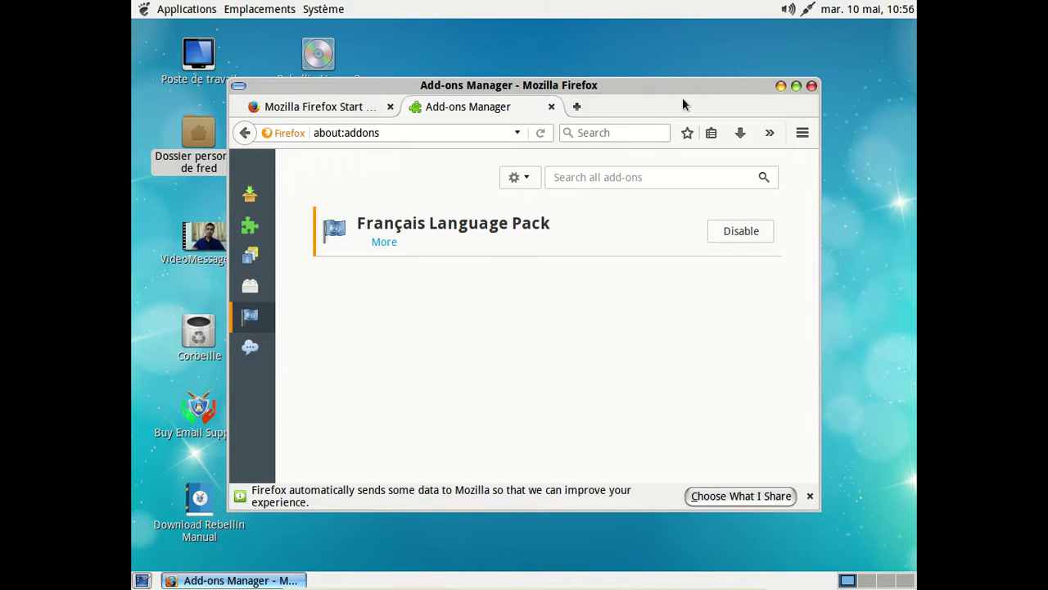
Close Firefox with both open tabs and clear the icon selection on the desktop
{"action": "left_click", "coordinate": [811, 86]}
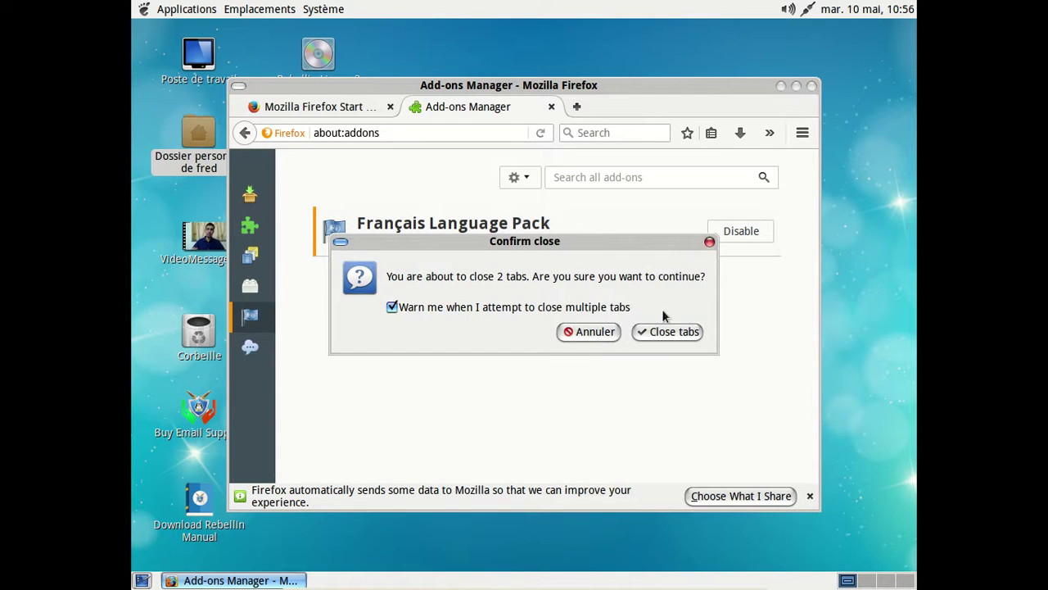
{"action": "left_click", "coordinate": [674, 332]}
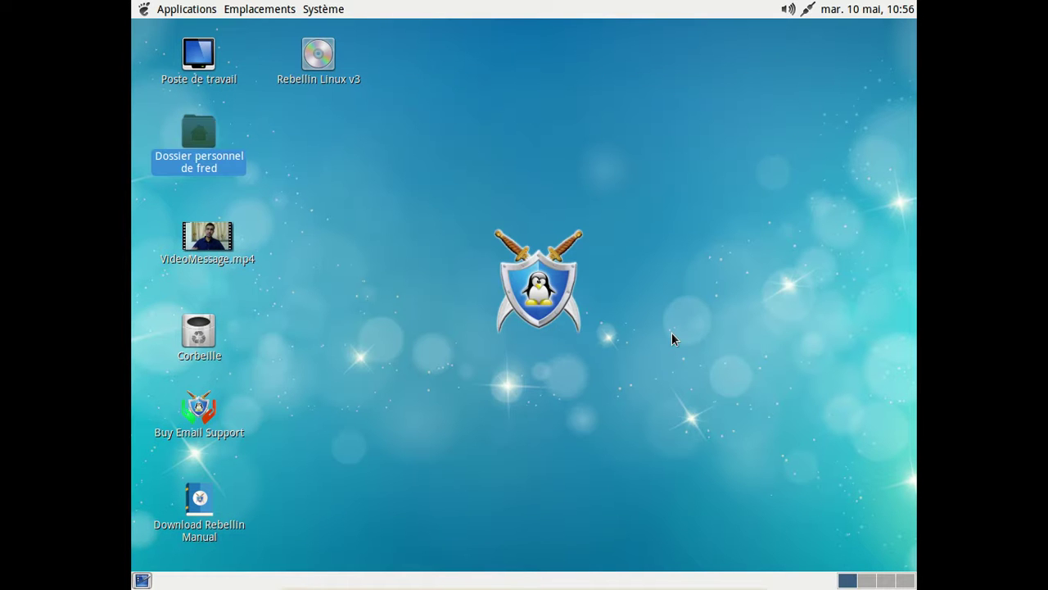
{"action": "left_click", "coordinate": [673, 338]}
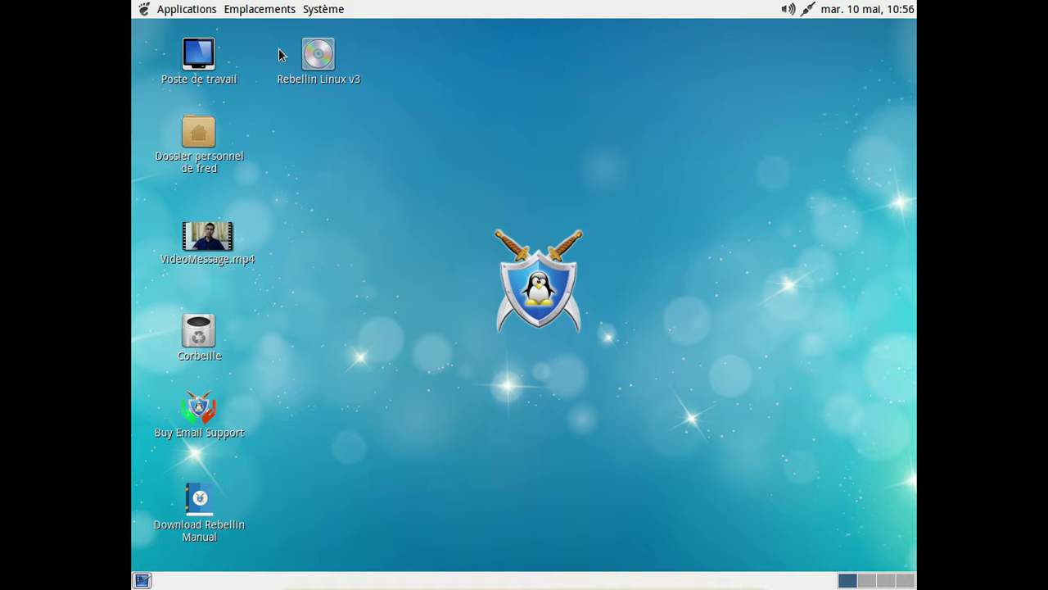
{"action": "left_click", "coordinate": [160, 10]}
{"action": "mouse_move", "coordinate": [255, 241]}
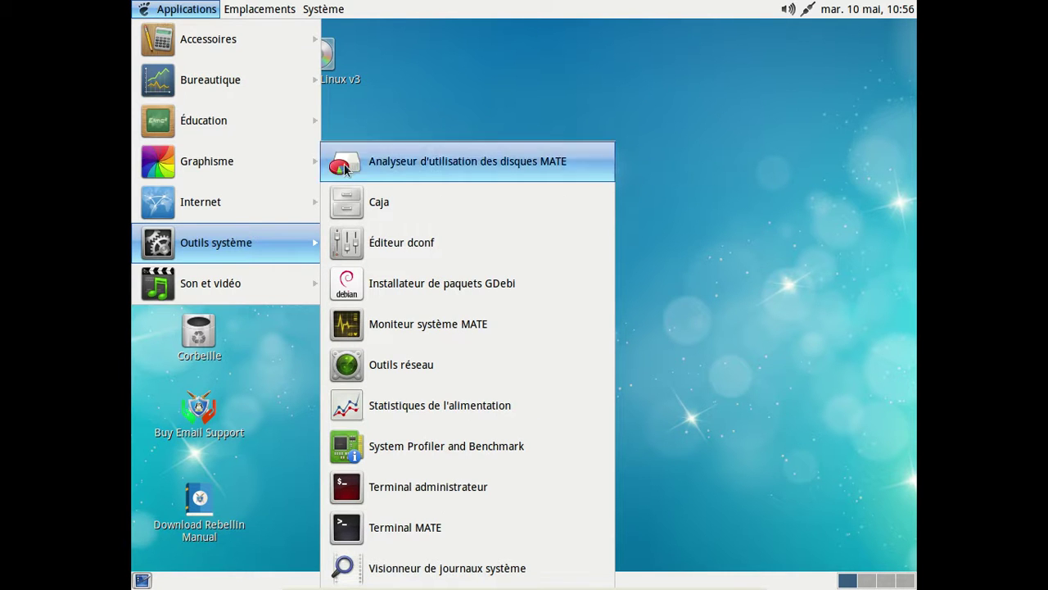
{"action": "left_click", "coordinate": [502, 82]}
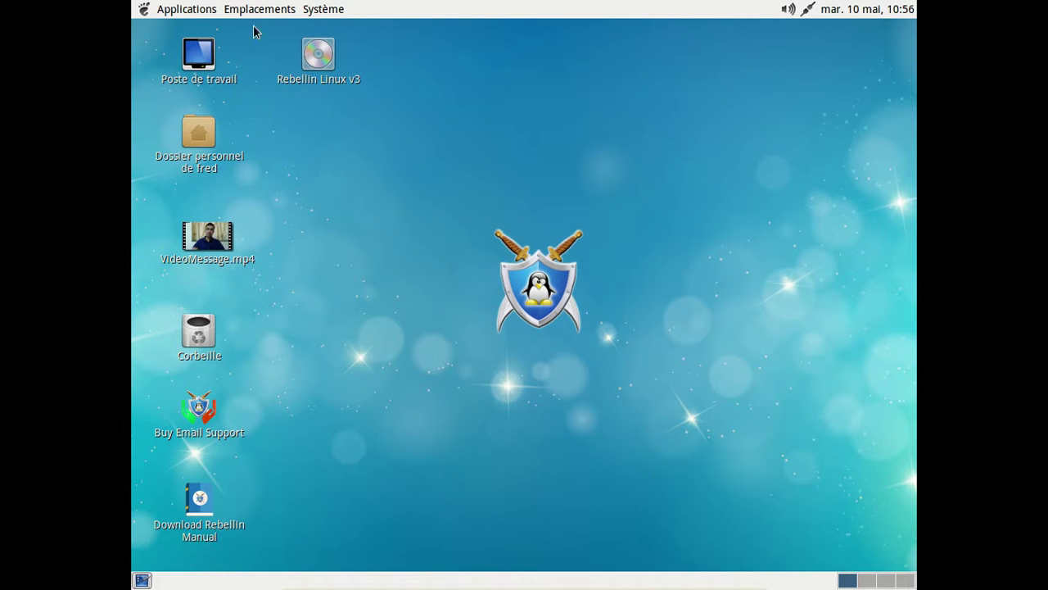
Launch Firefox from the Internet applications, and view its About window from the help options before closing it
{"action": "left_click", "coordinate": [178, 11]}
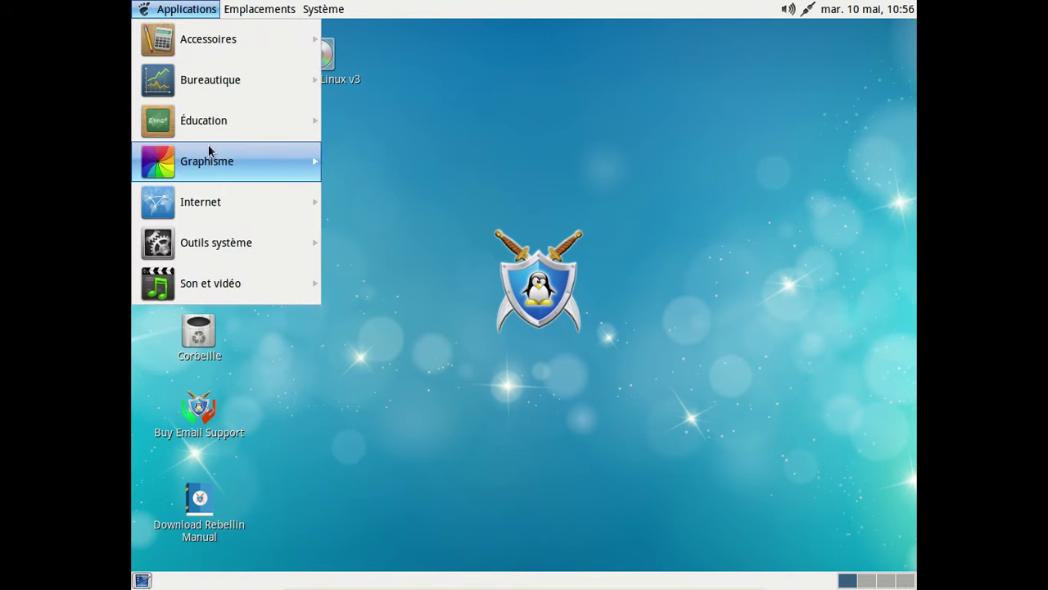
{"action": "mouse_move", "coordinate": [227, 197]}
{"action": "left_click", "coordinate": [442, 392]}
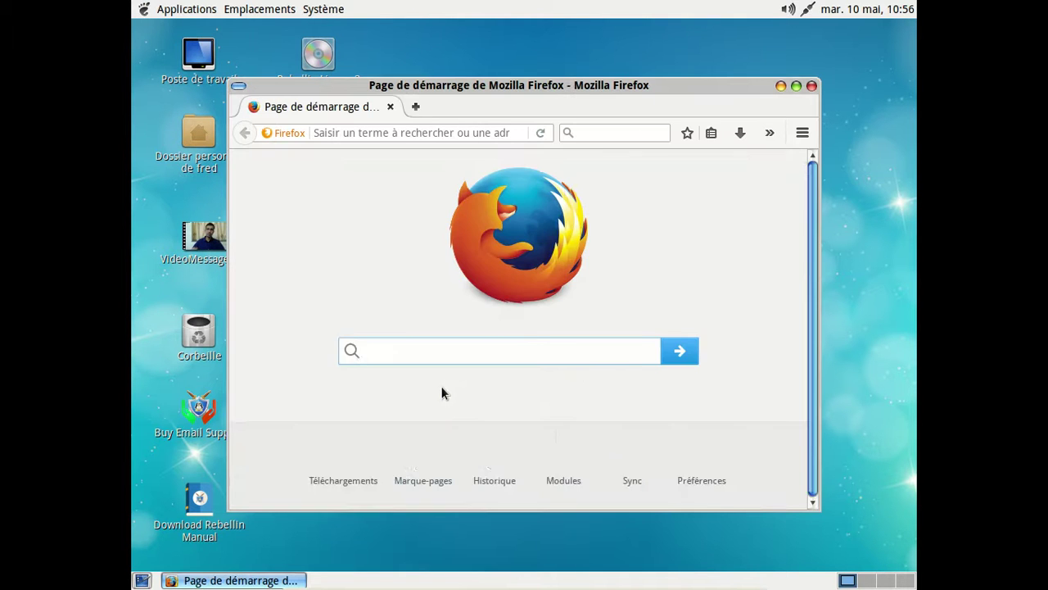
{"action": "left_click", "coordinate": [801, 133]}
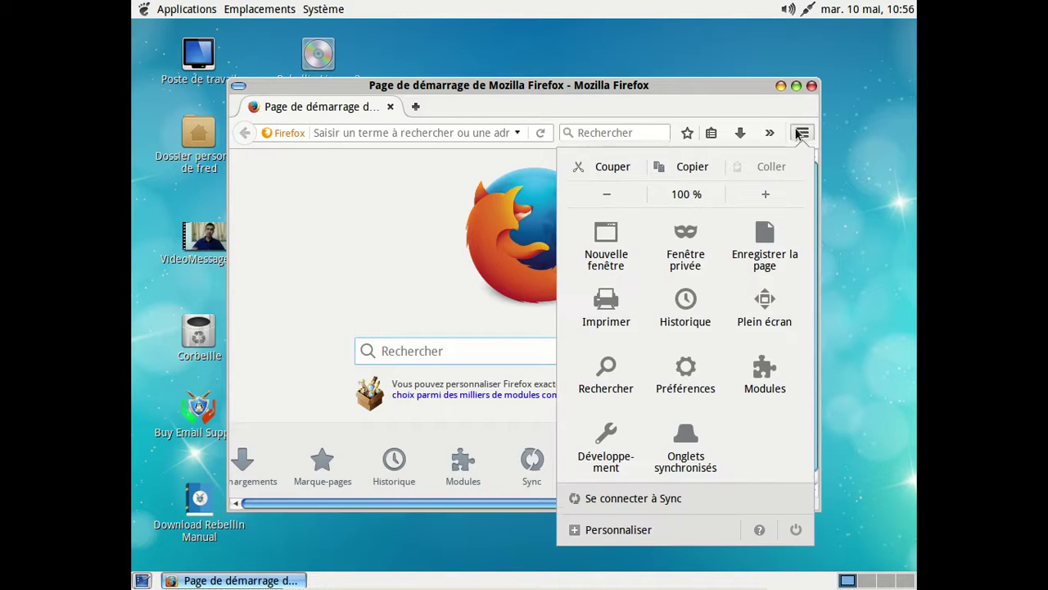
{"action": "left_click", "coordinate": [757, 530]}
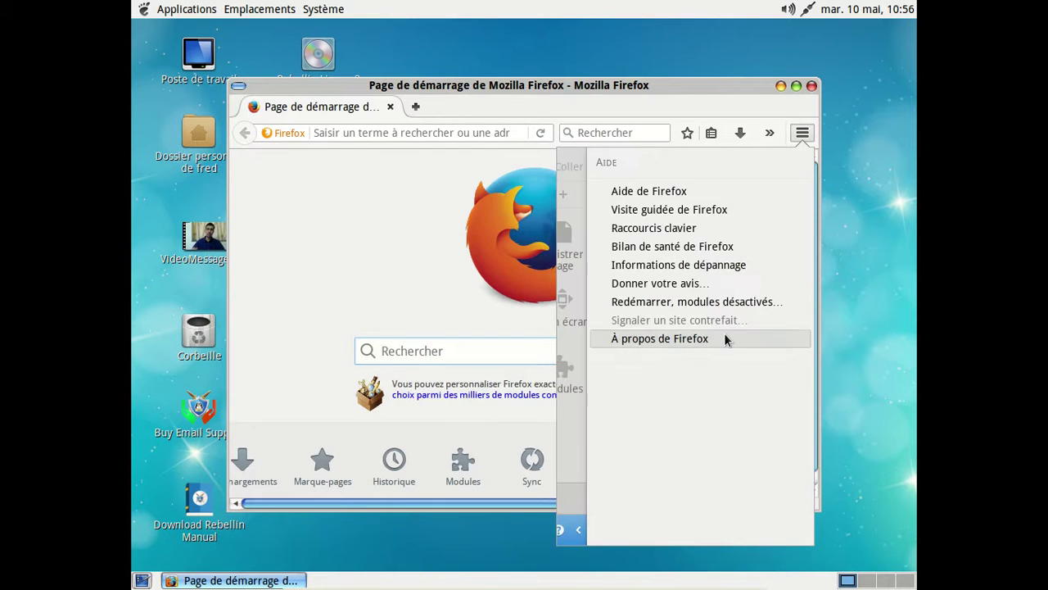
{"action": "left_click", "coordinate": [724, 336]}
{"action": "left_click", "coordinate": [793, 181]}
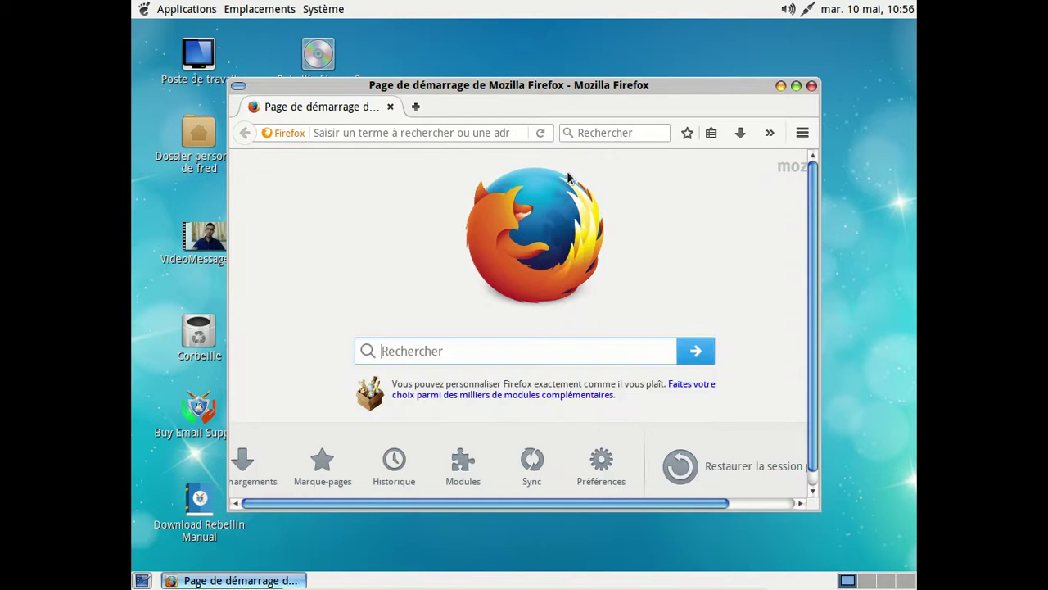
Load inlimbo1.bandcamp.com in Firefox, and move and enlarge the browser window to show more of the page
{"action": "left_click", "coordinate": [399, 136]}
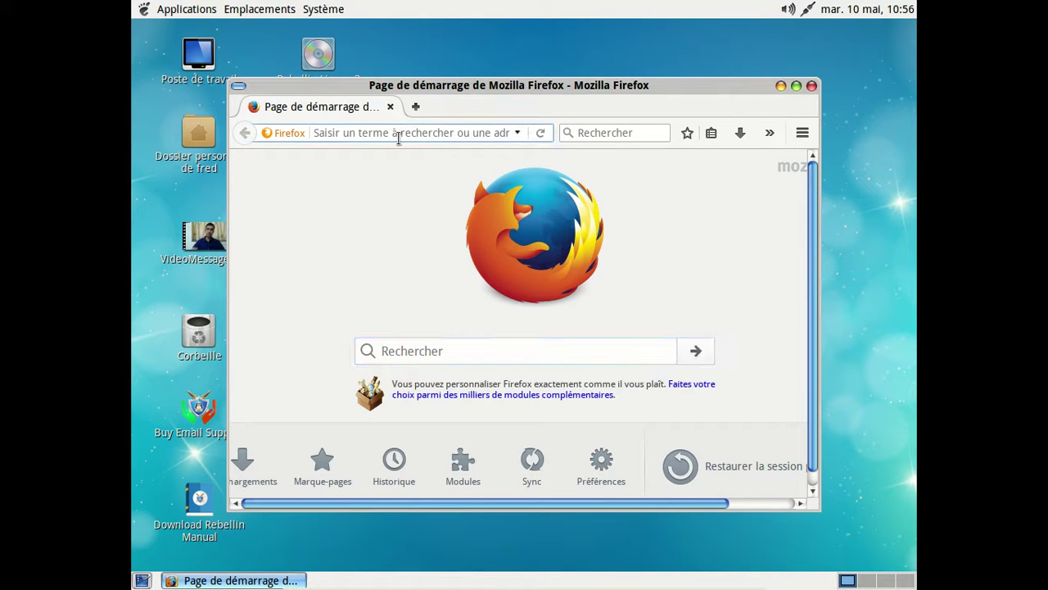
{"action": "type", "text": "inli"}
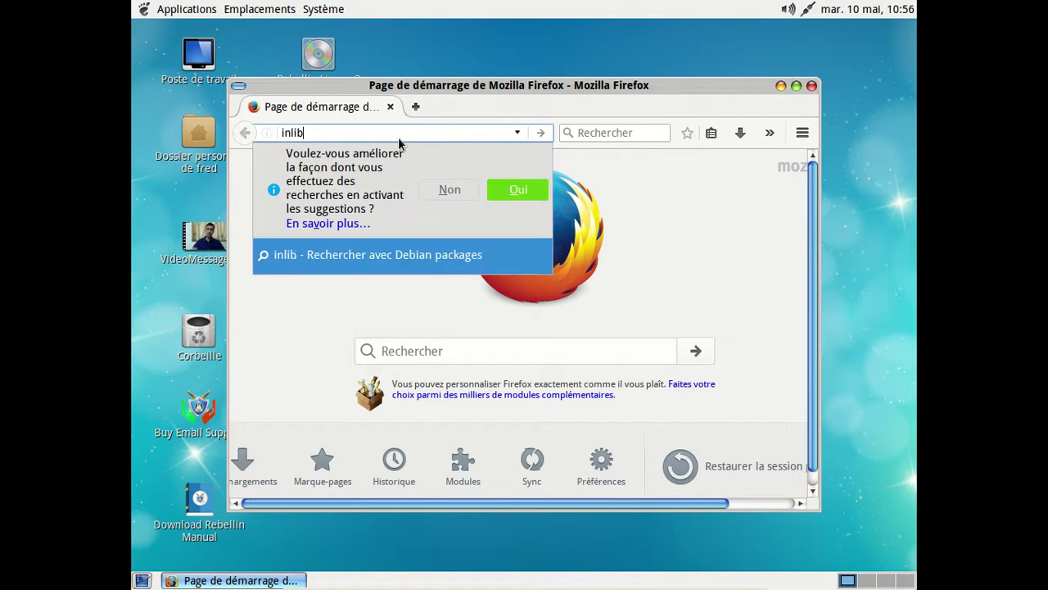
{"action": "type", "text": "mbo"}
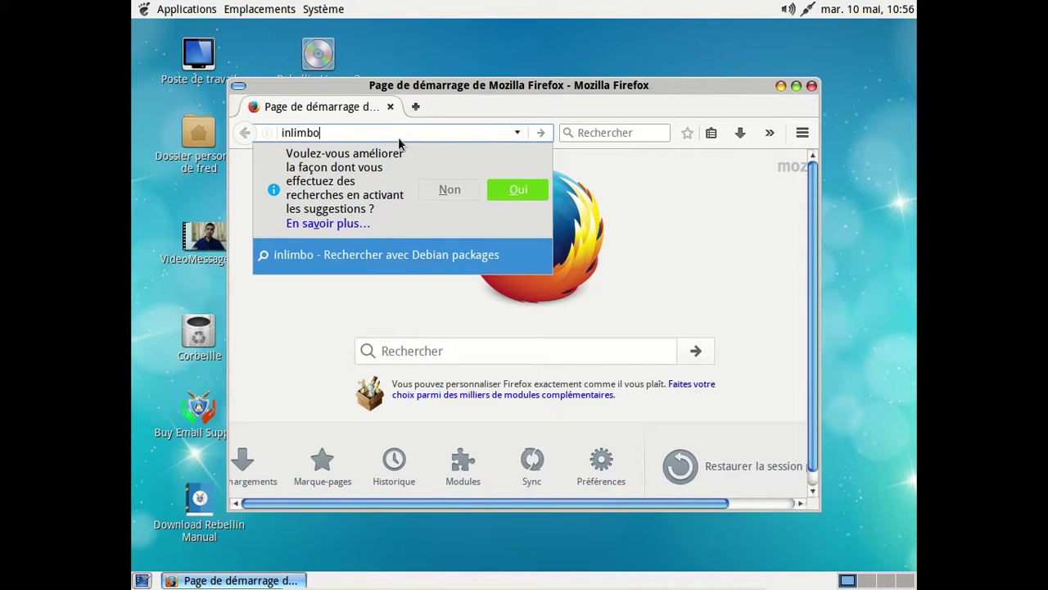
{"action": "type", "text": "1."}
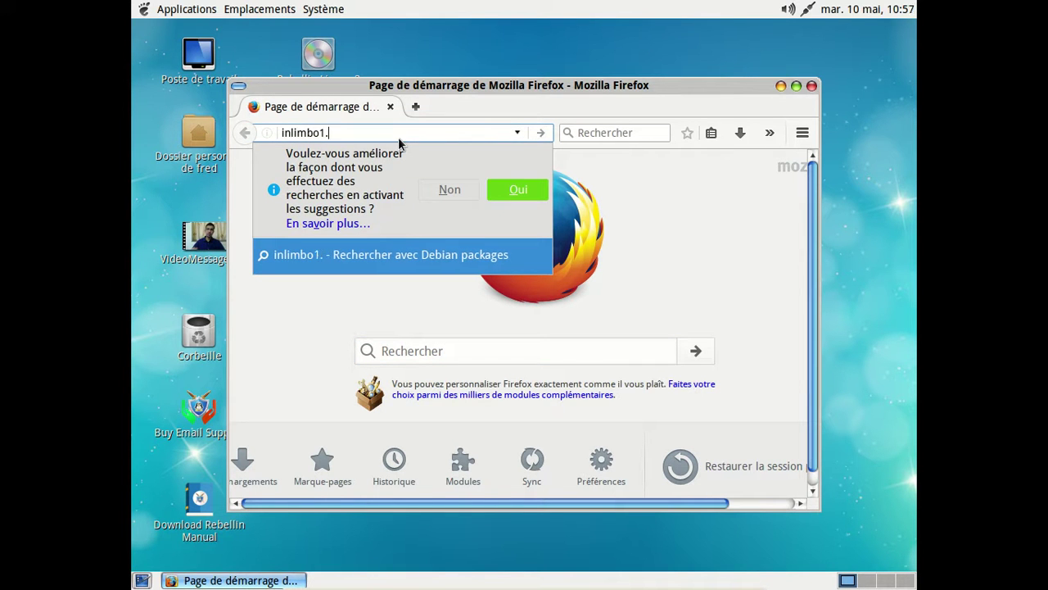
{"action": "type", "text": "bandc"}
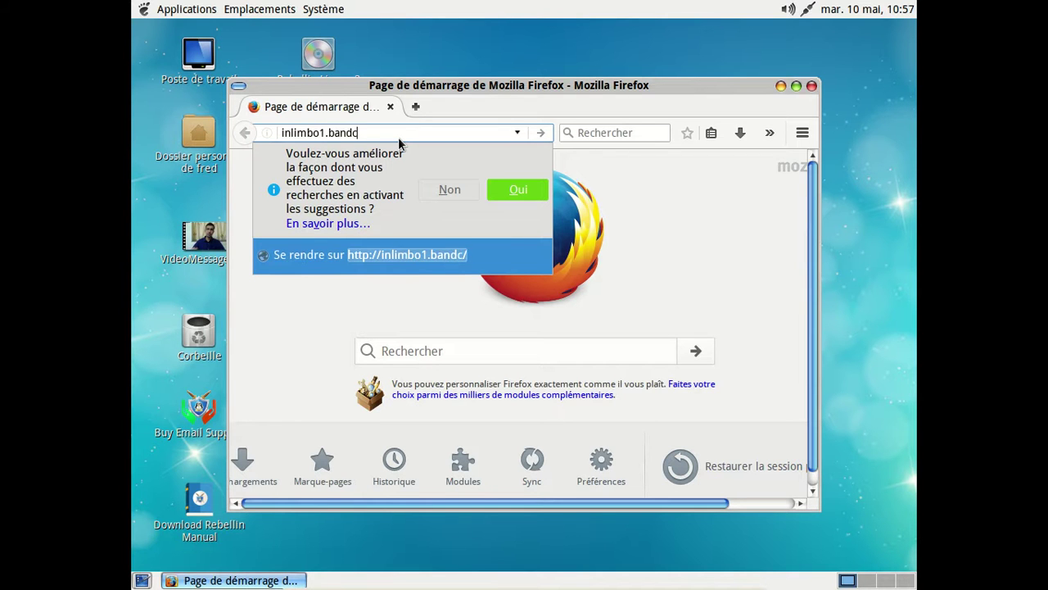
{"action": "type", "text": "amp.com"}
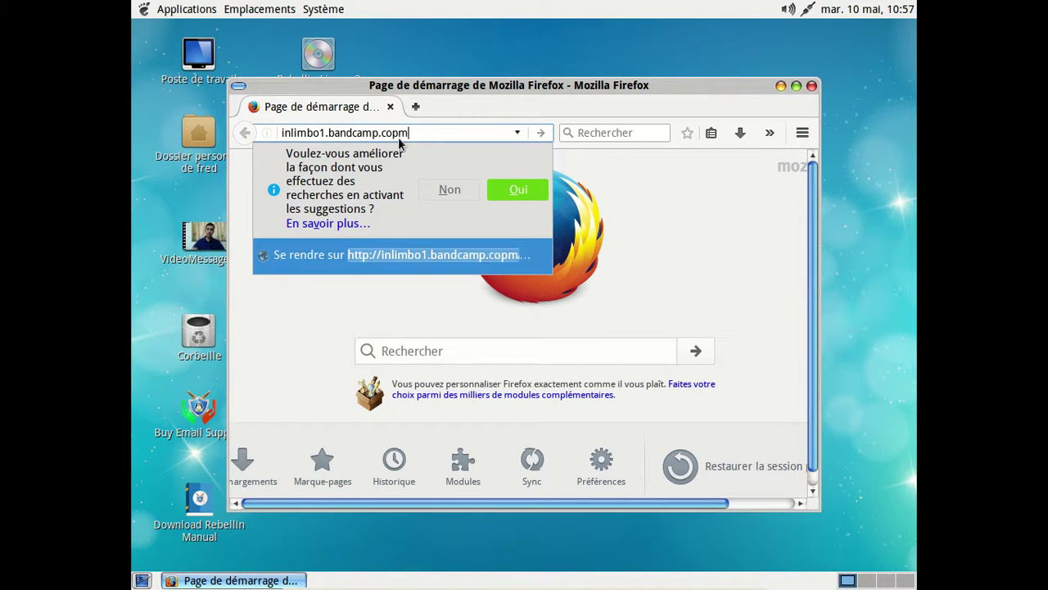
{"action": "key", "text": "Return"}
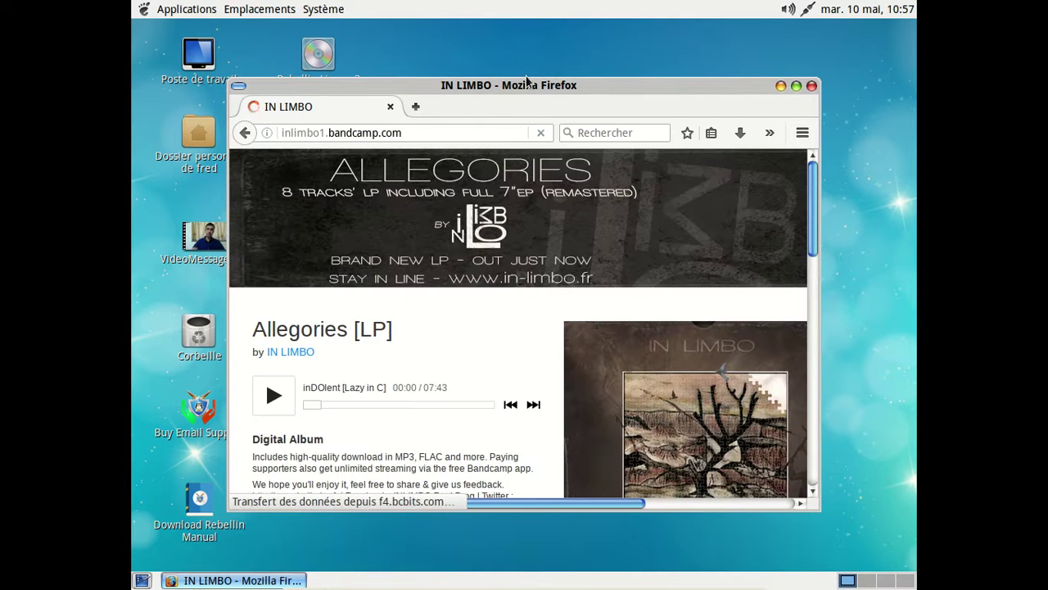
{"action": "left_click_drag", "start_coordinate": [525, 86], "coordinate": [491, 30]}
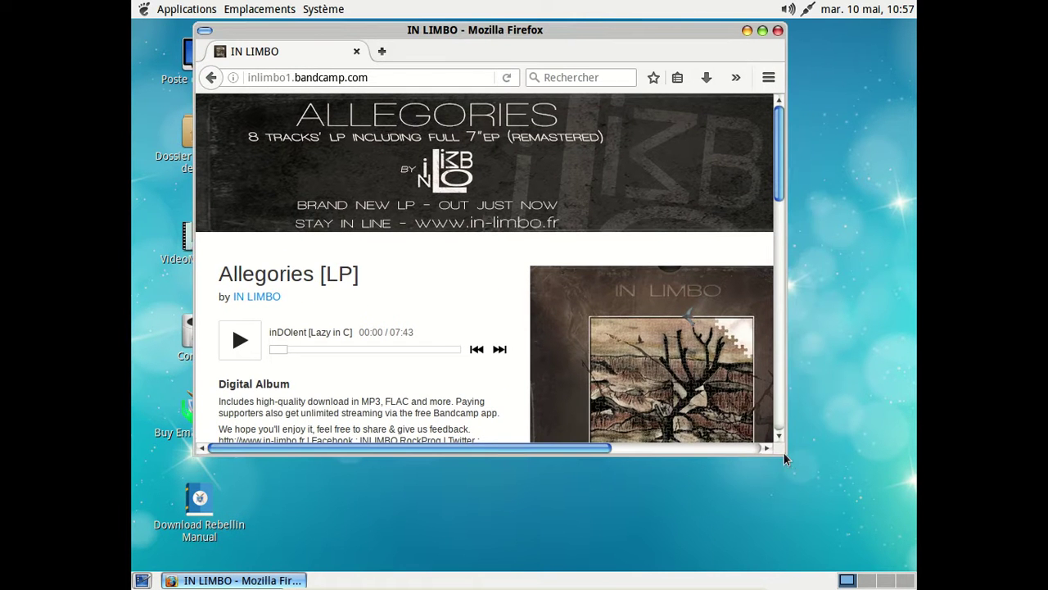
{"action": "left_click_drag", "start_coordinate": [788, 453], "coordinate": [803, 485]}
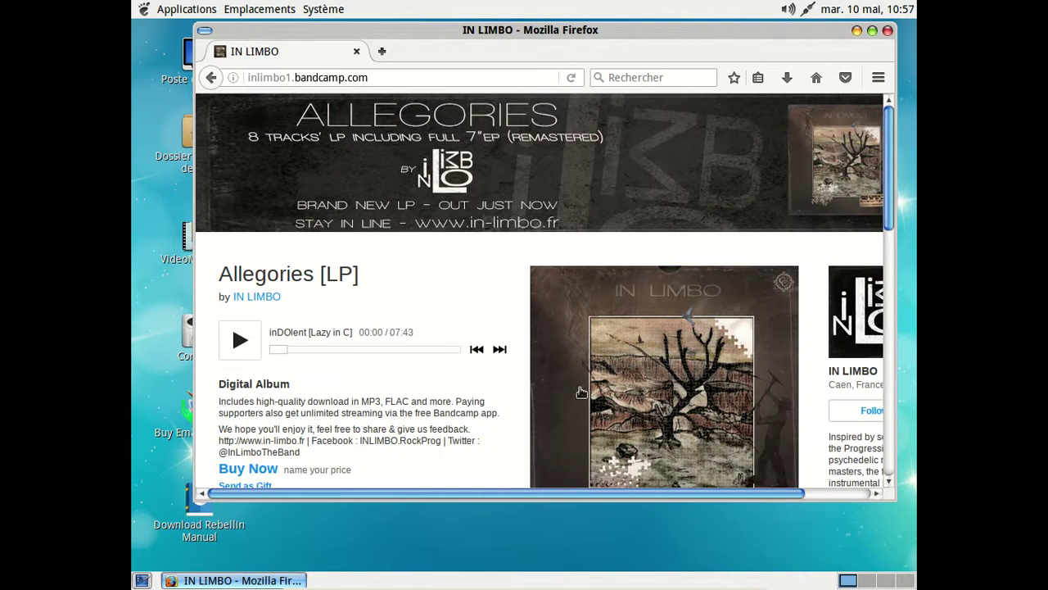
Play the first track of the Allegories album, skipping forward in it, and close Firefox
{"action": "scroll", "coordinate": [482, 352], "scroll_direction": "down", "scroll_amount": 5}
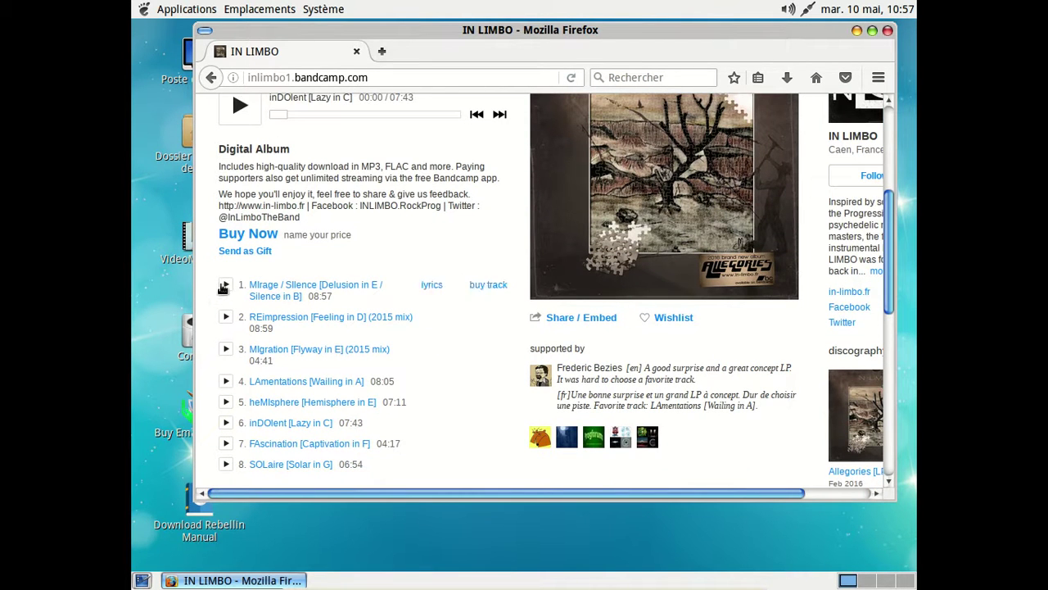
{"action": "left_click", "coordinate": [224, 287]}
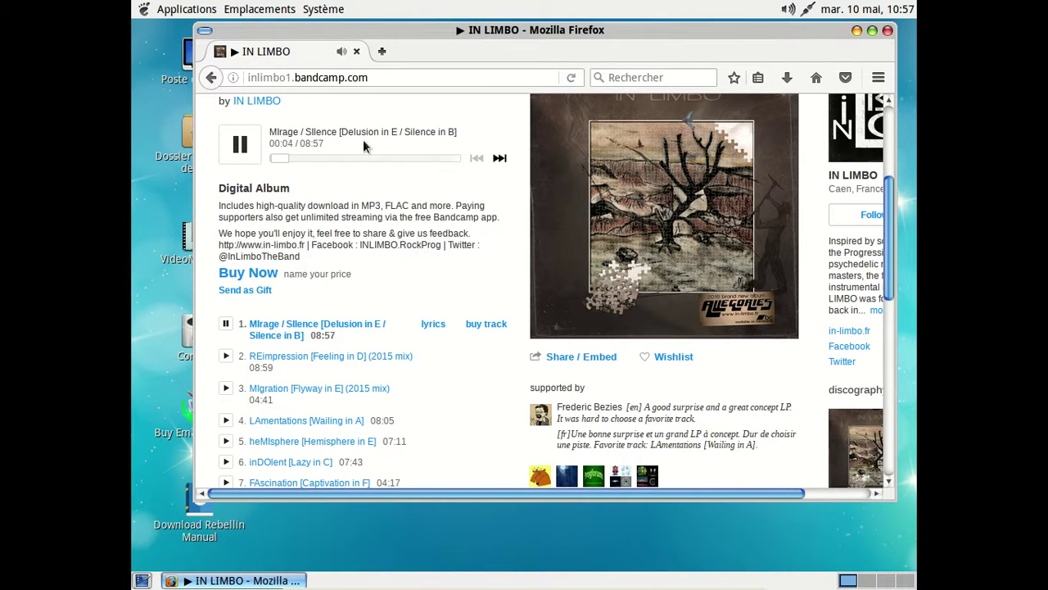
{"action": "left_click_drag", "start_coordinate": [279, 159], "coordinate": [339, 161]}
{"action": "left_click", "coordinate": [887, 30]}
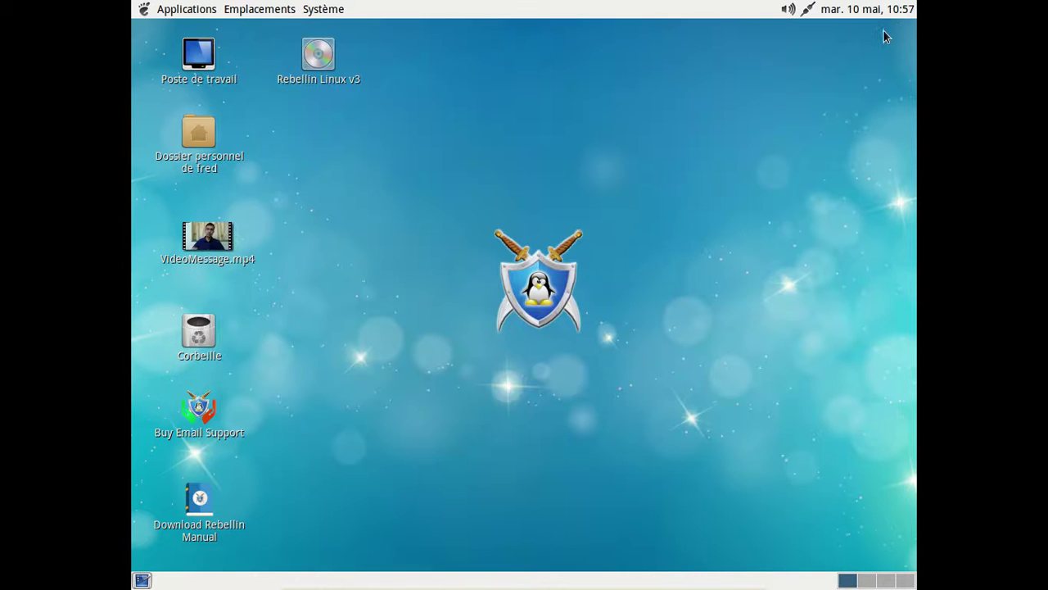
Launch the Synaptic package manager from the system administration tools and authenticate with the root password
{"action": "left_click", "coordinate": [319, 9]}
{"action": "mouse_move", "coordinate": [351, 76]}
{"action": "left_click", "coordinate": [664, 164]}
{"action": "type", "text": "******"}
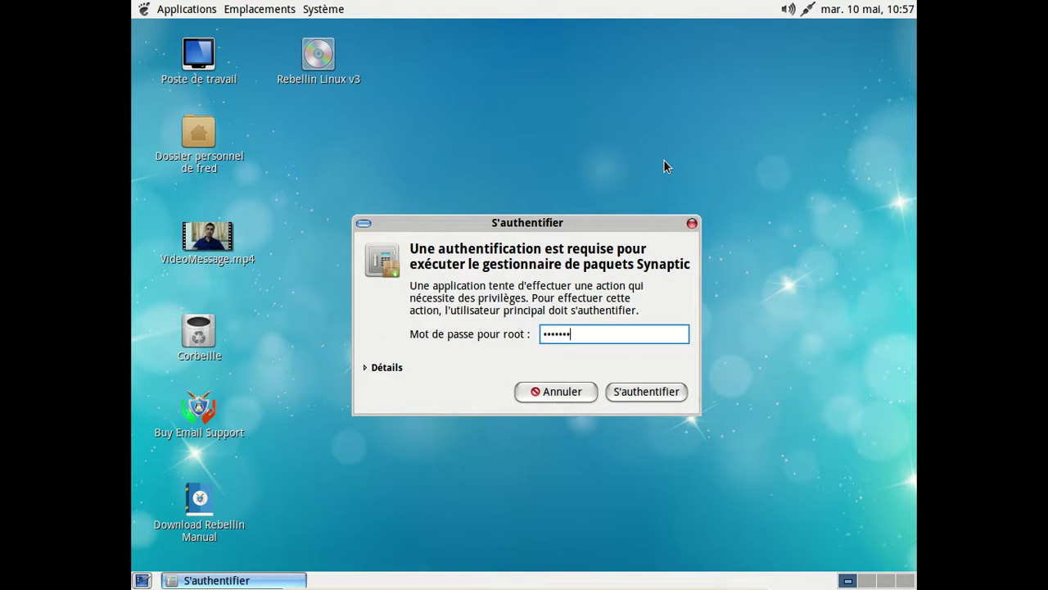
{"action": "key", "text": "Return"}
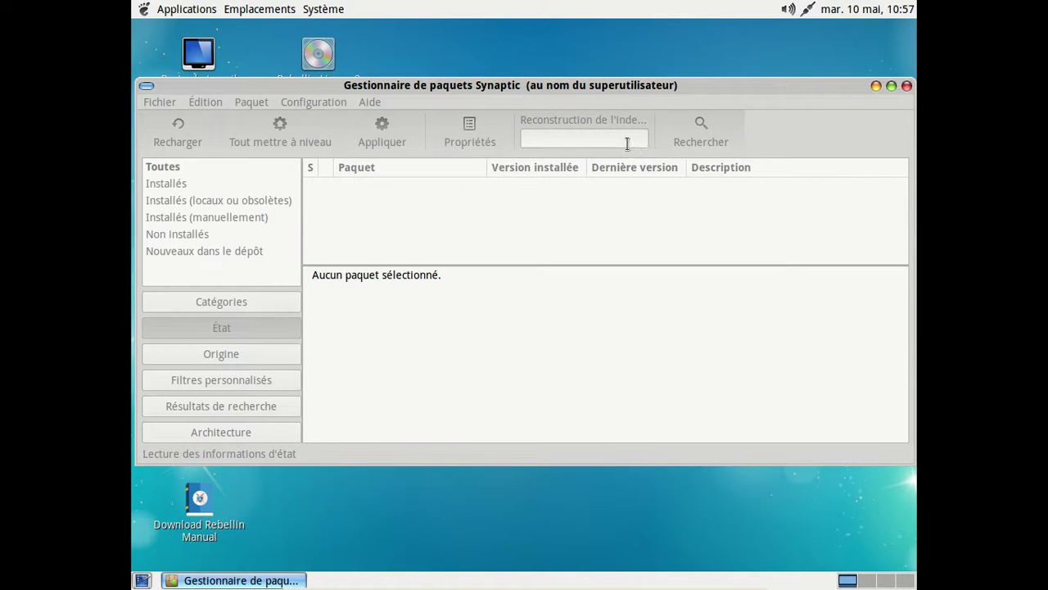
Filter the Synaptic packages by firefox-esr and restrict the list to installed packages
{"action": "type", "text": "firefox-e"}
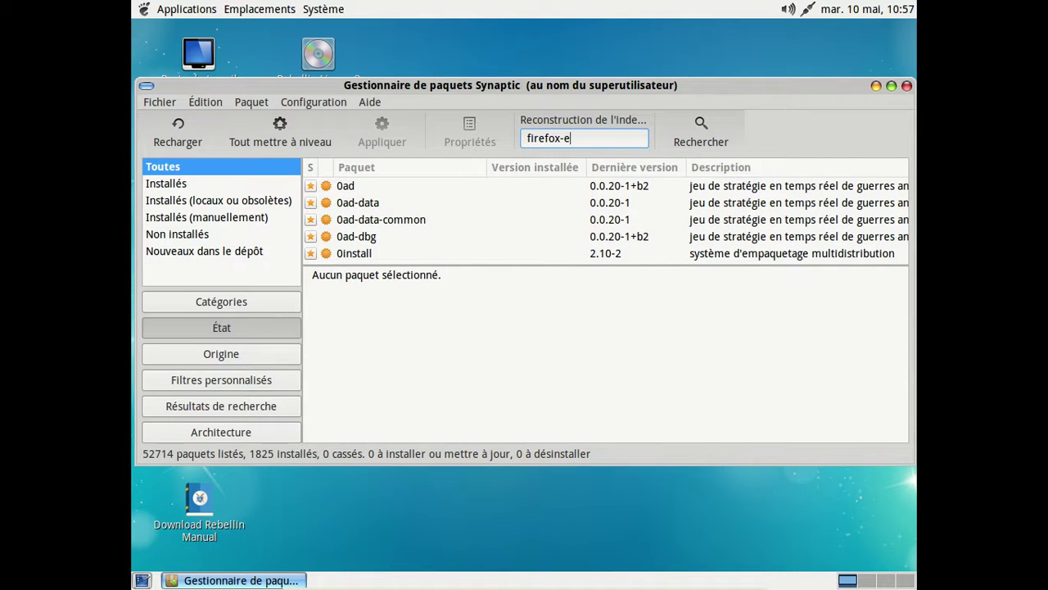
{"action": "type", "text": "sr"}
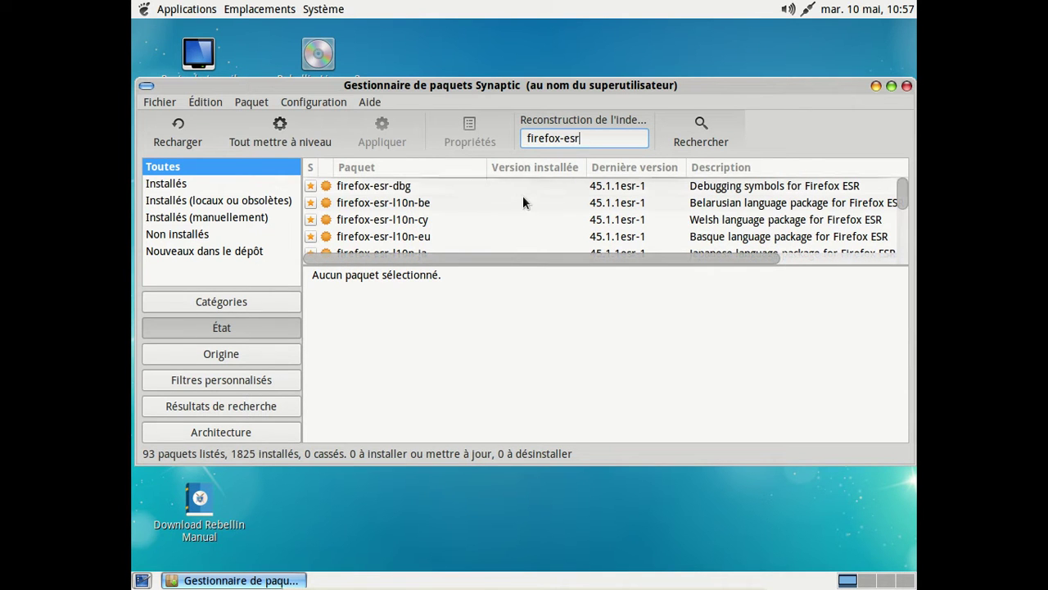
{"action": "left_click", "coordinate": [184, 184]}
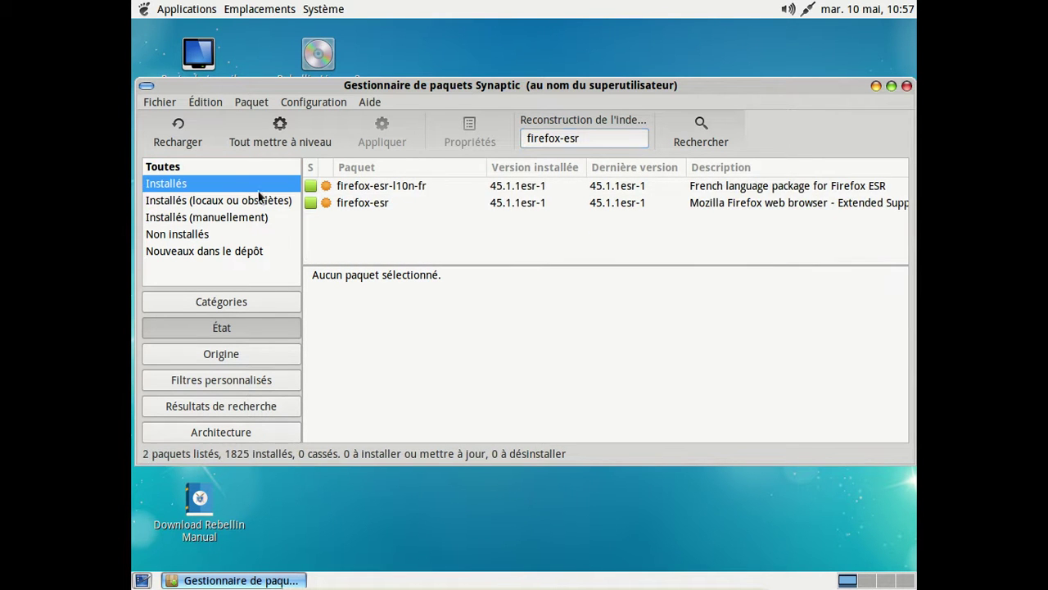
Mark firefox-esr and firefox-esr-l10n-fr for complete removal, accepting the additional removal of iceweasel-l10n-fr
{"action": "left_click", "coordinate": [445, 186]}
{"action": "left_click", "coordinate": [432, 200], "text": "shift"}
{"action": "right_click", "coordinate": [431, 200]}
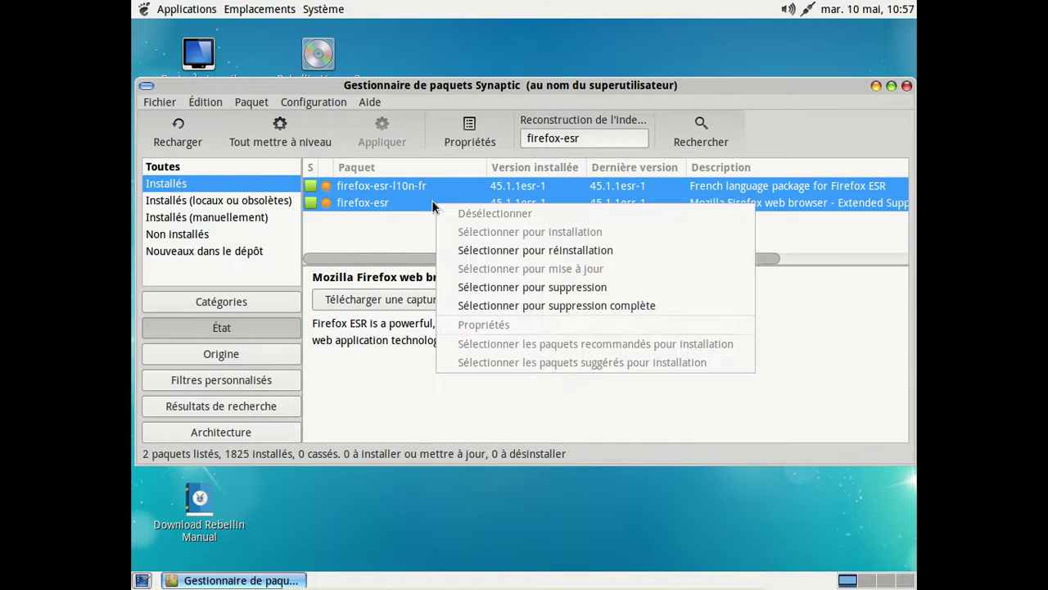
{"action": "left_click", "coordinate": [606, 300]}
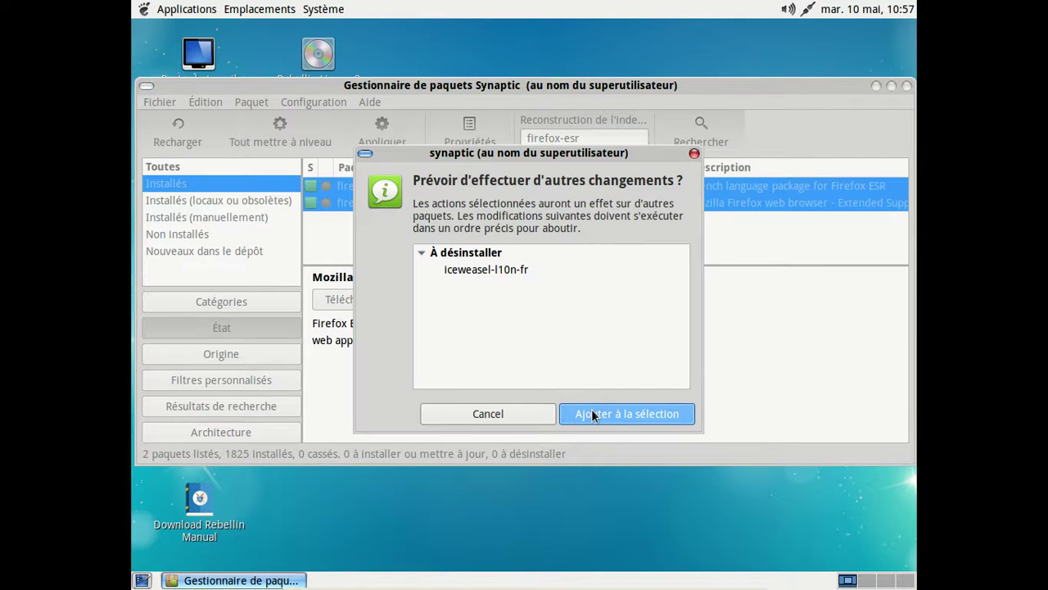
{"action": "left_click", "coordinate": [592, 412]}
Apply the marked package removals and expand the detailed information about their progress
{"action": "left_click", "coordinate": [391, 134]}
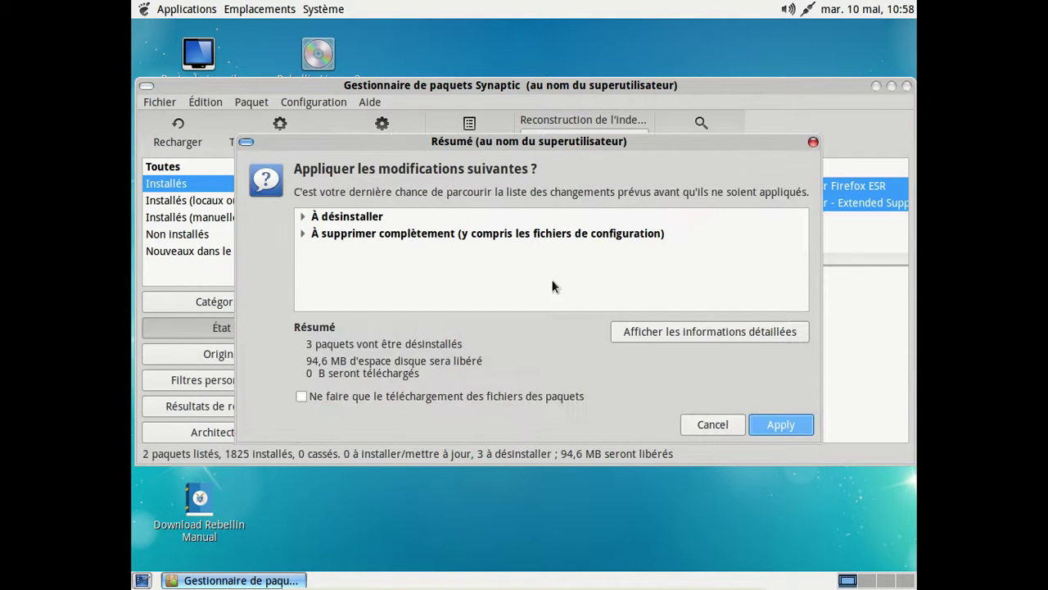
{"action": "left_click", "coordinate": [796, 425]}
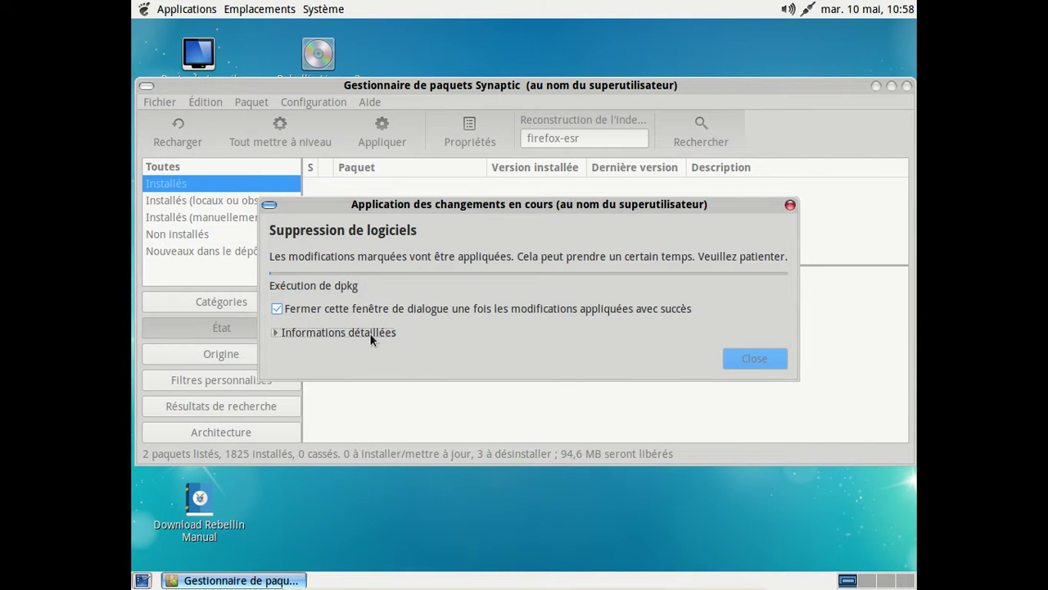
{"action": "left_click", "coordinate": [370, 333]}
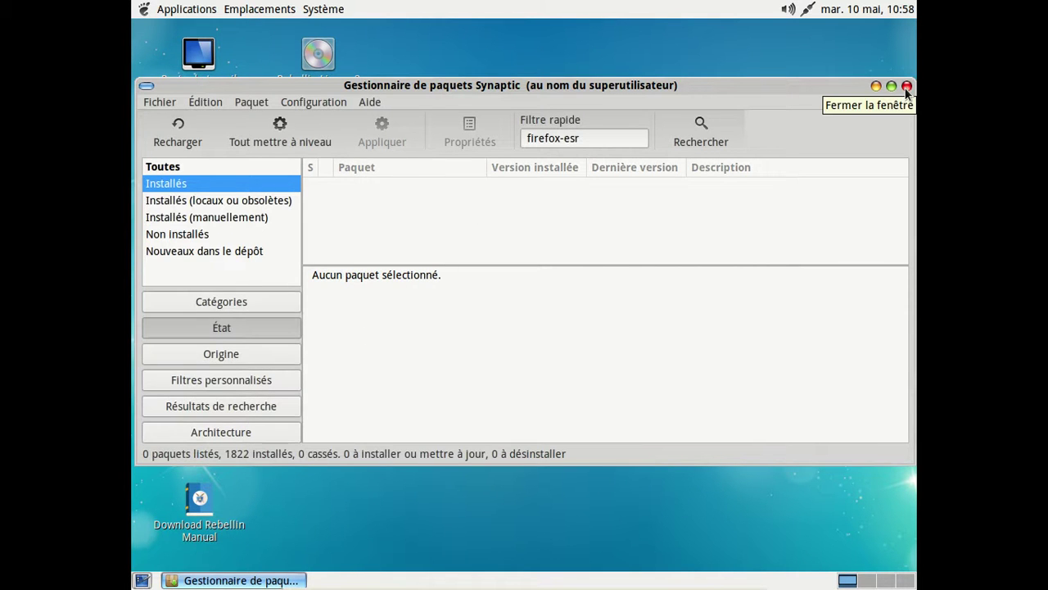
Check the local or obsolete packages and the packages new in the repository, and close Synaptic
{"action": "left_click", "coordinate": [275, 203]}
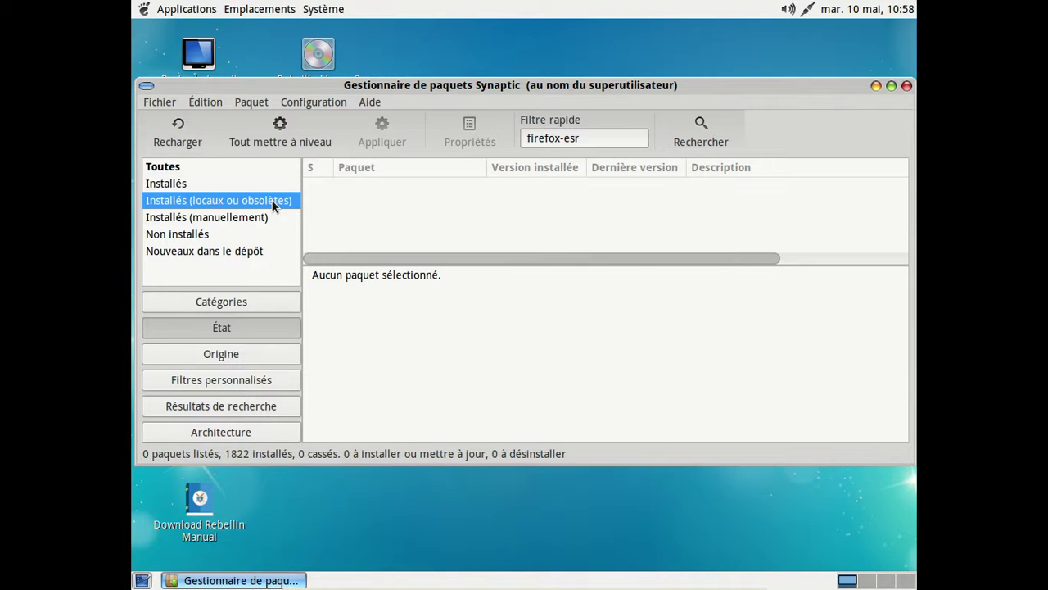
{"action": "left_click", "coordinate": [248, 247]}
{"action": "left_click", "coordinate": [906, 86]}
Launch Inkscape from the graphics applications and open its About window to view the version
{"action": "left_click", "coordinate": [185, 10]}
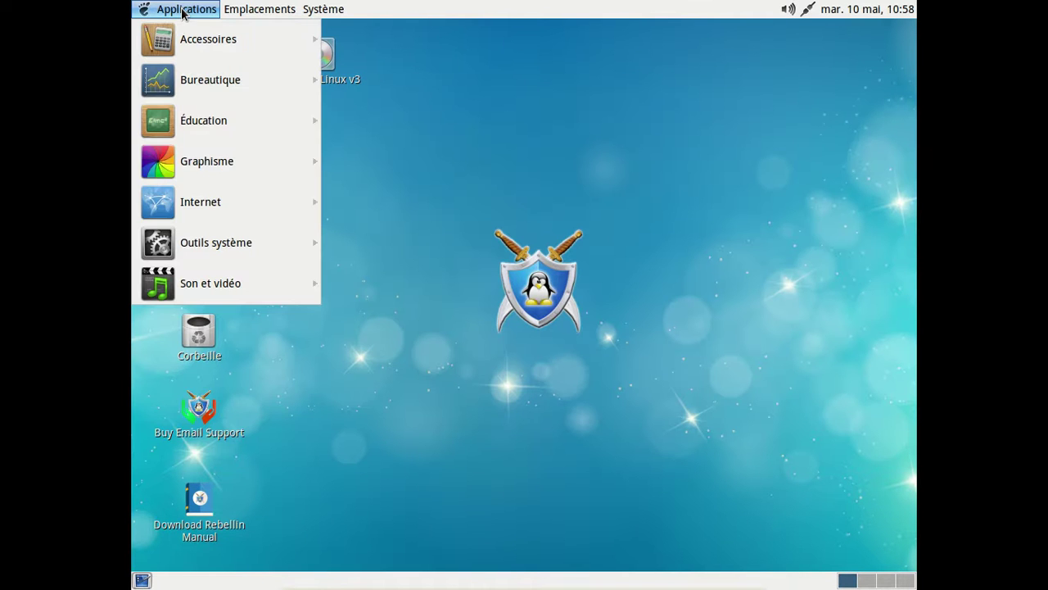
{"action": "mouse_move", "coordinate": [206, 168]}
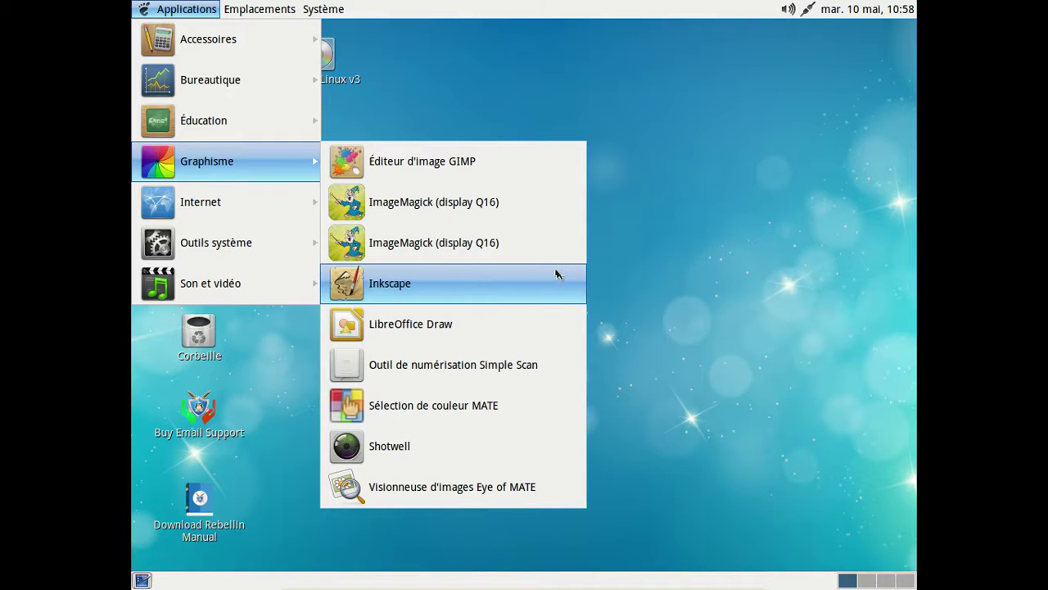
{"action": "left_click", "coordinate": [490, 281]}
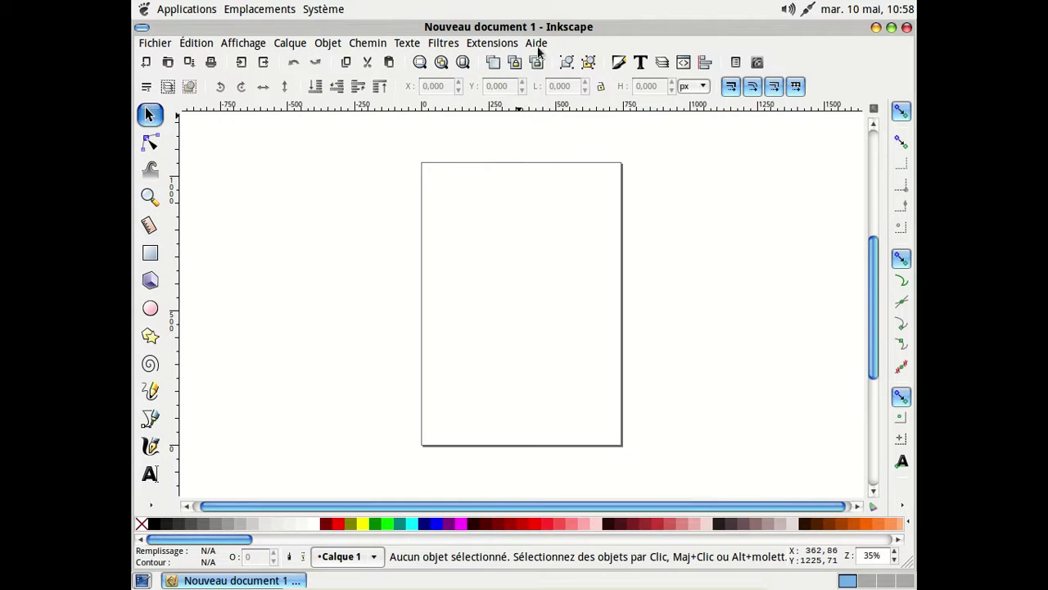
{"action": "left_click", "coordinate": [538, 46]}
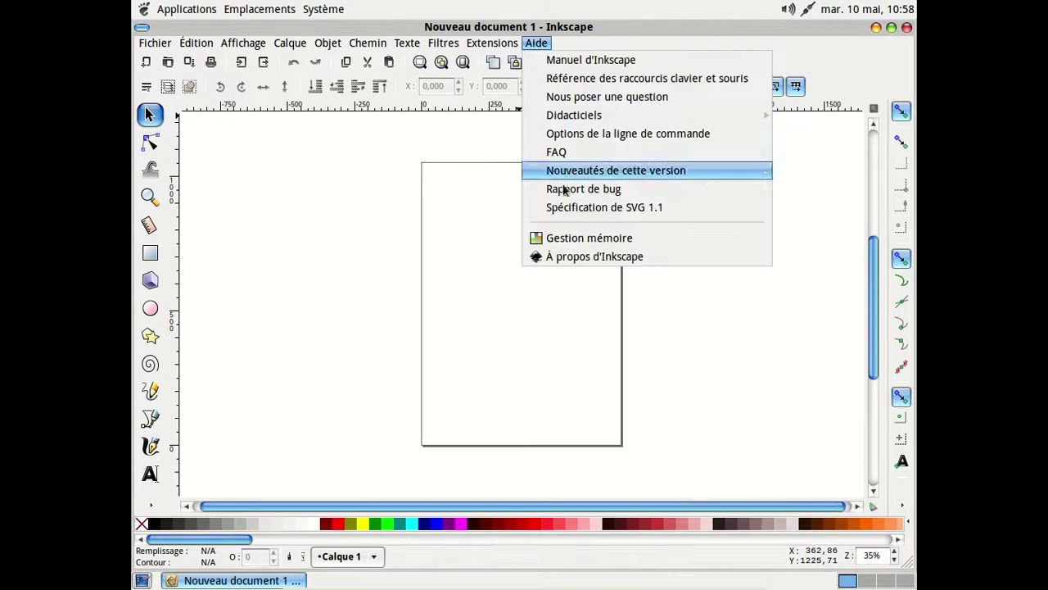
{"action": "left_click", "coordinate": [586, 259]}
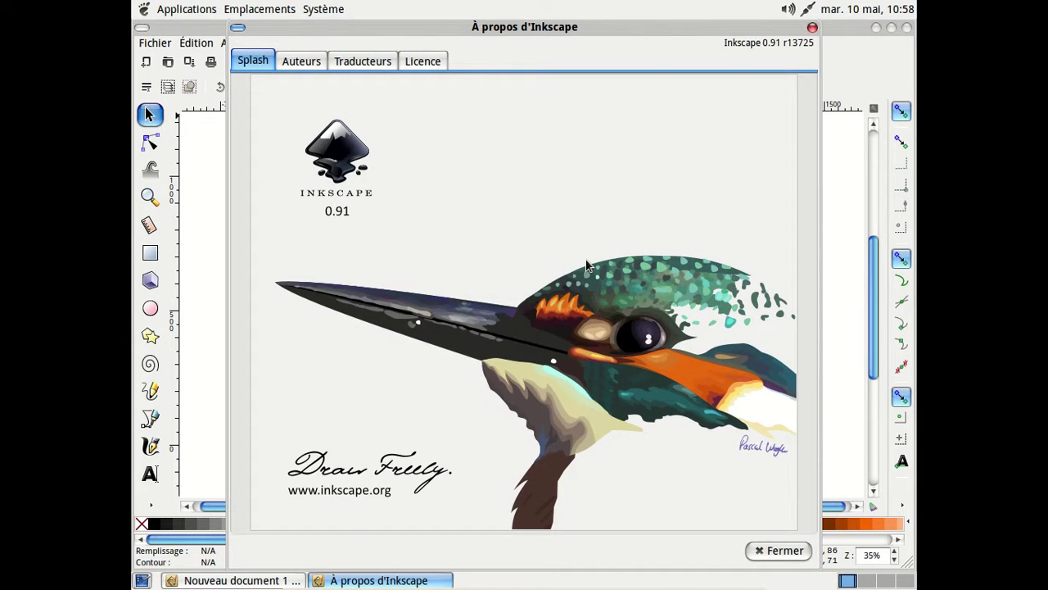
Close Inkscape along with its About window, and launch Firefox from the Internet applications
{"action": "left_click", "coordinate": [812, 29]}
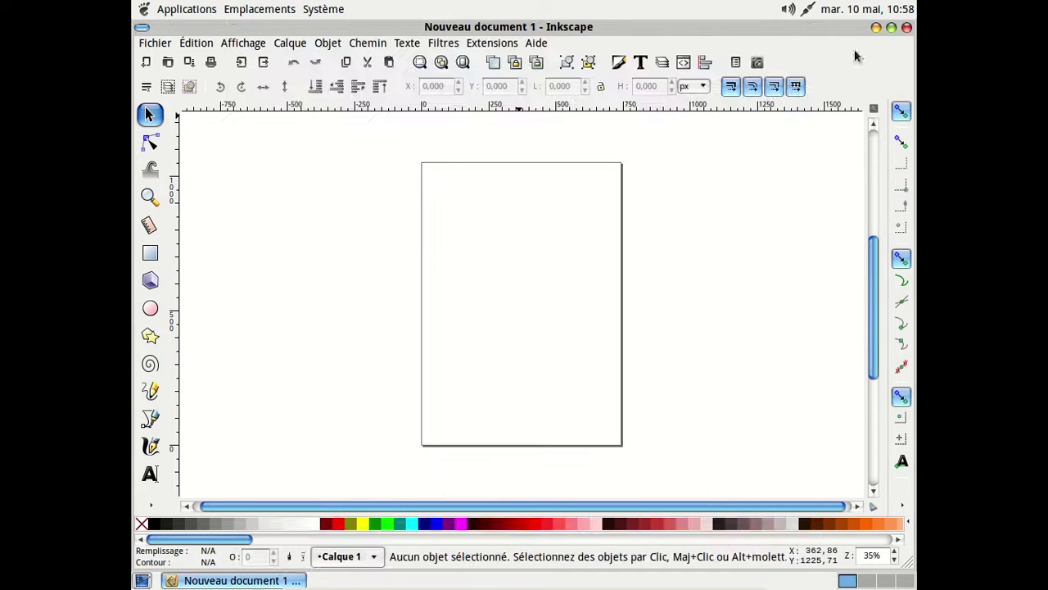
{"action": "left_click", "coordinate": [907, 27]}
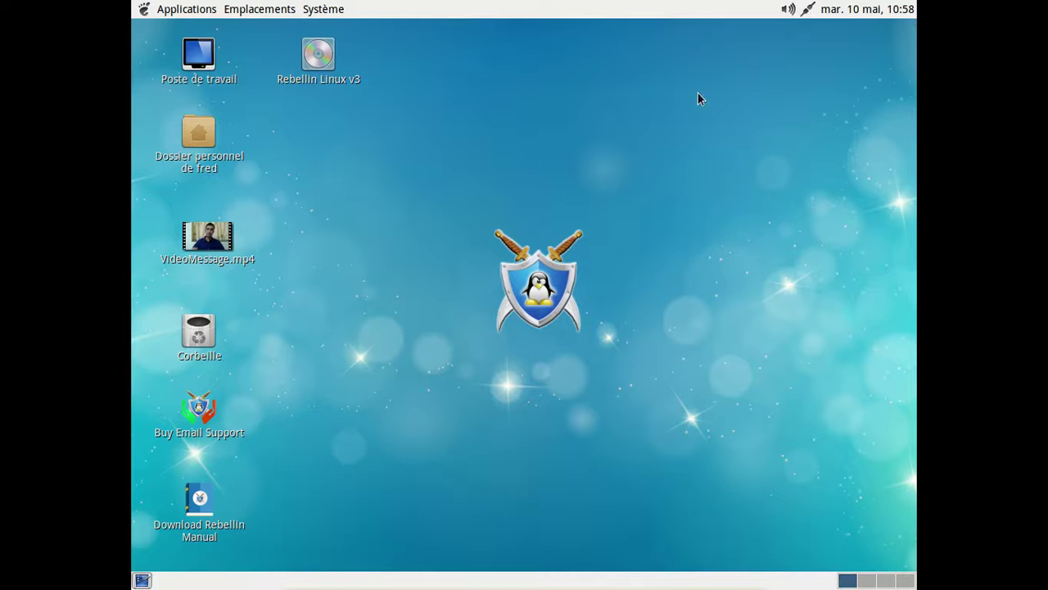
{"action": "left_click", "coordinate": [166, 11]}
{"action": "mouse_move", "coordinate": [216, 203]}
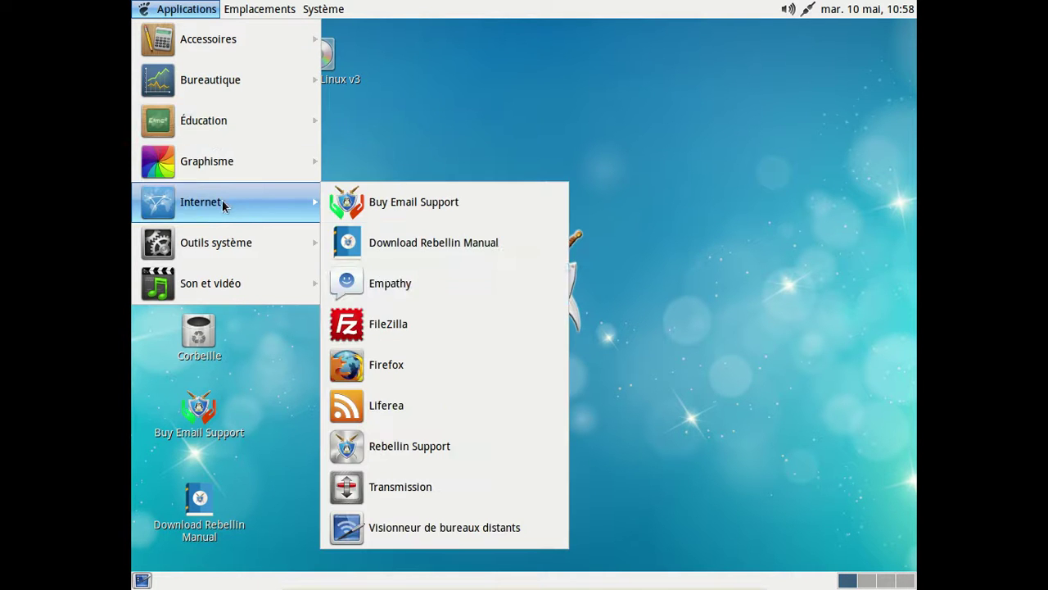
{"action": "left_click", "coordinate": [421, 355]}
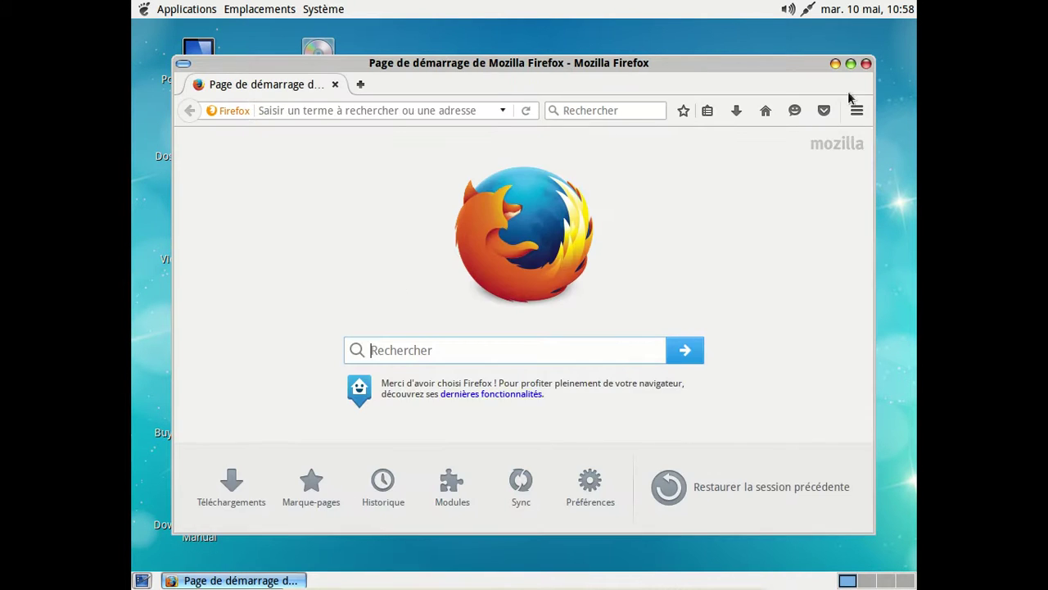
Check the Firefox version in its About window and close that window
{"action": "left_click", "coordinate": [857, 110]}
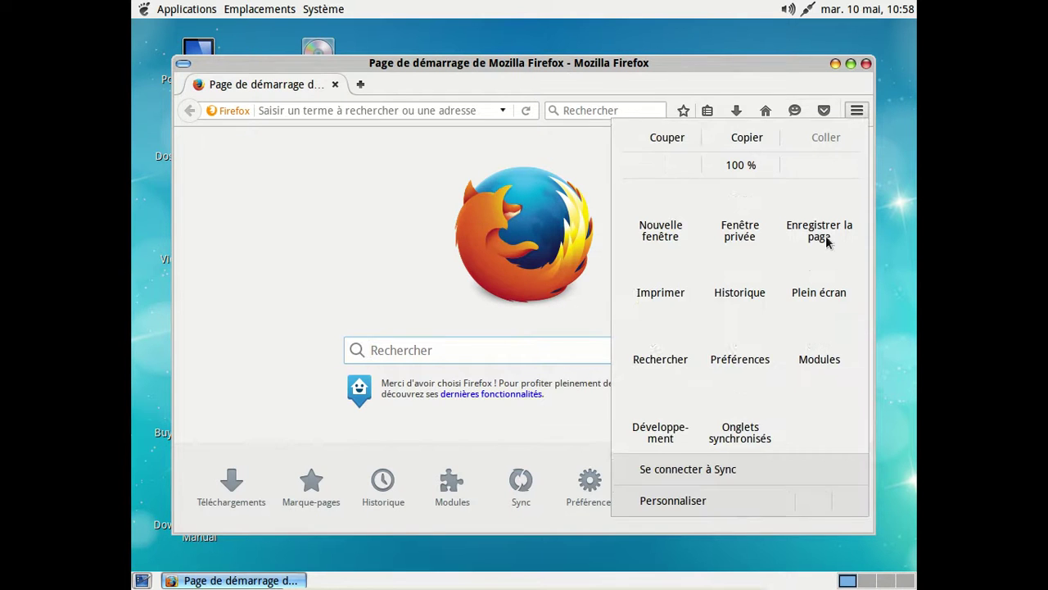
{"action": "left_click", "coordinate": [811, 507]}
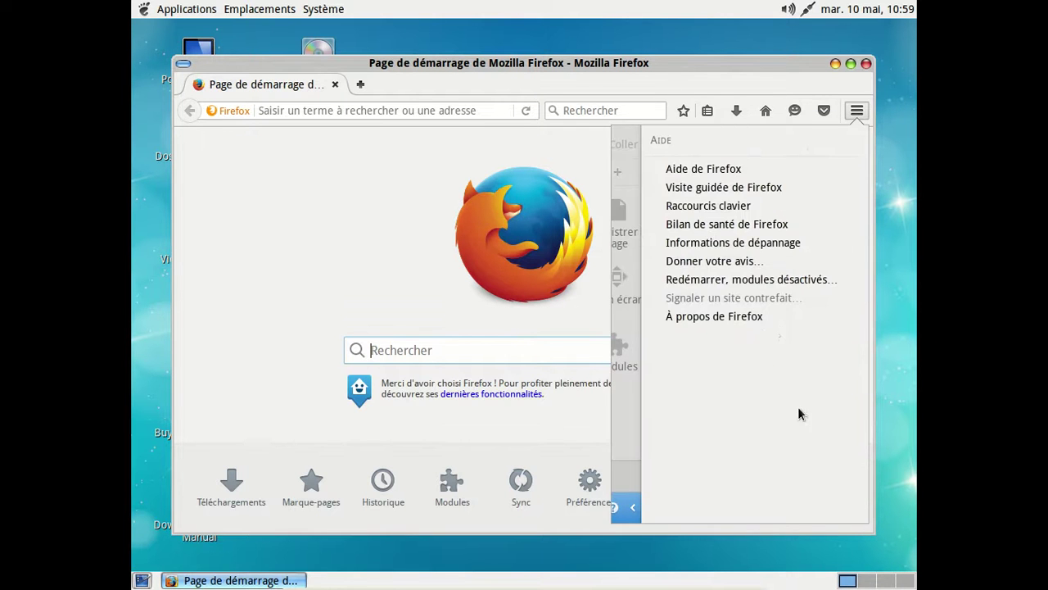
{"action": "left_click", "coordinate": [756, 318]}
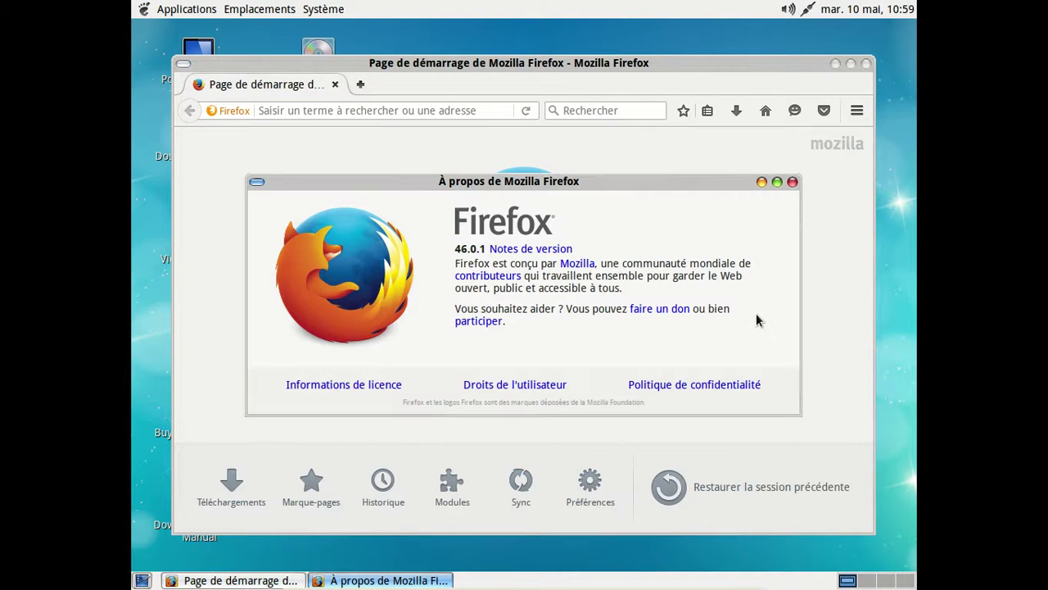
{"action": "left_click", "coordinate": [792, 182]}
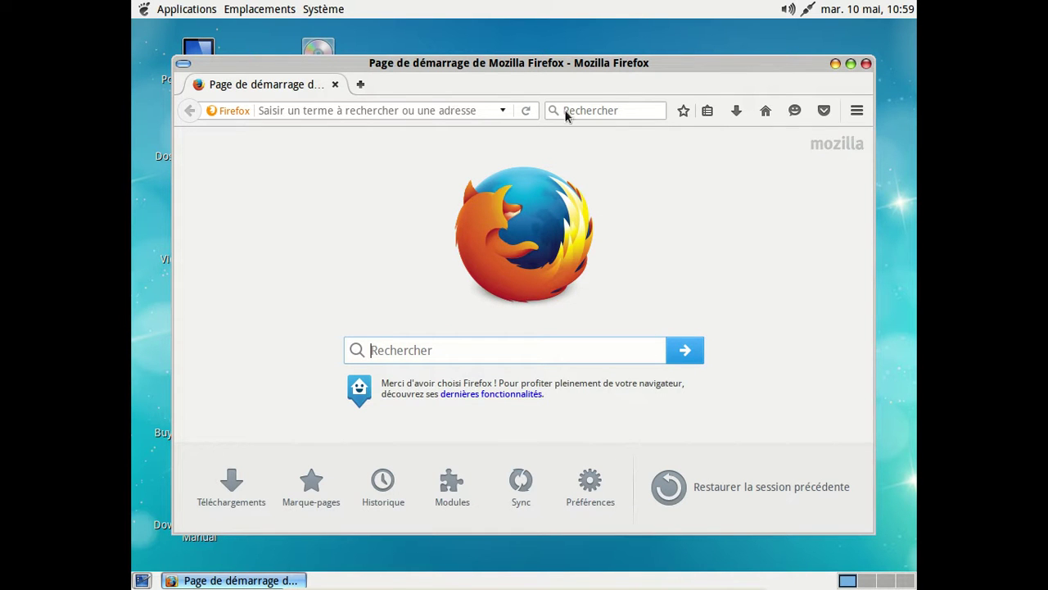
Search for "rebellin" with the default Debian package search engine, and repeat the search with Google
{"action": "left_click", "coordinate": [601, 110]}
{"action": "type", "text": "r"}
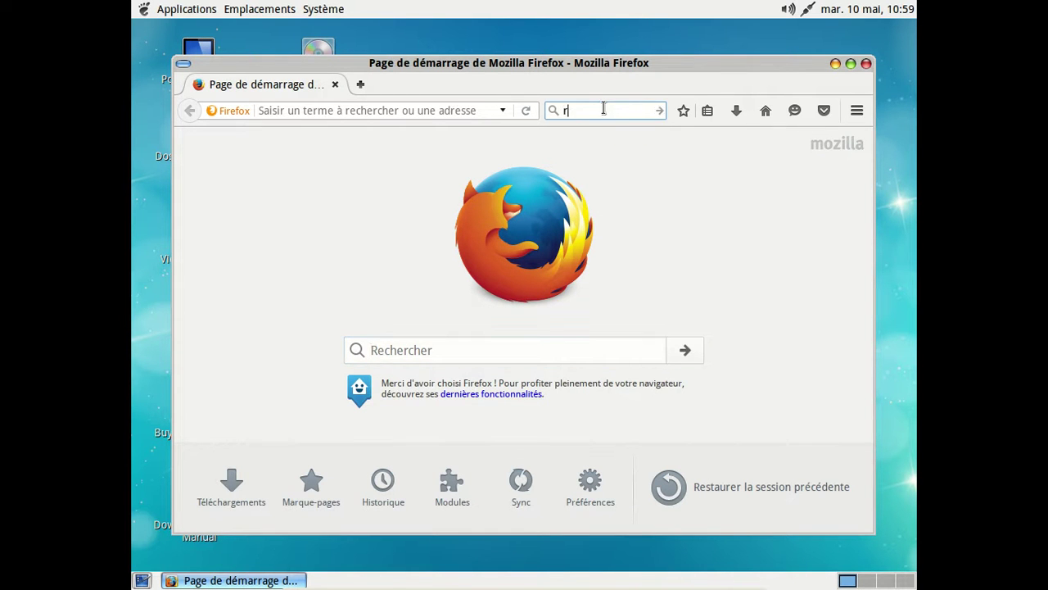
{"action": "type", "text": "ebelli"}
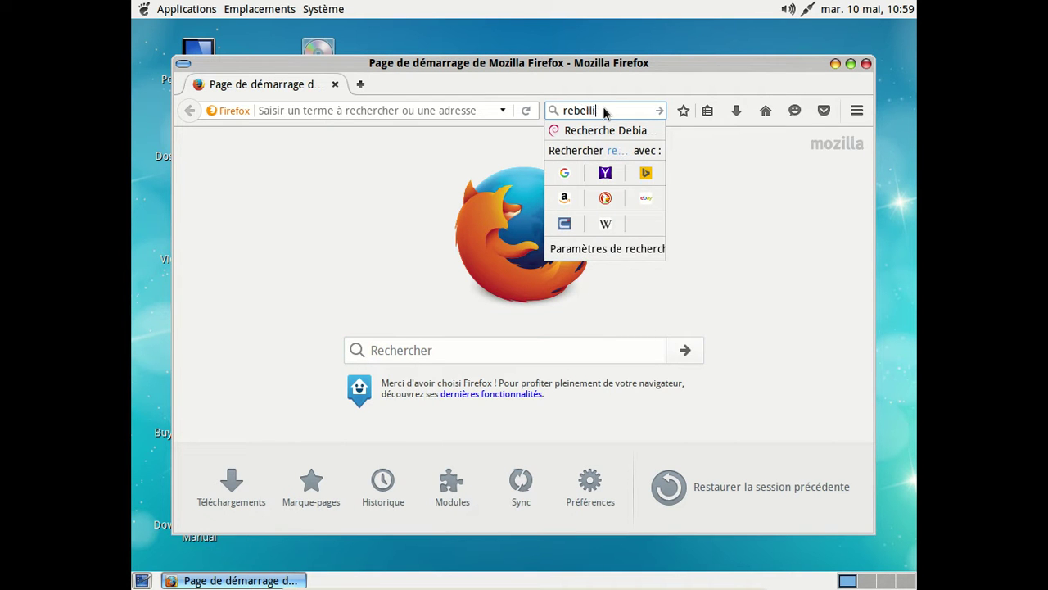
{"action": "key", "text": "Return"}
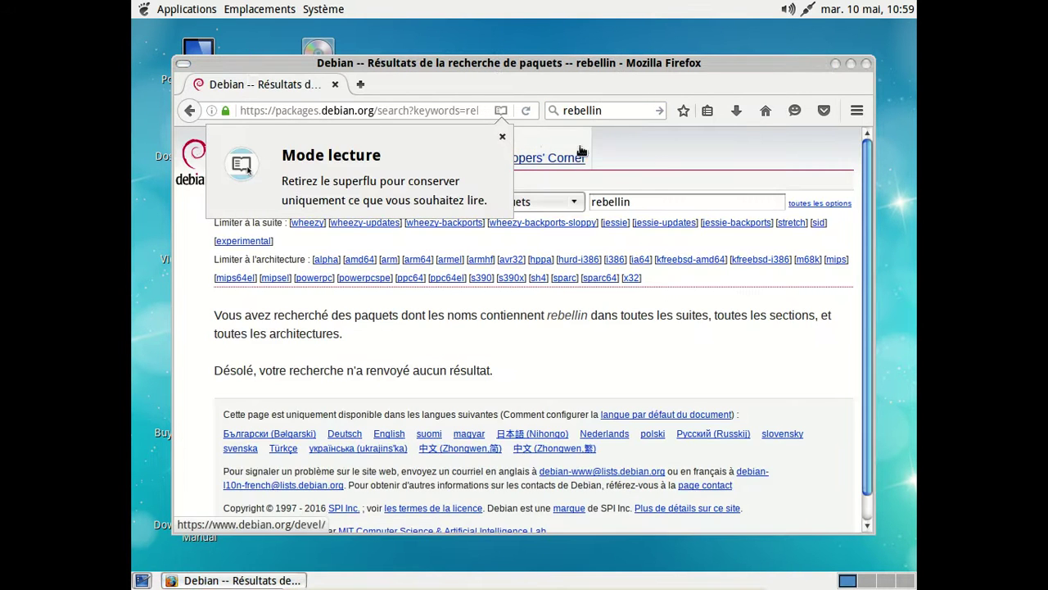
{"action": "left_click", "coordinate": [612, 111]}
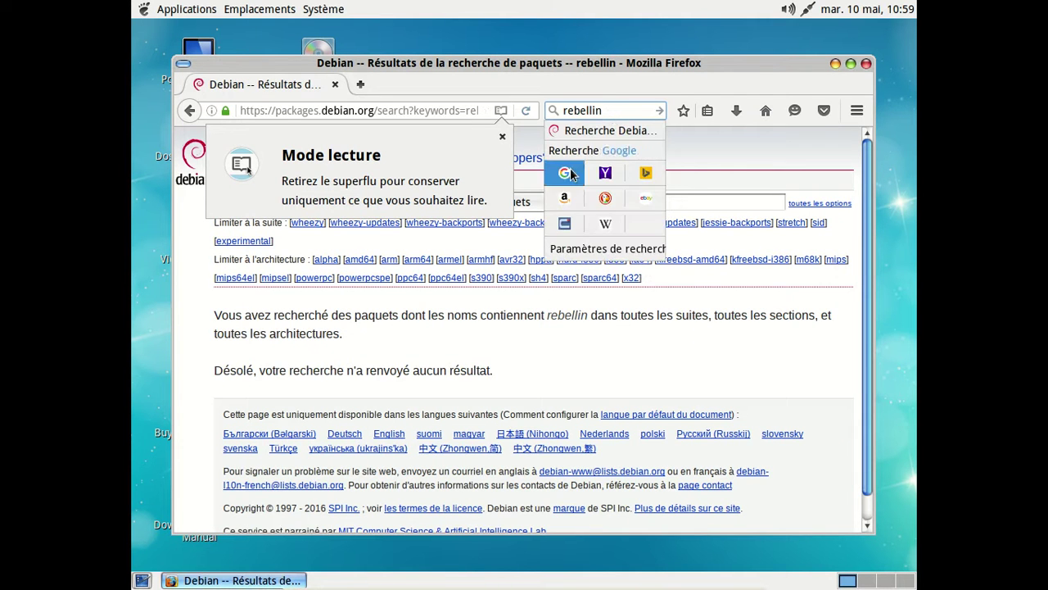
{"action": "left_click", "coordinate": [564, 172]}
Search for "rebellin linux" with the Debian package search and Google, and open the therebellin.com site
{"action": "left_click", "coordinate": [613, 110]}
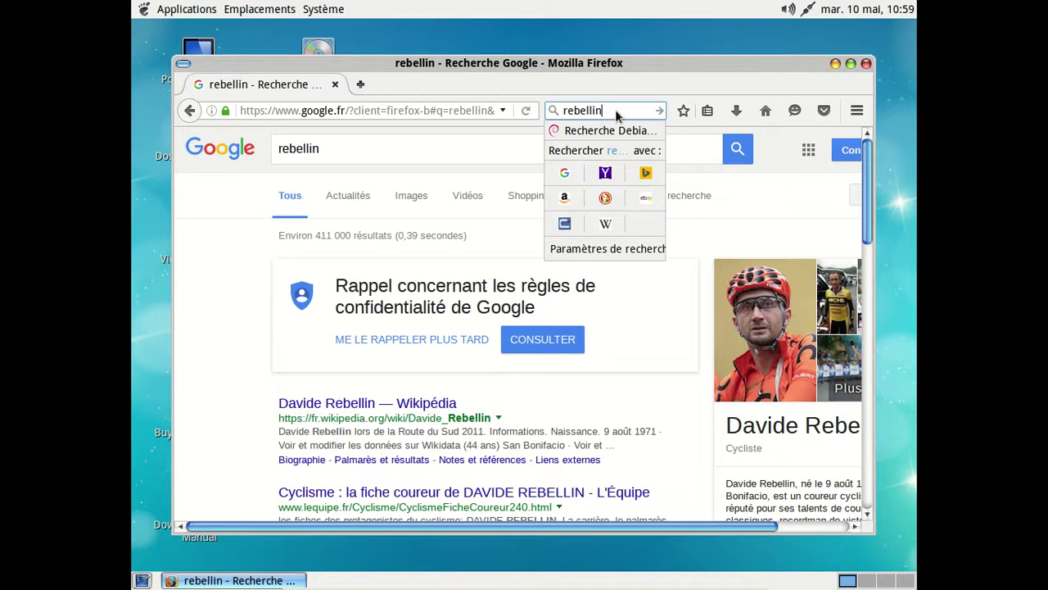
{"action": "type", "text": "linux"}
{"action": "key", "text": "Return"}
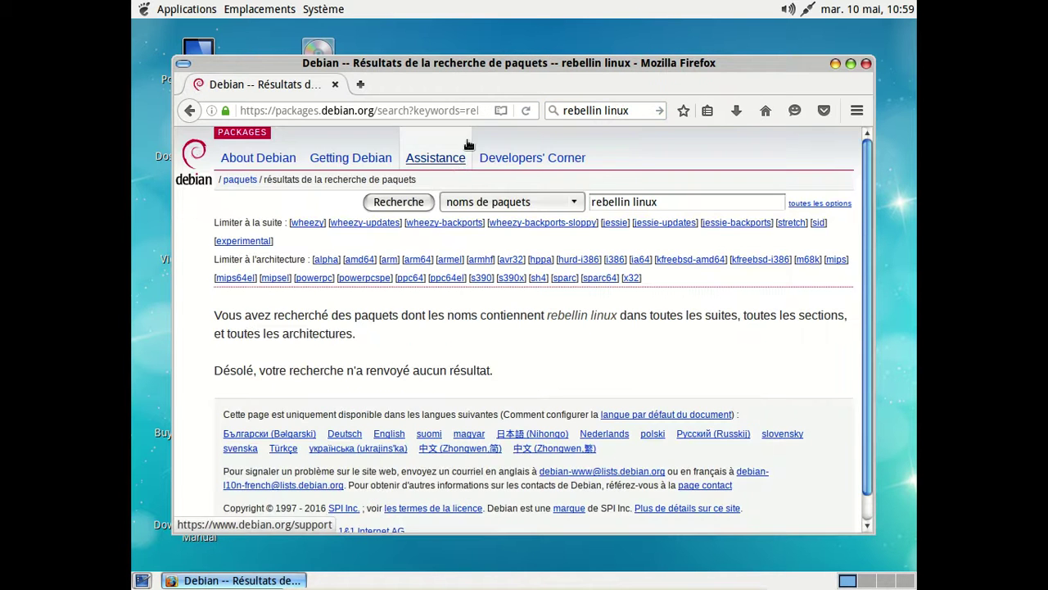
{"action": "left_click", "coordinate": [558, 111]}
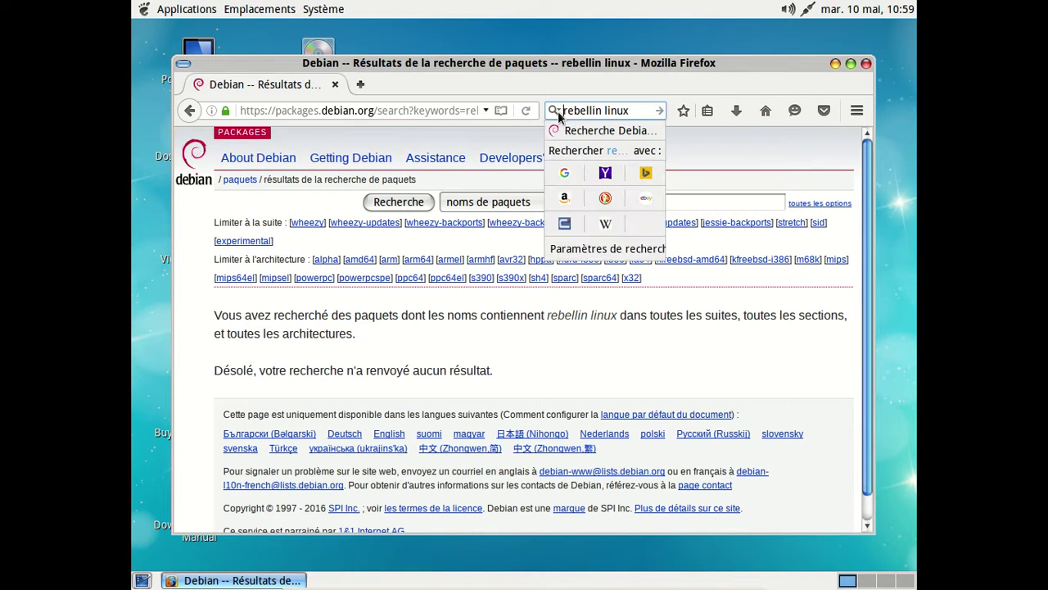
{"action": "left_click", "coordinate": [566, 176]}
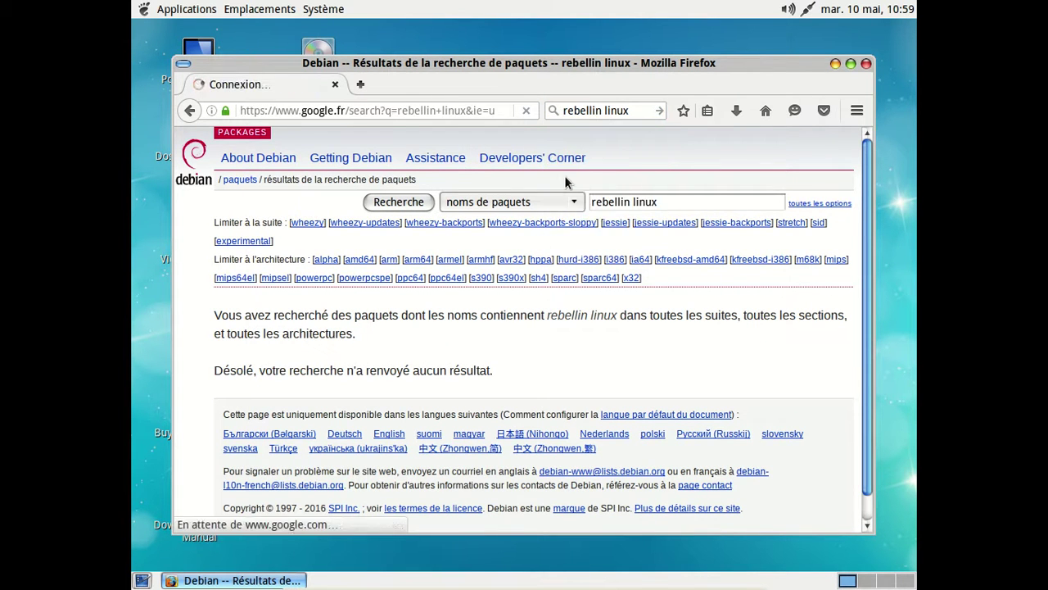
{"action": "left_click", "coordinate": [531, 461]}
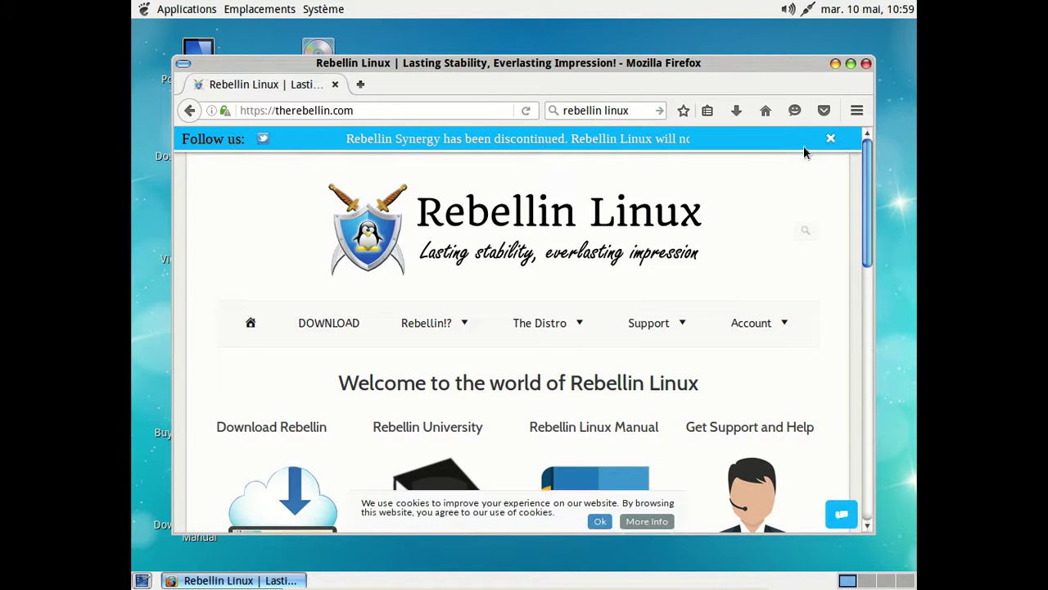
Look through the Rebellin Linux home page and open the About Rebellin Linux page to read its introduction
{"action": "scroll", "coordinate": [771, 217], "scroll_direction": "down", "scroll_amount": 4}
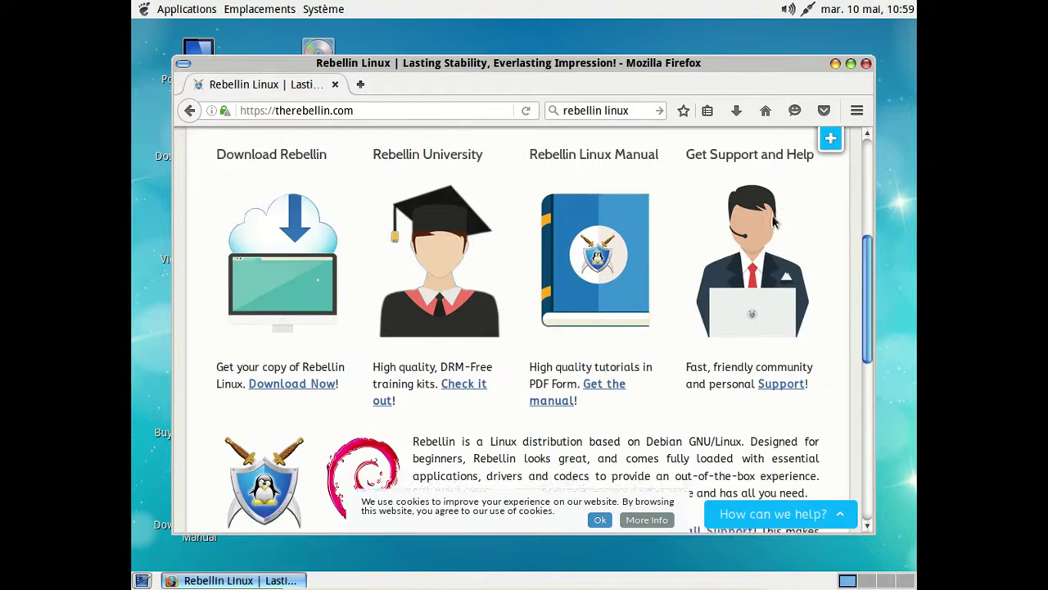
{"action": "scroll", "coordinate": [774, 220], "scroll_direction": "down", "scroll_amount": 3}
{"action": "scroll", "coordinate": [772, 219], "scroll_direction": "down", "scroll_amount": 3}
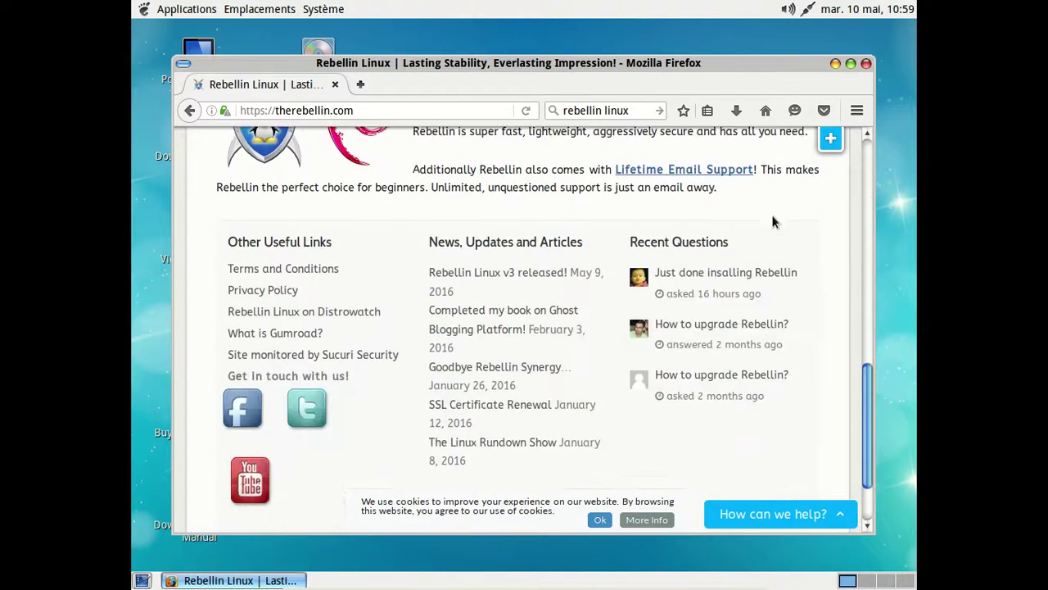
{"action": "scroll", "coordinate": [772, 214], "scroll_direction": "up", "scroll_amount": 10}
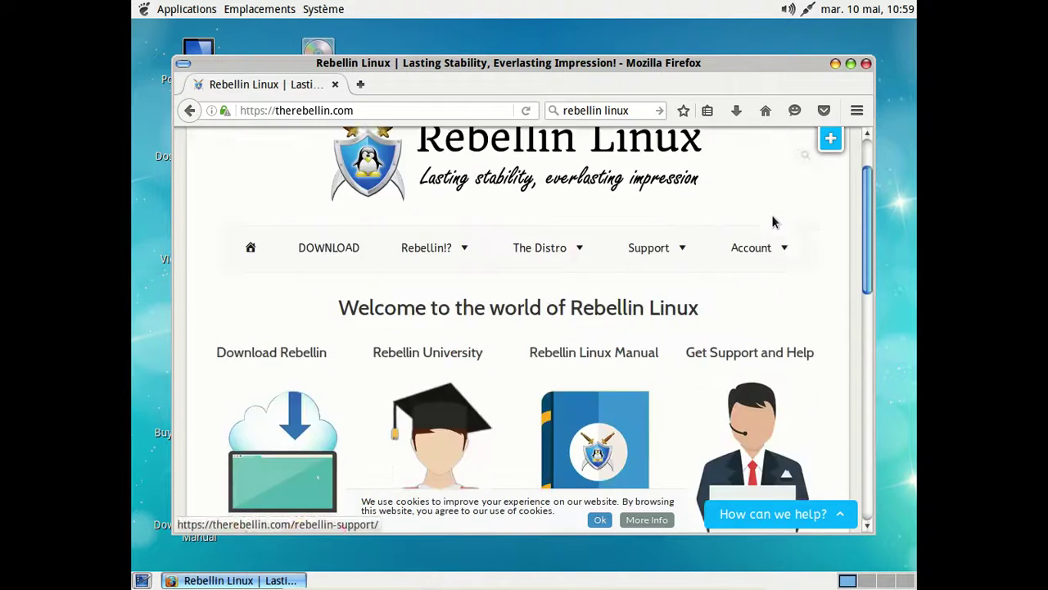
{"action": "mouse_move", "coordinate": [447, 313]}
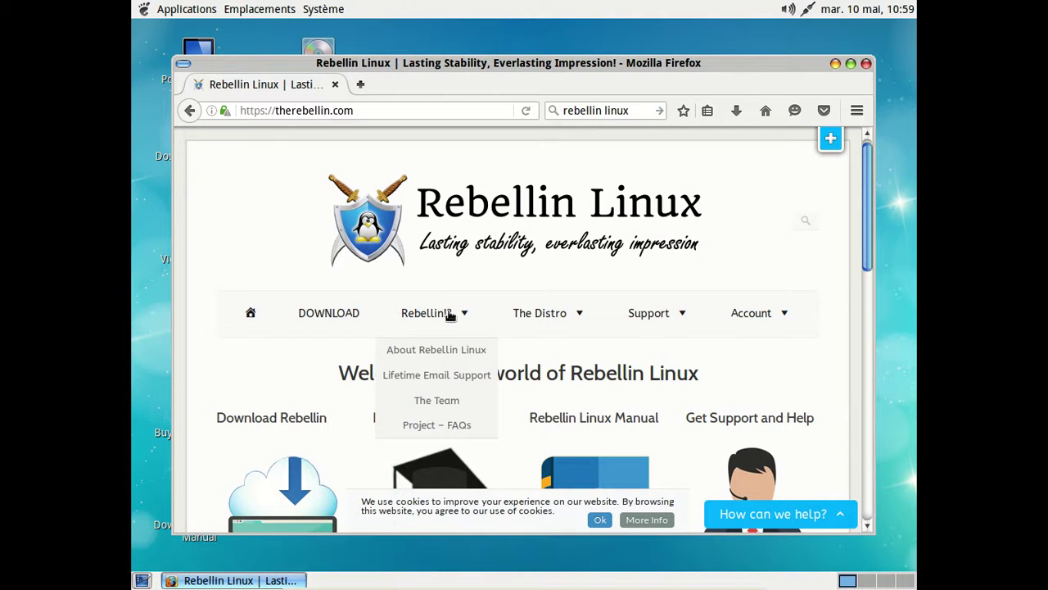
{"action": "left_click", "coordinate": [451, 353]}
{"action": "scroll", "coordinate": [567, 301], "scroll_direction": "down", "scroll_amount": 3}
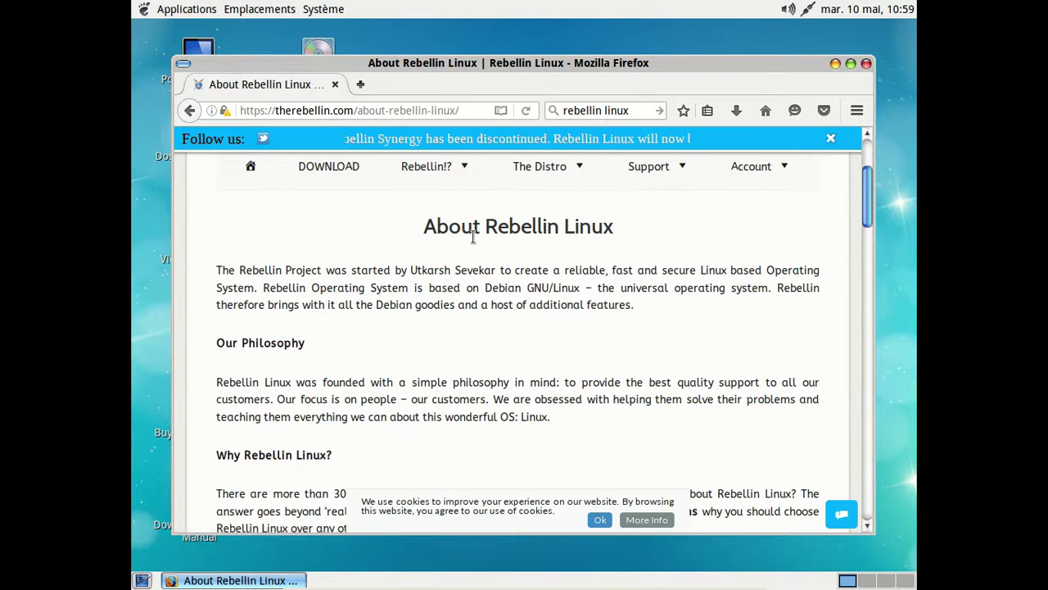
Open the site's The Team page and read through the developer's presentation and acknowledgements
{"action": "mouse_move", "coordinate": [430, 168]}
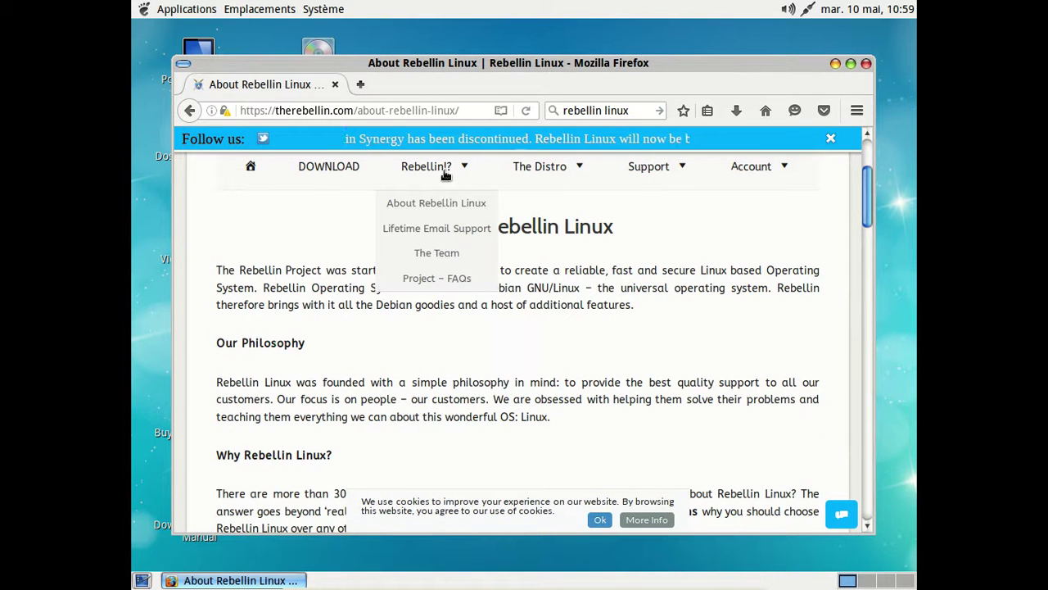
{"action": "left_click", "coordinate": [449, 253]}
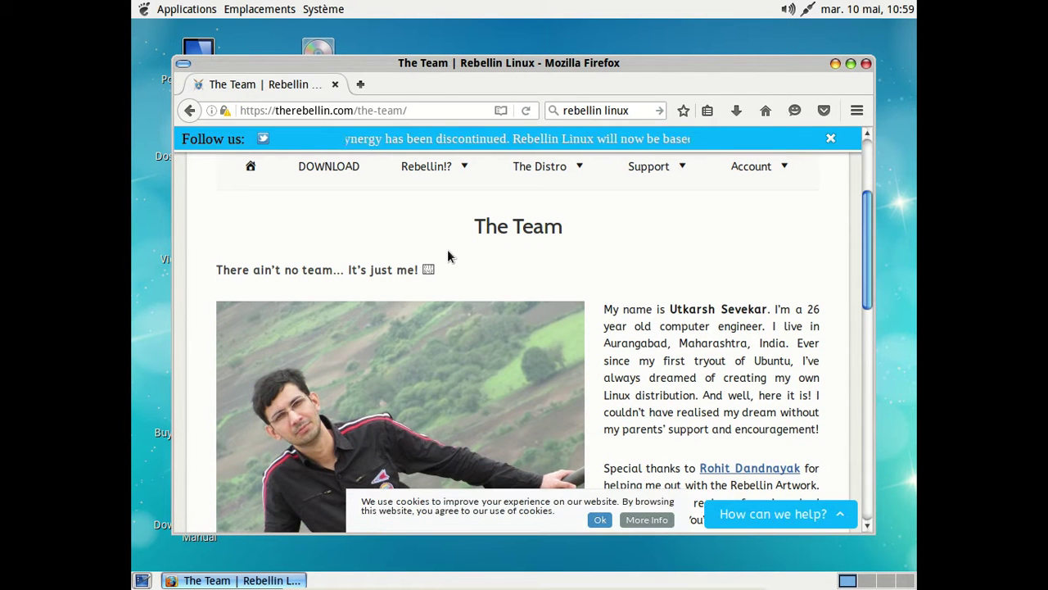
{"action": "scroll", "coordinate": [449, 257], "scroll_direction": "down", "scroll_amount": 2}
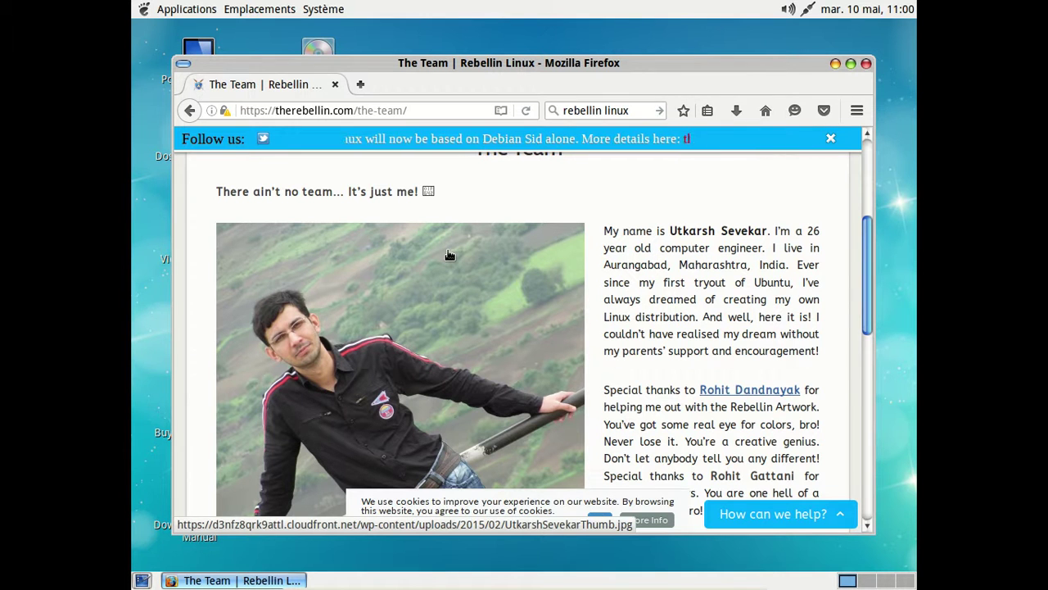
{"action": "scroll", "coordinate": [449, 255], "scroll_direction": "down", "scroll_amount": 3}
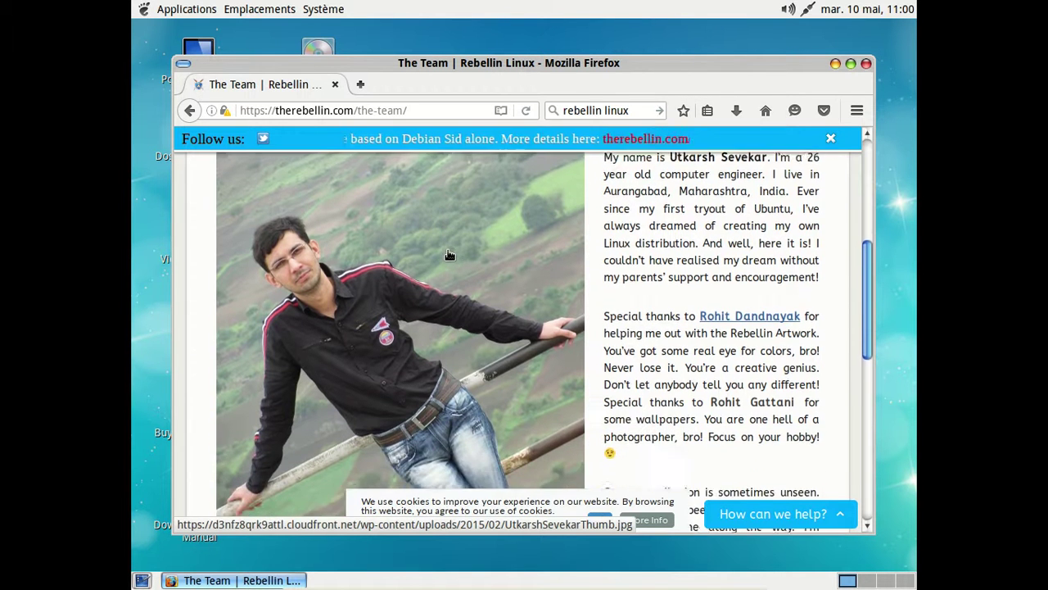
{"action": "scroll", "coordinate": [450, 248], "scroll_direction": "down", "scroll_amount": 1}
{"action": "scroll", "coordinate": [449, 248], "scroll_direction": "up", "scroll_amount": 5}
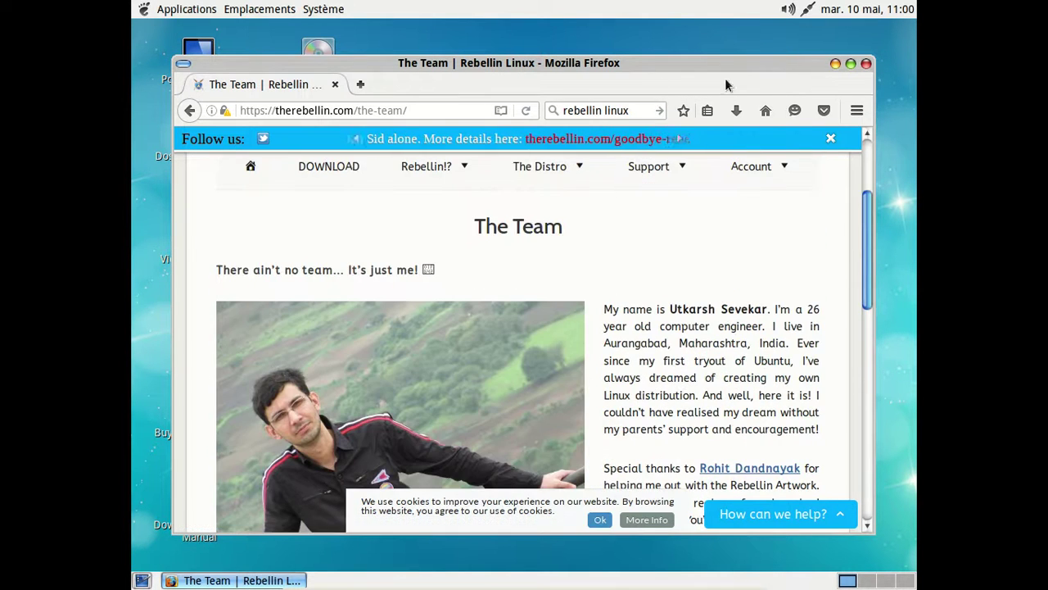
Close Firefox and shut down the Rebellin virtual machine
{"action": "left_click", "coordinate": [866, 63]}
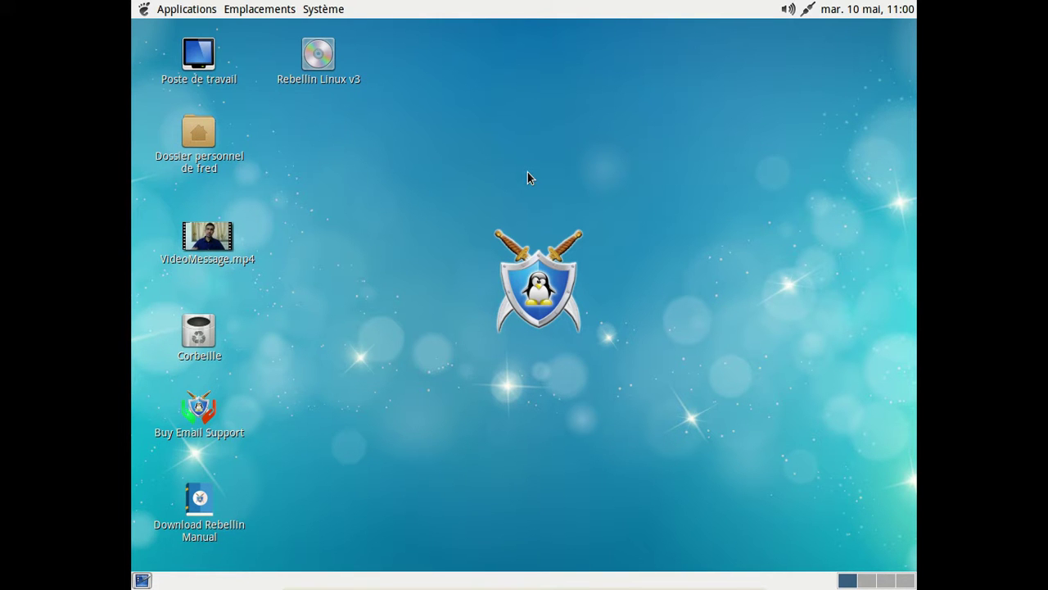
{"action": "left_click", "coordinate": [330, 6]}
{"action": "left_click", "coordinate": [421, 346]}
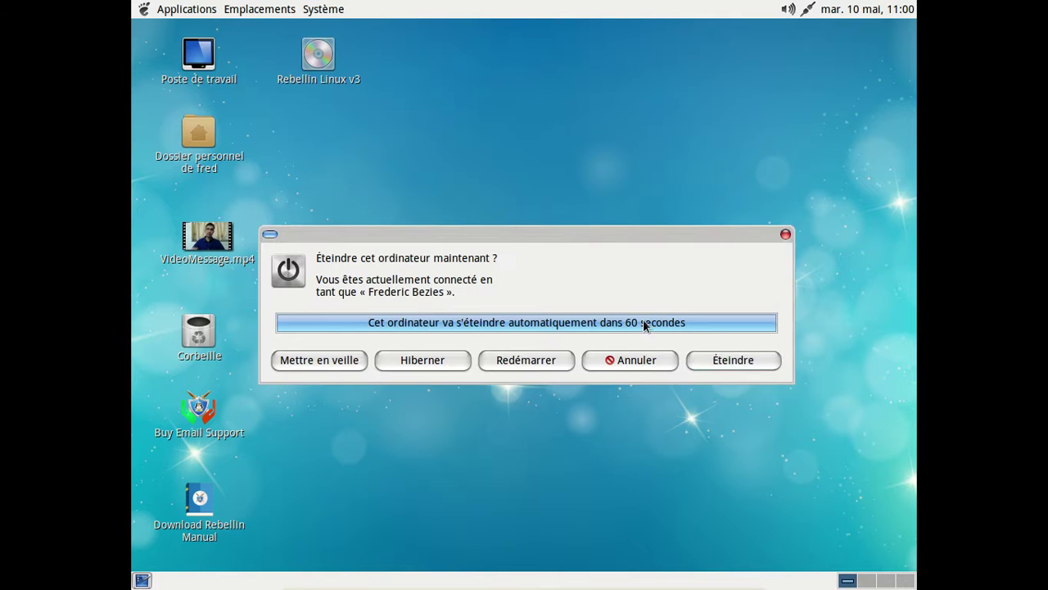
{"action": "left_click", "coordinate": [737, 360]}
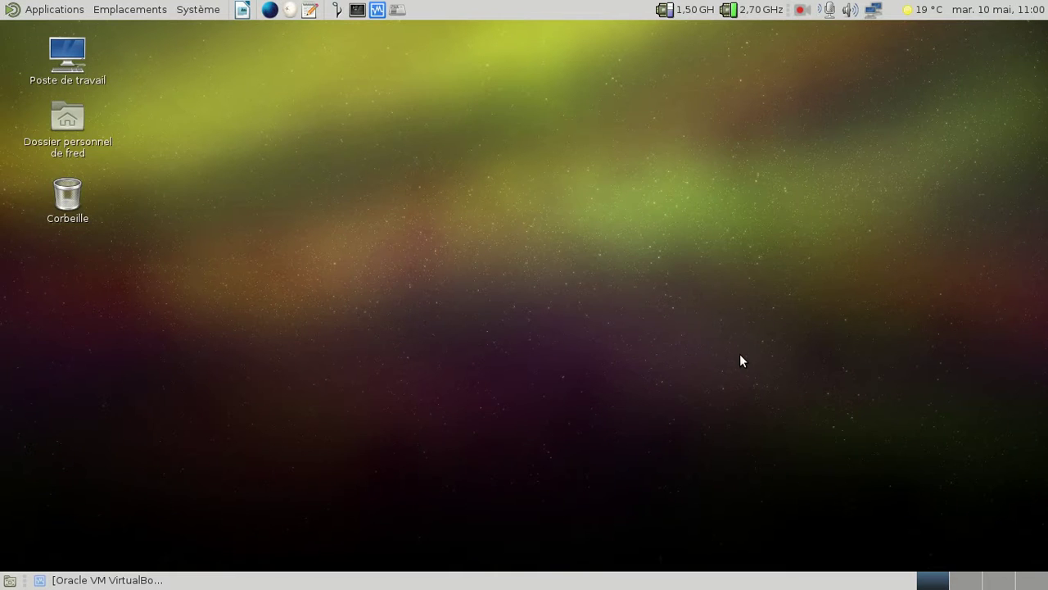
{"action": "right_click", "coordinate": [801, 10]}
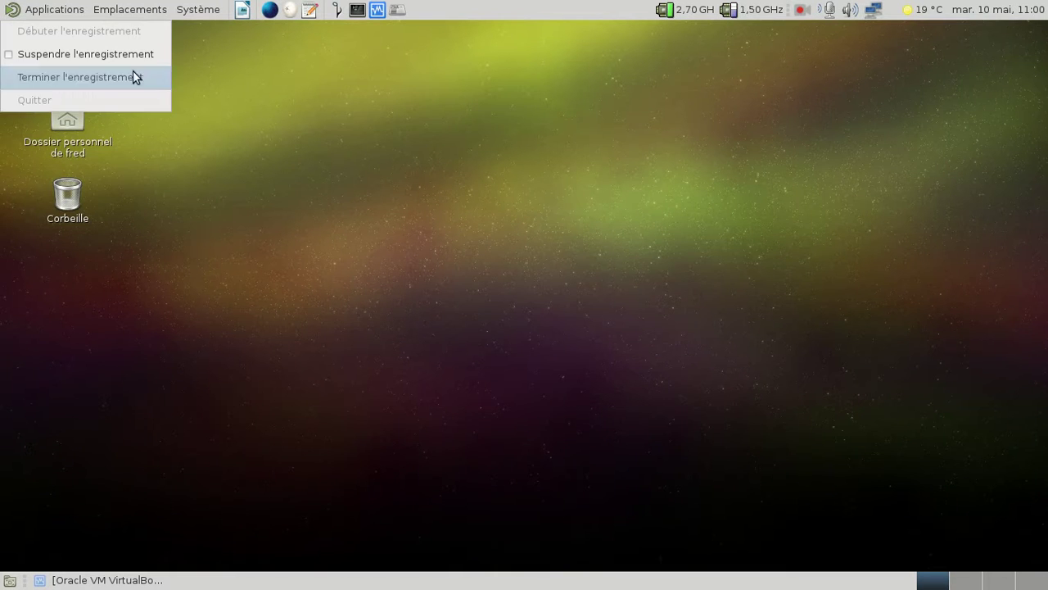